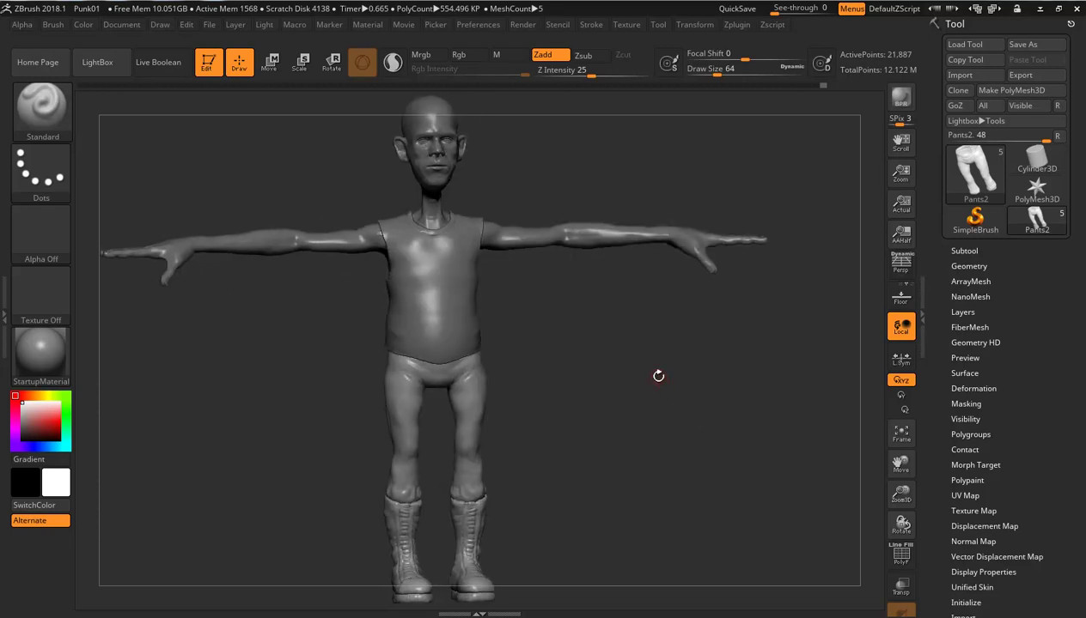
Step: Review the undo history of the pants subtool on the full character
{"action": "left_click_drag", "start_coordinate": [580, 322], "coordinate": [536, 320], "text": "alt"}
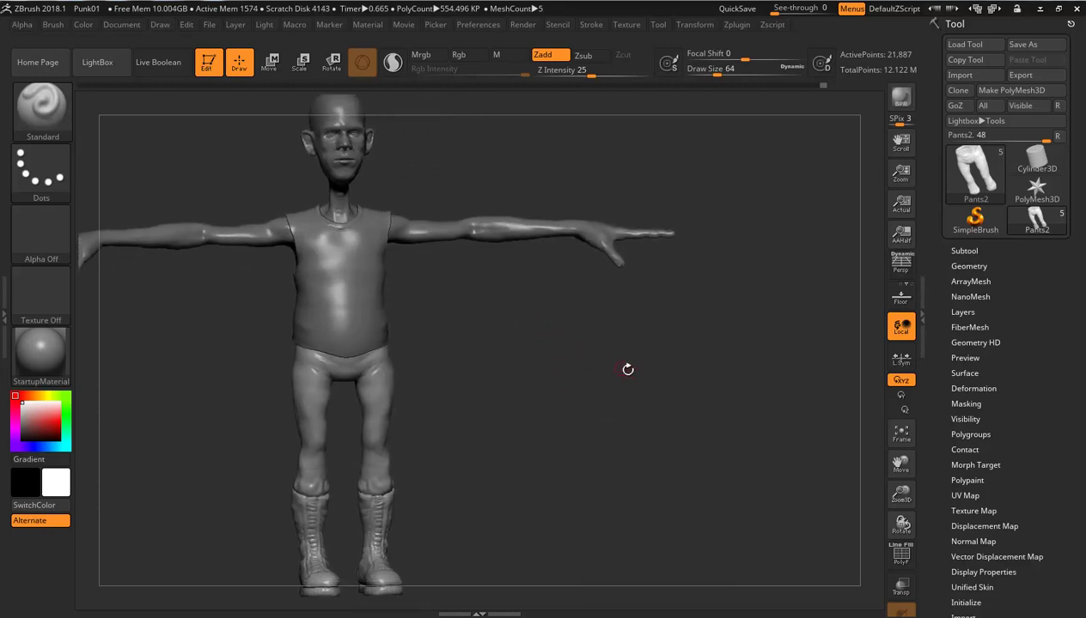
{"action": "mouse_move", "coordinate": [634, 403]}
{"action": "left_mouse_down"}
{"action": "mouse_move", "coordinate": [687, 404]}
{"action": "mouse_move", "coordinate": [721, 420]}
{"action": "mouse_move", "coordinate": [670, 356]}
{"action": "left_mouse_up"}
{"action": "left_click", "coordinate": [673, 85]}
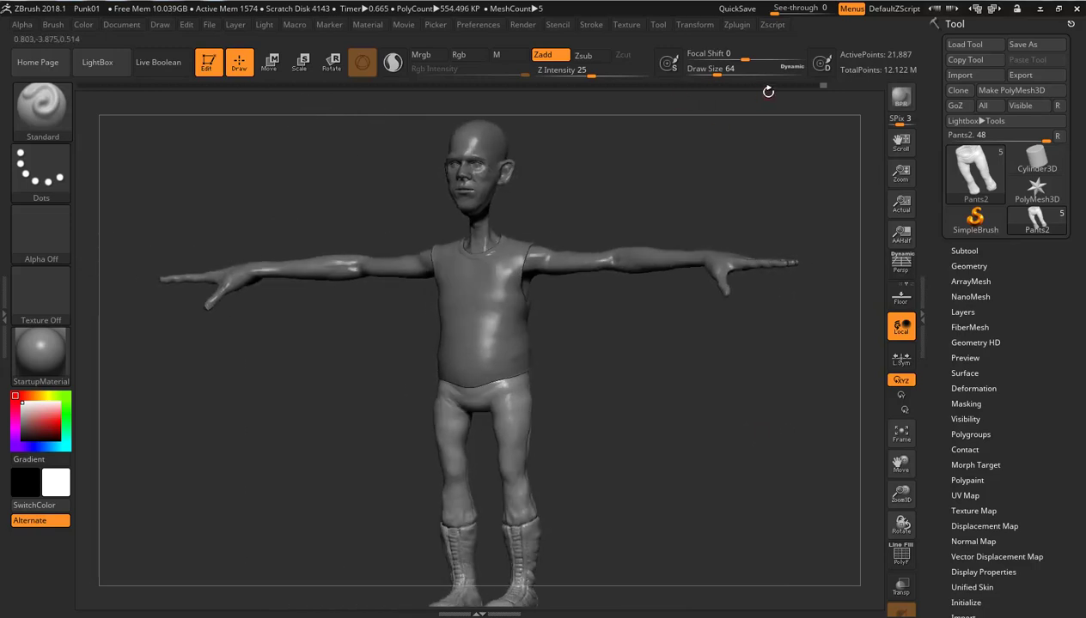
{"action": "left_click", "coordinate": [813, 85]}
{"action": "mouse_move", "coordinate": [647, 116]}
{"action": "left_mouse_down"}
{"action": "mouse_move", "coordinate": [138, 133]}
{"action": "mouse_move", "coordinate": [871, 126]}
{"action": "left_mouse_up"}
Step: Select the shirt subtool and review its undo history from the earliest states to the latest
{"action": "left_click", "coordinate": [522, 358], "text": "alt"}
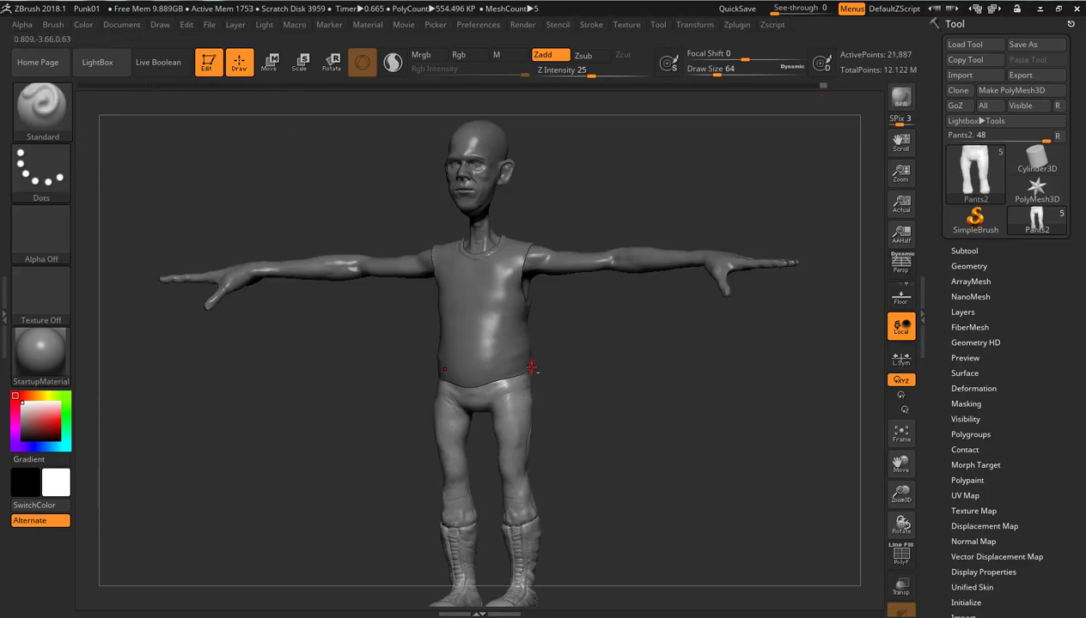
{"action": "left_click", "coordinate": [217, 90]}
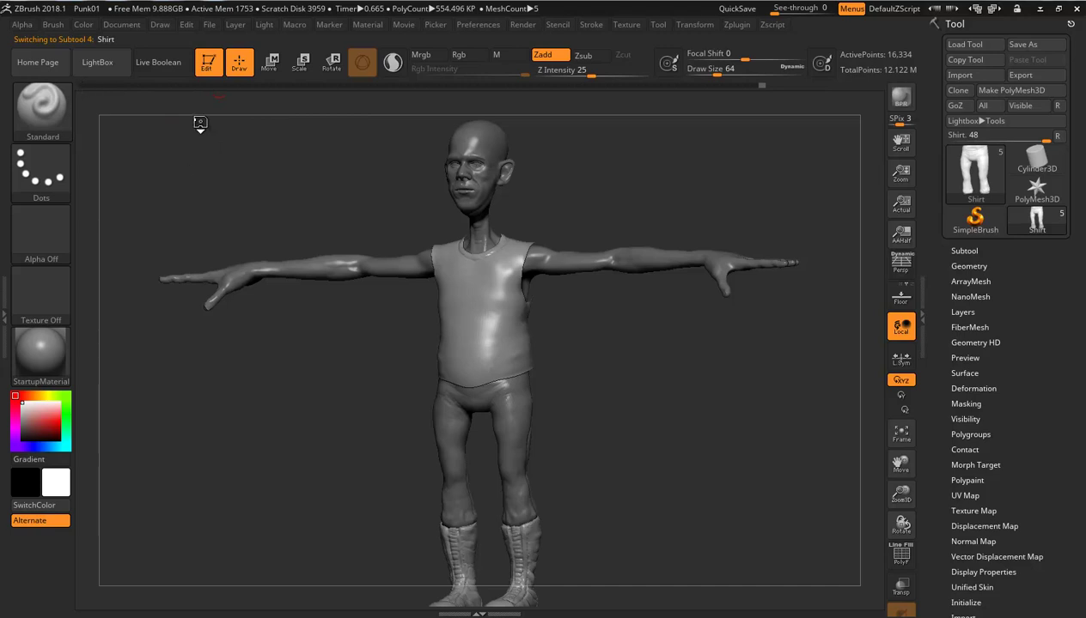
{"action": "mouse_move", "coordinate": [141, 85]}
{"action": "left_mouse_down"}
{"action": "mouse_move", "coordinate": [78, 86]}
{"action": "mouse_move", "coordinate": [696, 86]}
{"action": "left_mouse_up"}
Step: Select the body subtool and scrub its undo history back to the early sculpting states and forward to the latest one
{"action": "left_click", "coordinate": [637, 268], "text": "alt"}
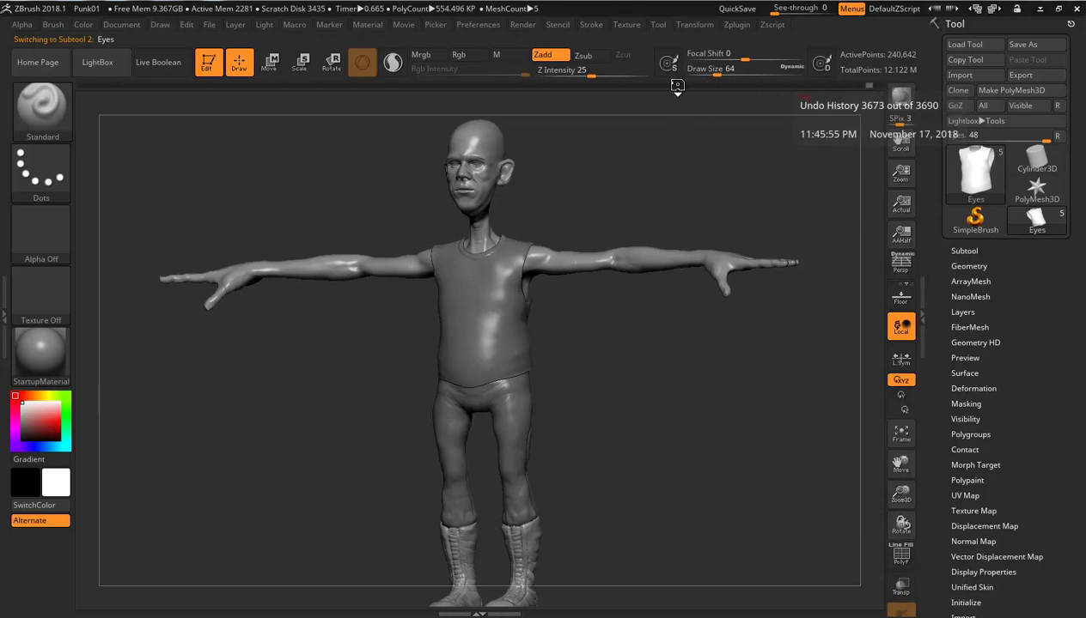
{"action": "key", "text": "ctrl+z"}
{"action": "key", "text": "ctrl+z"}
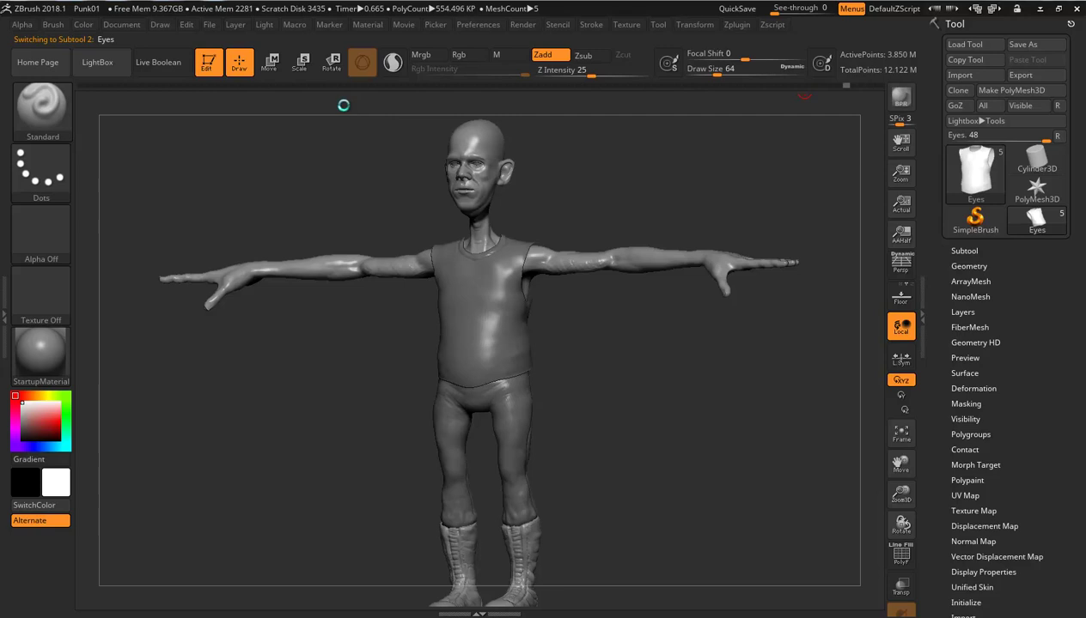
{"action": "left_click", "coordinate": [468, 239], "text": "alt"}
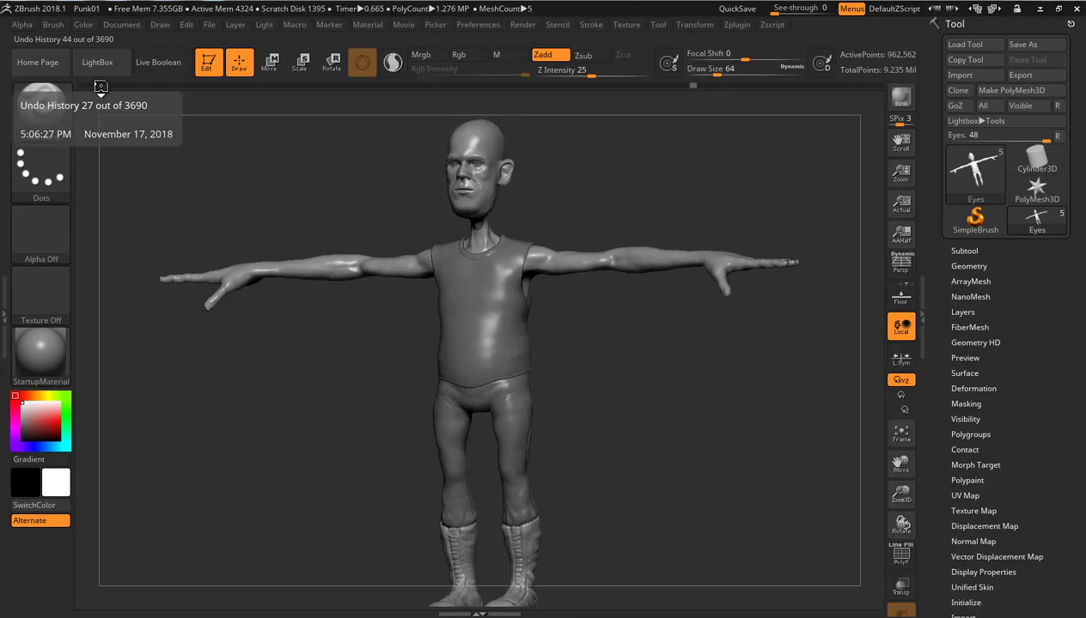
{"action": "left_click", "coordinate": [95, 87]}
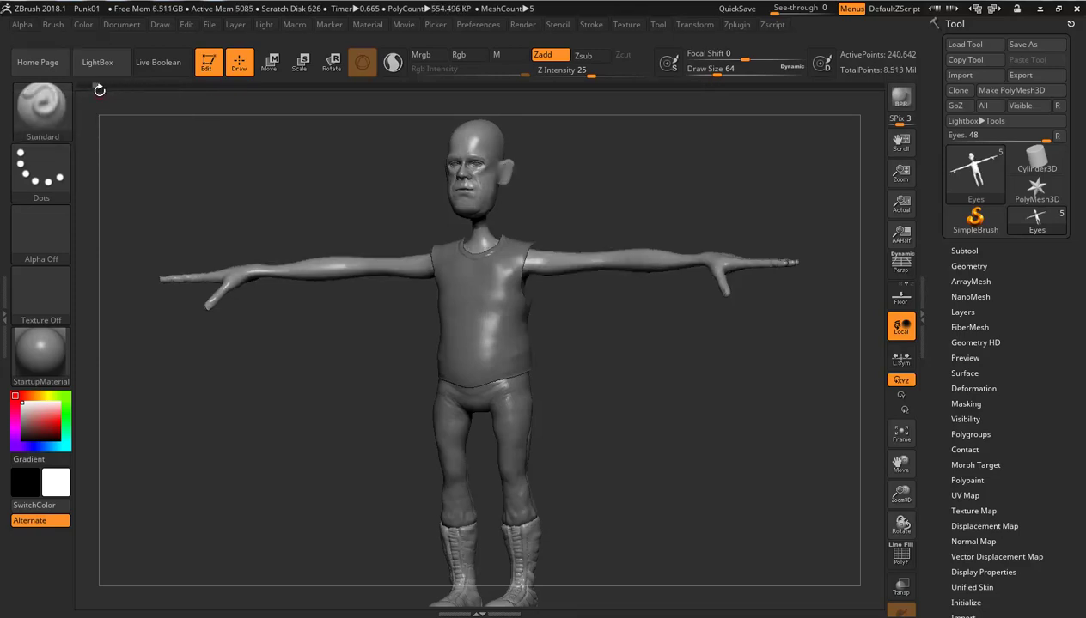
{"action": "left_click_drag", "start_coordinate": [95, 87], "coordinate": [382, 85]}
{"action": "left_click_drag", "start_coordinate": [599, 103], "coordinate": [664, 105]}
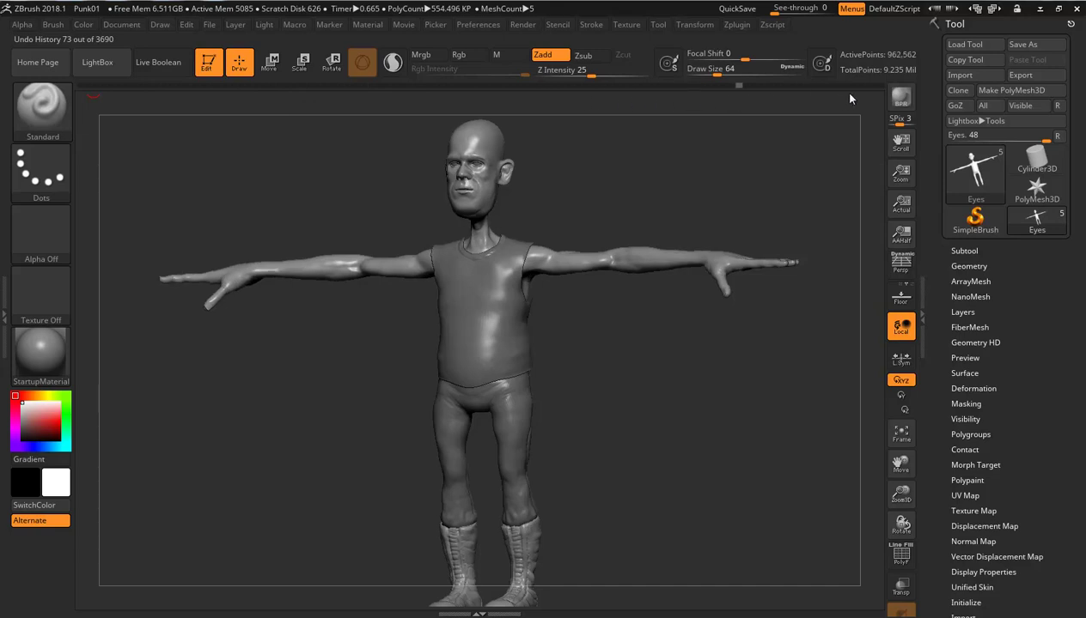
{"action": "left_click_drag", "start_coordinate": [870, 92], "coordinate": [904, 87]}
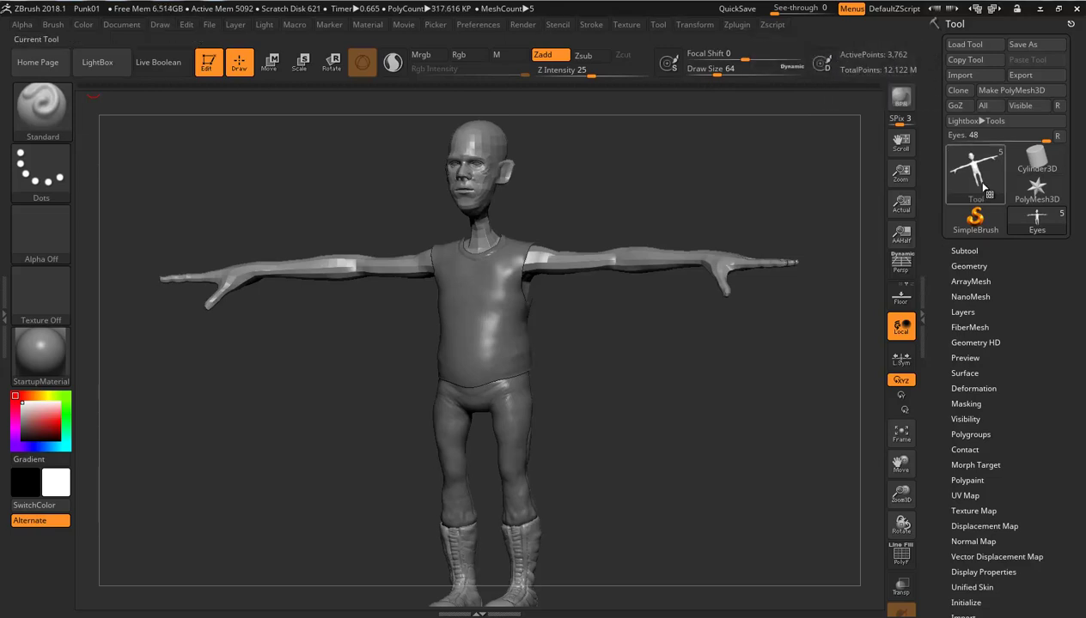
Step: Raise the body's subdivision level to 5 and lower it back to 4
{"action": "left_click", "coordinate": [977, 269]}
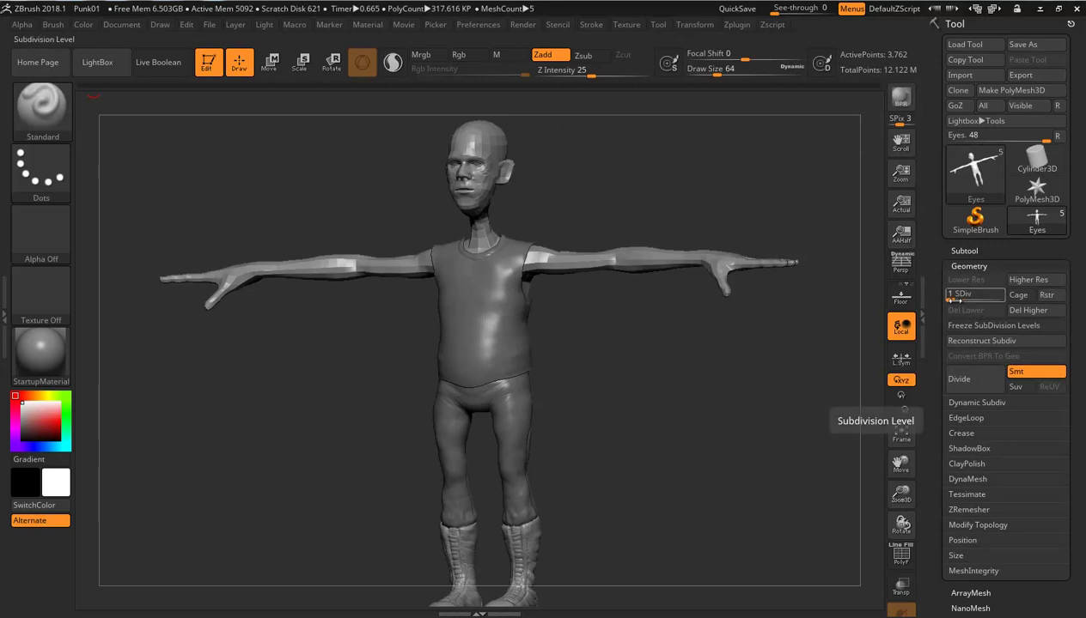
{"action": "left_click_drag", "start_coordinate": [955, 297], "coordinate": [962, 296]}
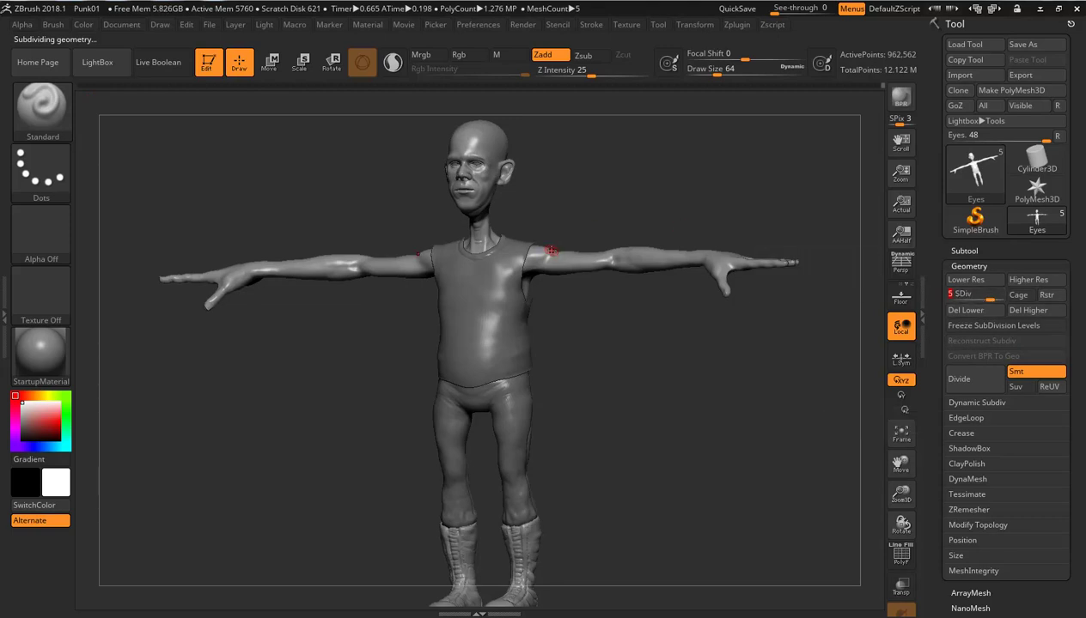
{"action": "key", "text": "shift+d"}
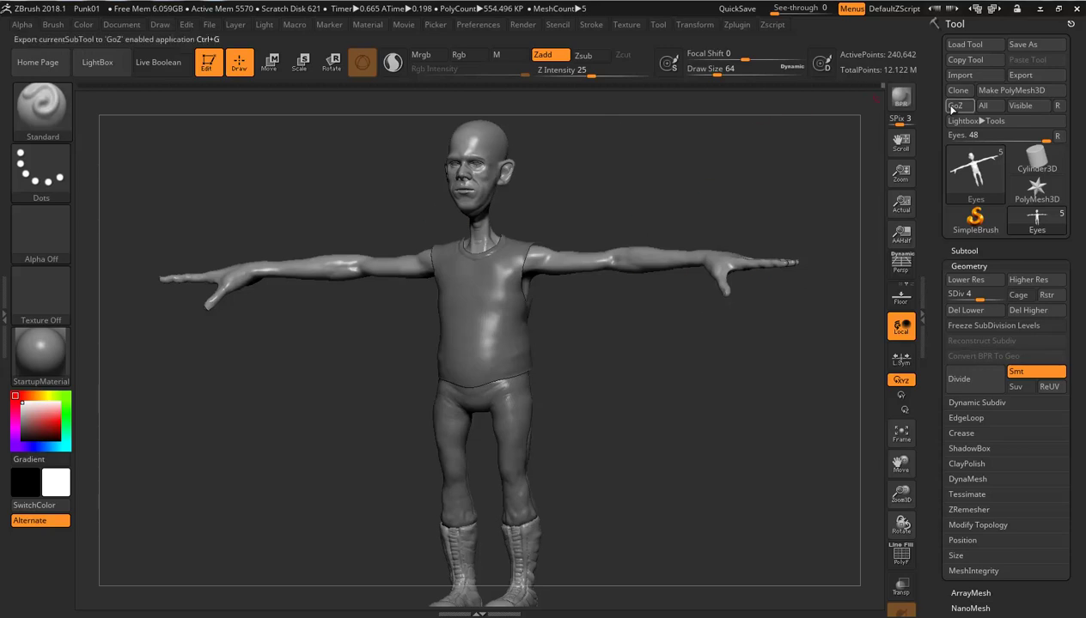
{"action": "left_click", "coordinate": [1038, 77]}
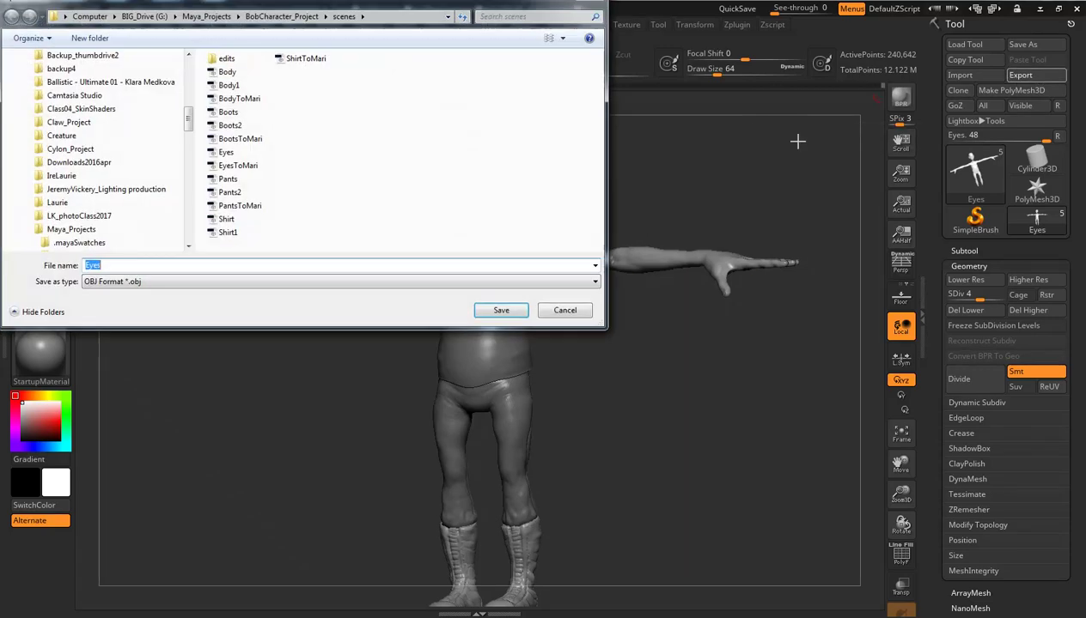
{"action": "left_click", "coordinate": [237, 99]}
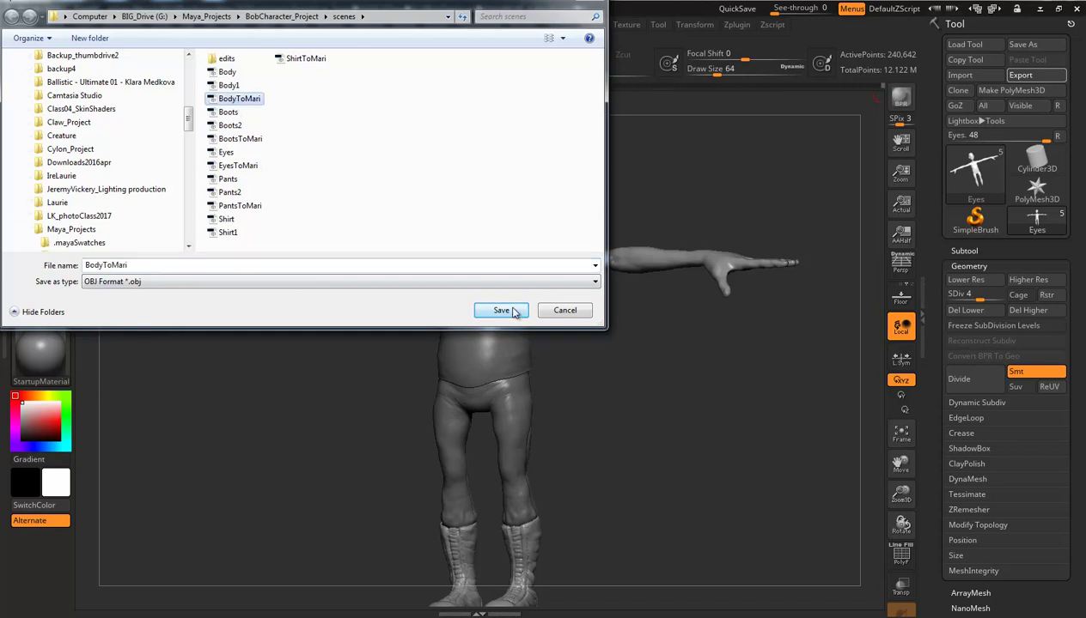
{"action": "left_click", "coordinate": [562, 311]}
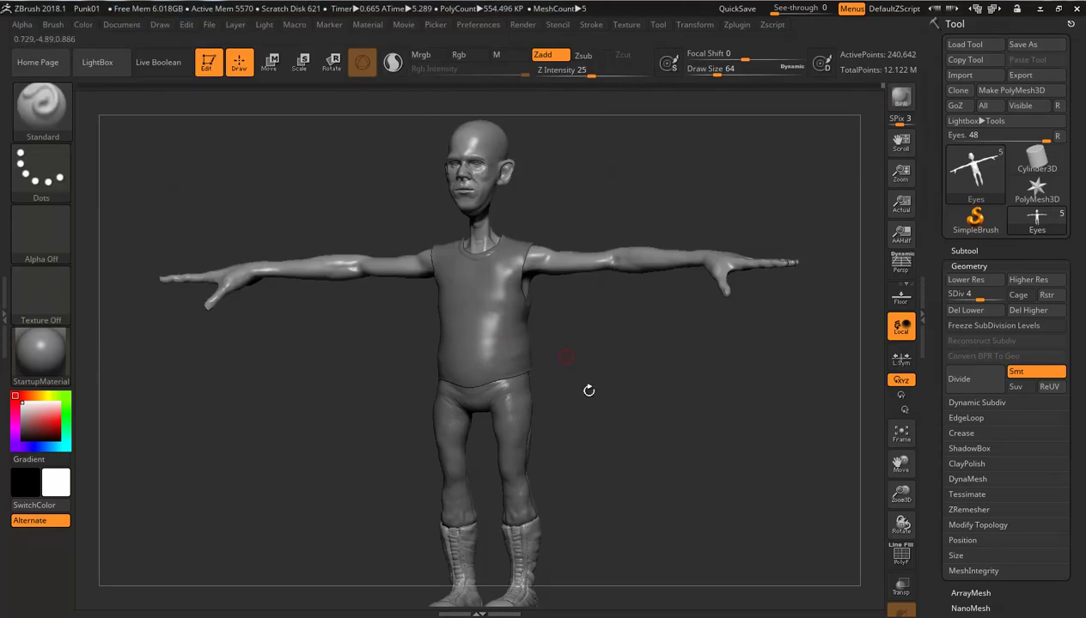
Step: Switch to Mari and dismiss the pending mesh picker and New Project dialog
{"action": "left_click_drag", "start_coordinate": [619, 454], "coordinate": [601, 439]}
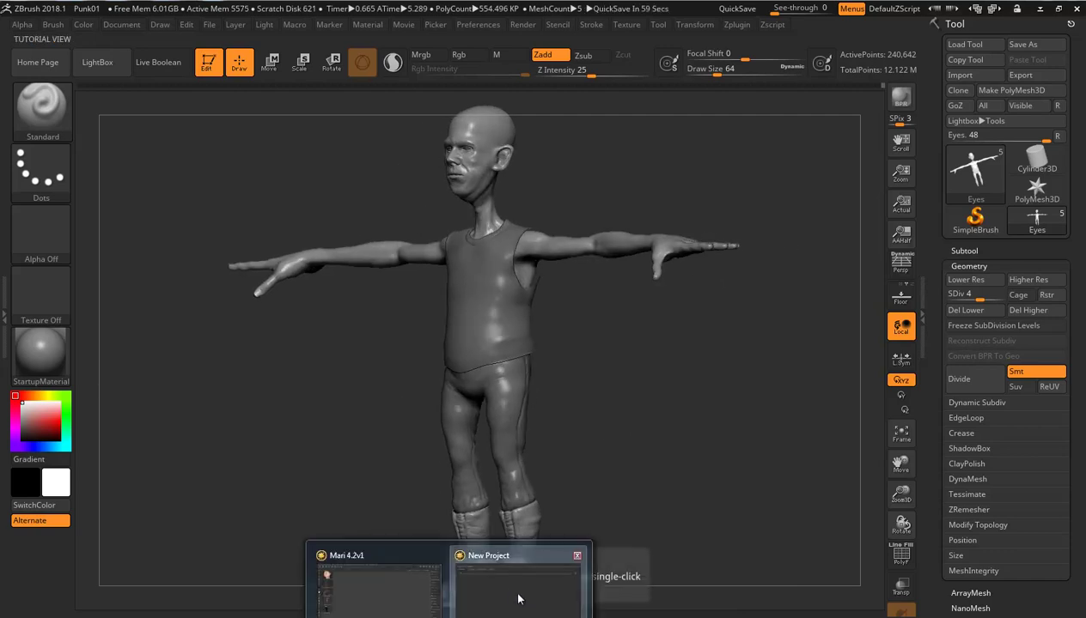
{"action": "left_click", "coordinate": [522, 595]}
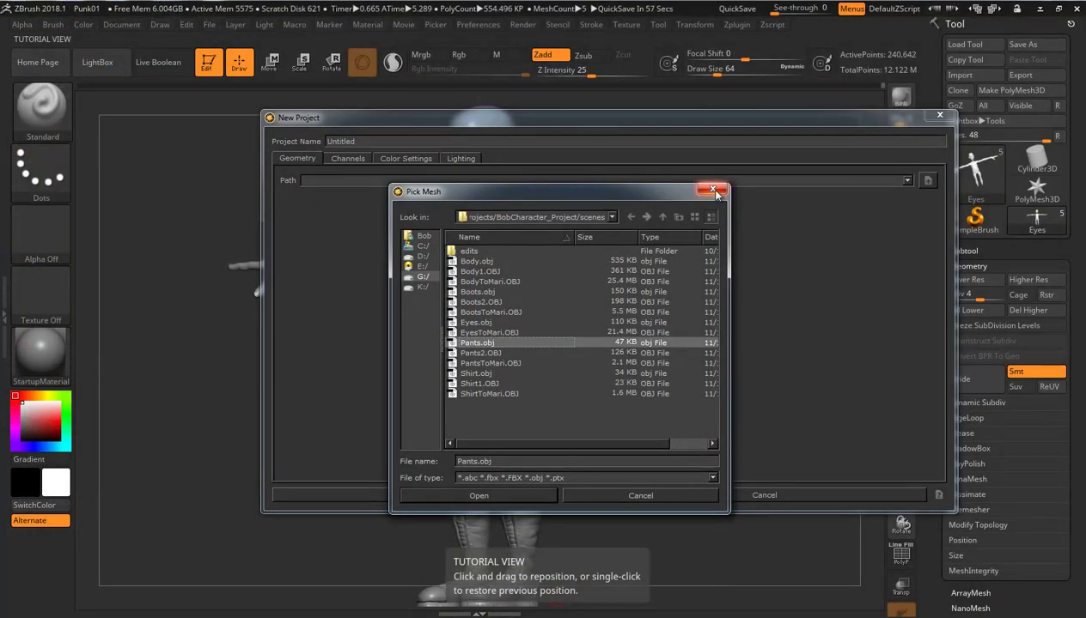
{"action": "left_click", "coordinate": [712, 188]}
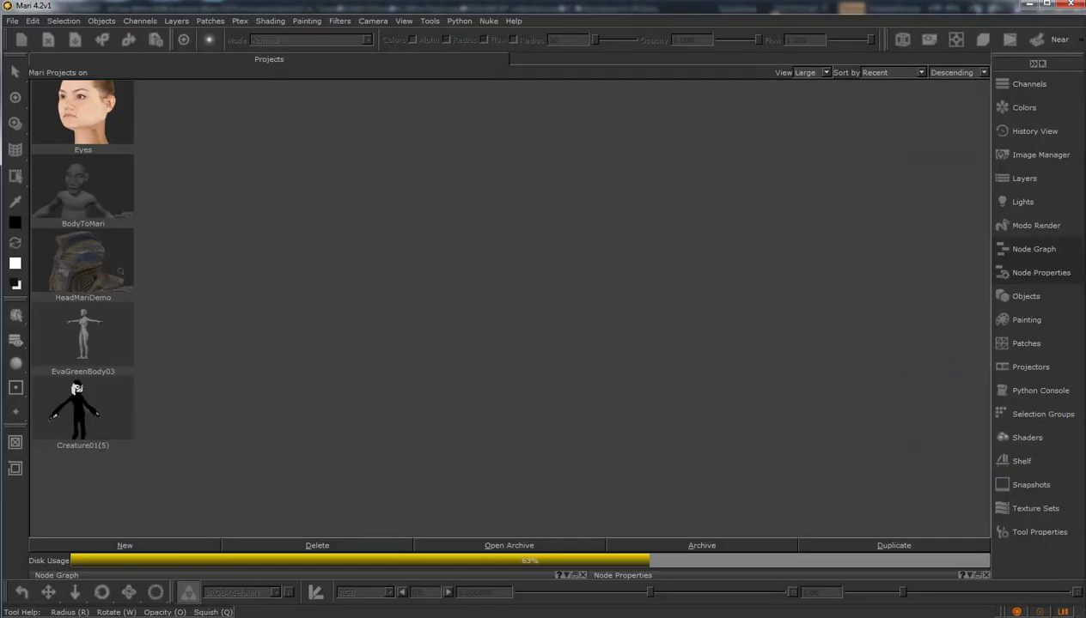
Step: Start a new project and browse for its meshes in G:/Maya_Projects/BobCharacter_Project/scenes
{"action": "left_click", "coordinate": [155, 543]}
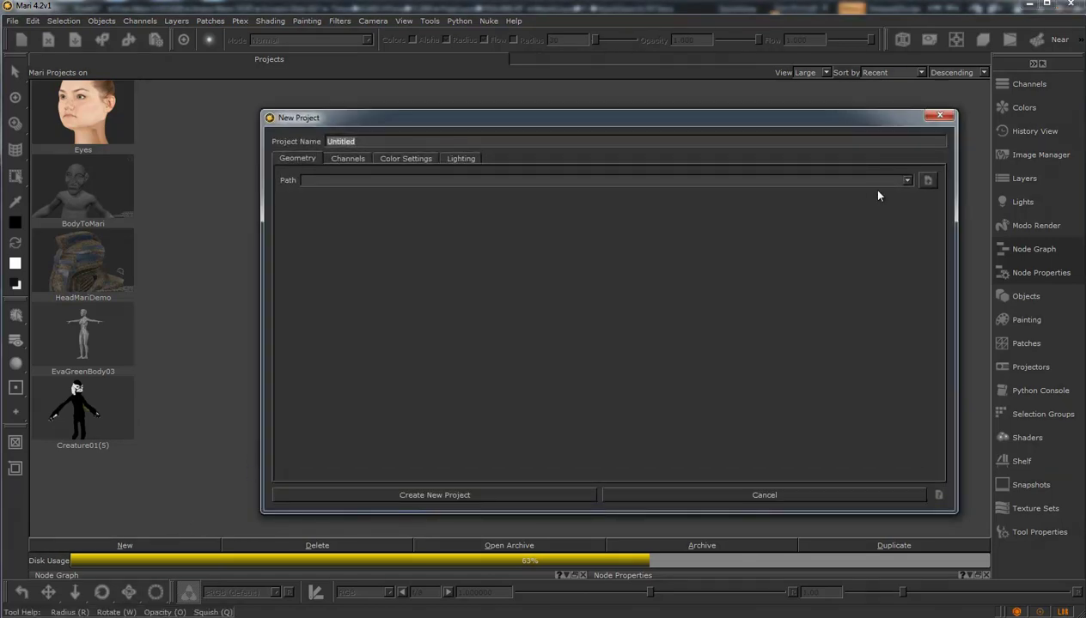
{"action": "left_click", "coordinate": [928, 182]}
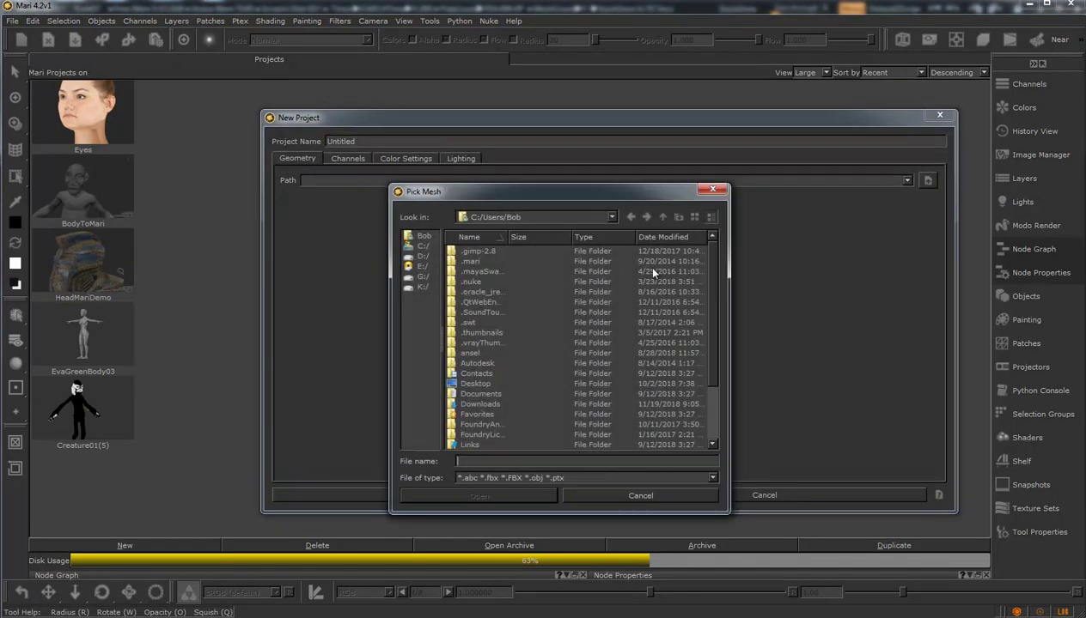
{"action": "left_click", "coordinate": [421, 277]}
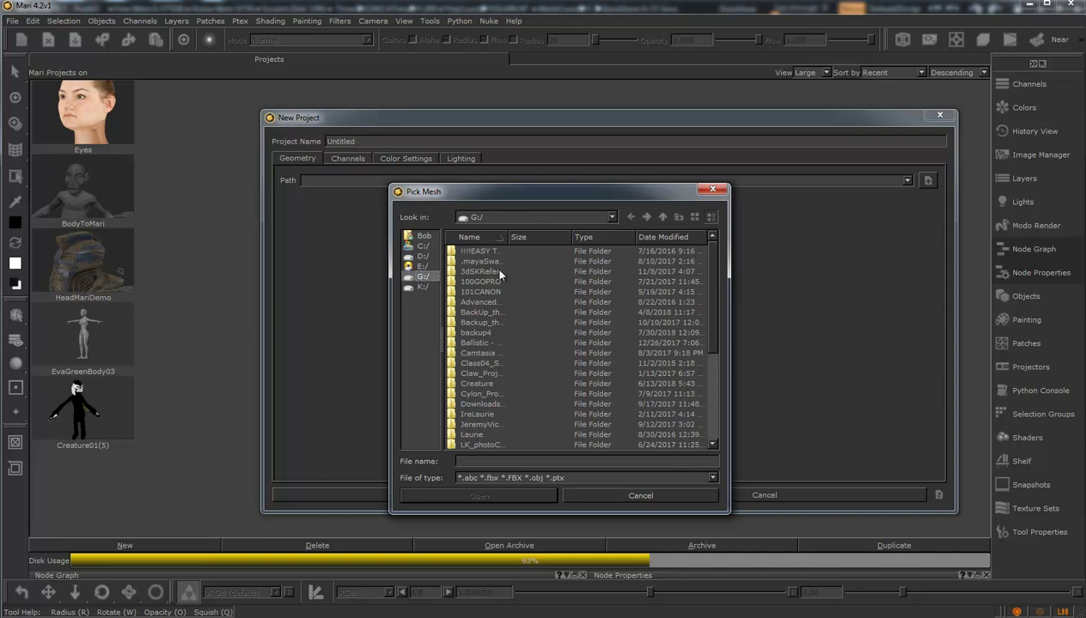
{"action": "left_click_drag", "start_coordinate": [505, 240], "coordinate": [617, 239]}
{"action": "scroll", "coordinate": [508, 341], "scroll_direction": "down", "scroll_amount": 2}
{"action": "scroll", "coordinate": [494, 355], "scroll_direction": "down", "scroll_amount": 3}
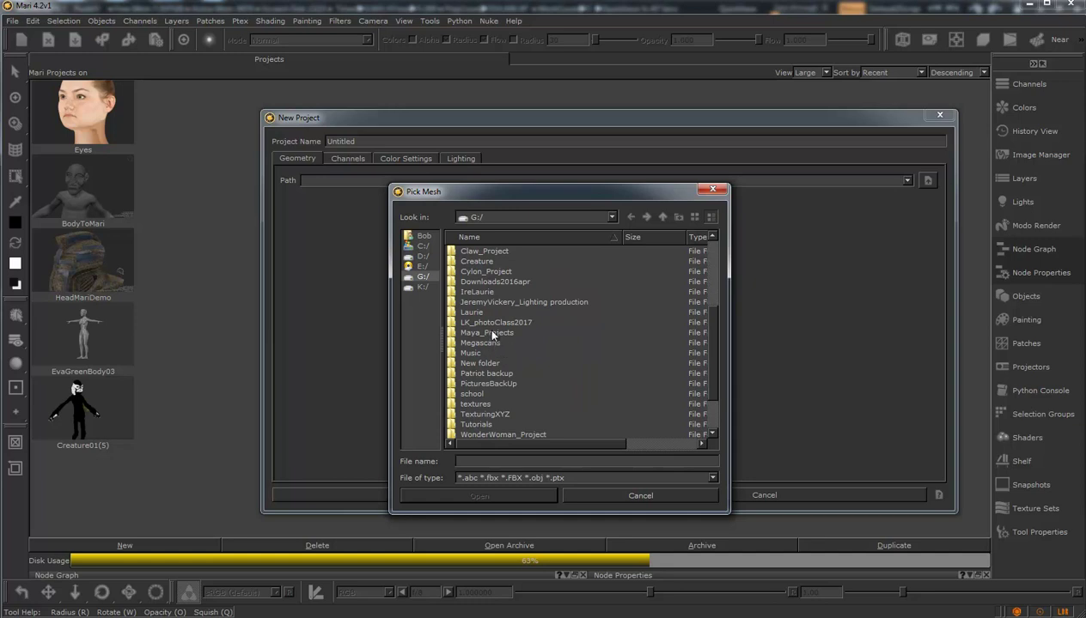
{"action": "double_click", "coordinate": [491, 332]}
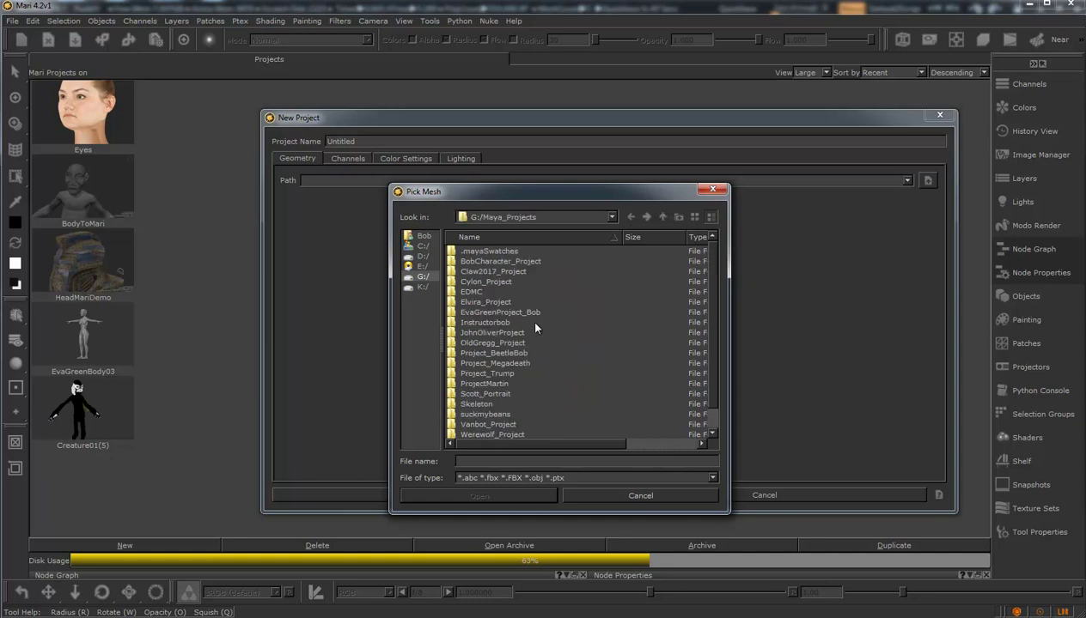
{"action": "double_click", "coordinate": [489, 262]}
{"action": "double_click", "coordinate": [486, 343]}
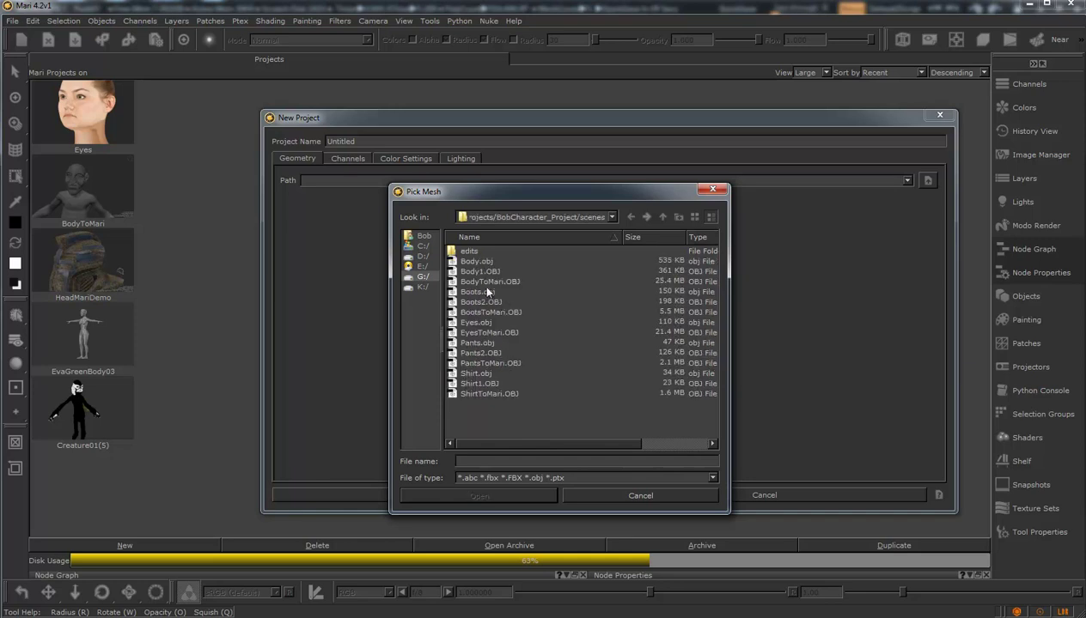
Step: Load BodyToMari, BootsToMari, EyesToMari, PantsToMari and ShirtToMari OBJ files together and create the new project with the default mesh options
{"action": "left_click", "coordinate": [486, 284]}
{"action": "left_click", "coordinate": [491, 312], "text": "ctrl"}
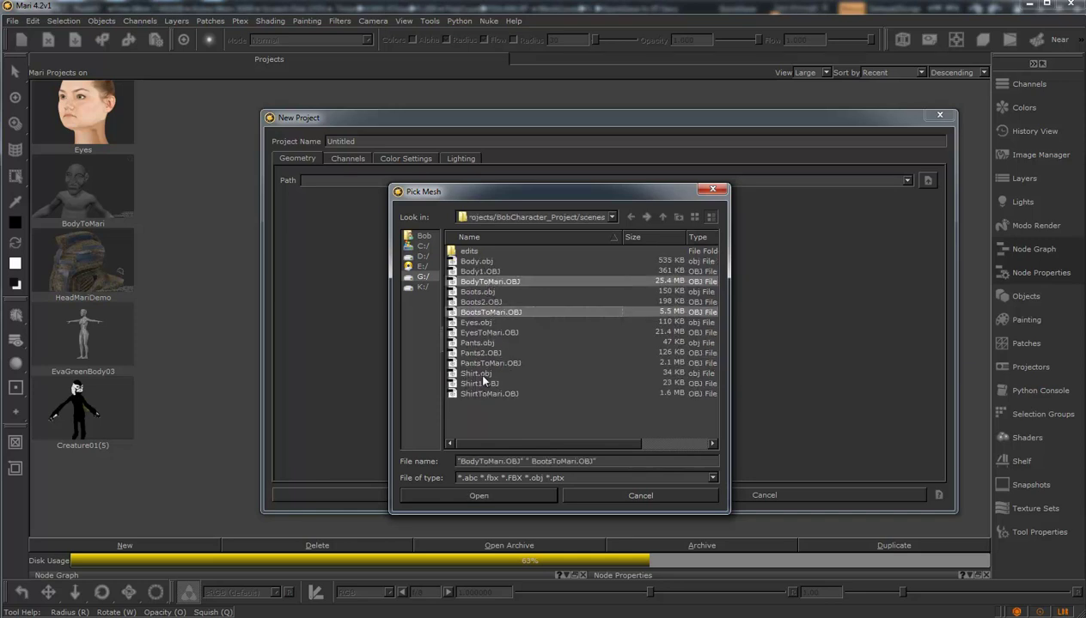
{"action": "left_click", "coordinate": [484, 333], "text": "ctrl"}
{"action": "left_click", "coordinate": [486, 364], "text": "ctrl"}
{"action": "left_click", "coordinate": [488, 393], "text": "ctrl"}
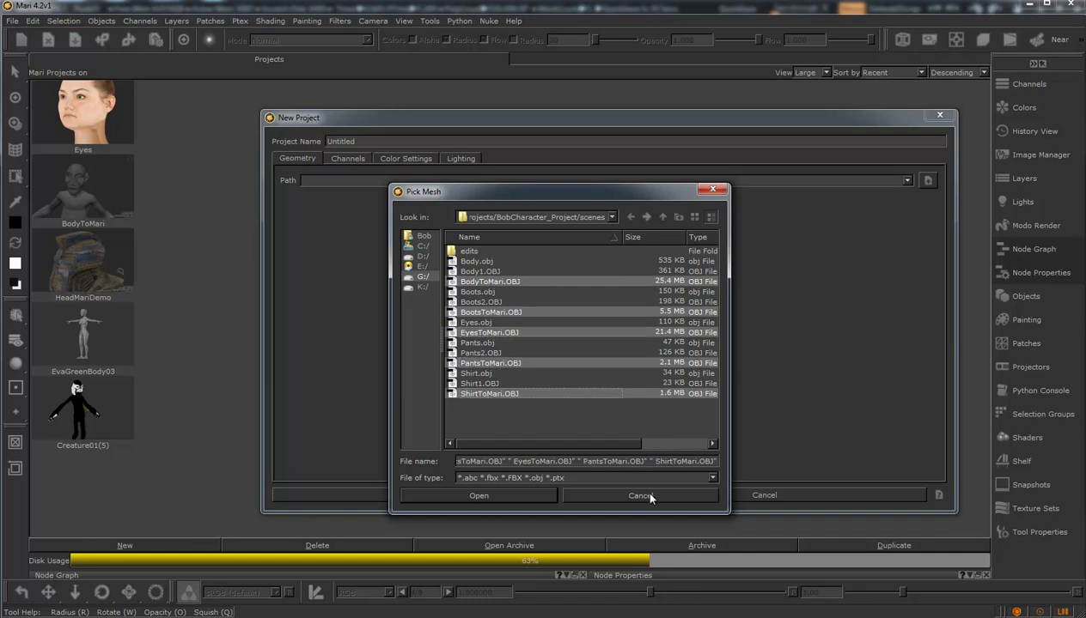
{"action": "left_click", "coordinate": [486, 496]}
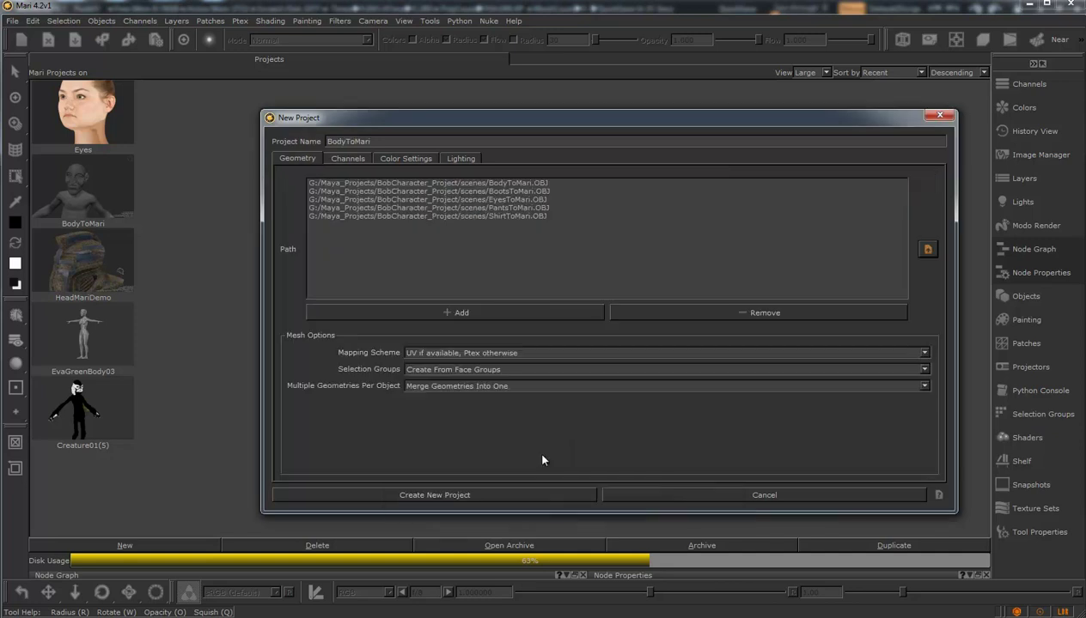
{"action": "left_click", "coordinate": [437, 496]}
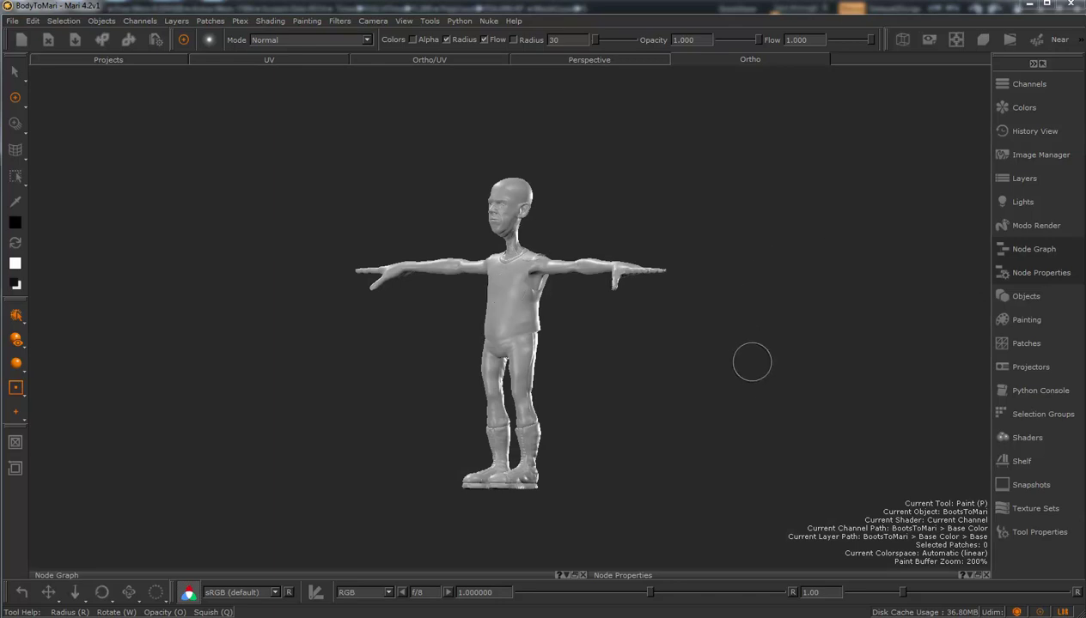
Step: Toggle the BootsToMari object's visibility off and on, and hide the PantsToMari and ShirtToMari objects
{"action": "left_click_drag", "start_coordinate": [753, 365], "coordinate": [739, 387], "text": "alt"}
{"action": "right_click_drag", "start_coordinate": [649, 390], "coordinate": [732, 383], "text": "alt"}
{"action": "left_click_drag", "start_coordinate": [651, 381], "coordinate": [695, 361], "text": "alt"}
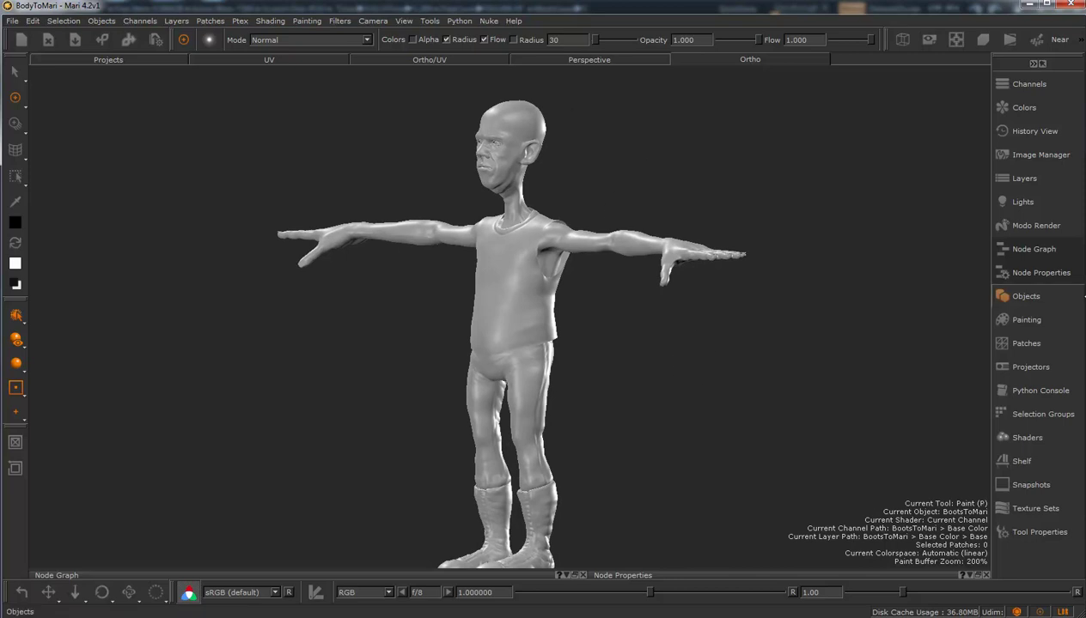
{"action": "left_click", "coordinate": [1014, 297]}
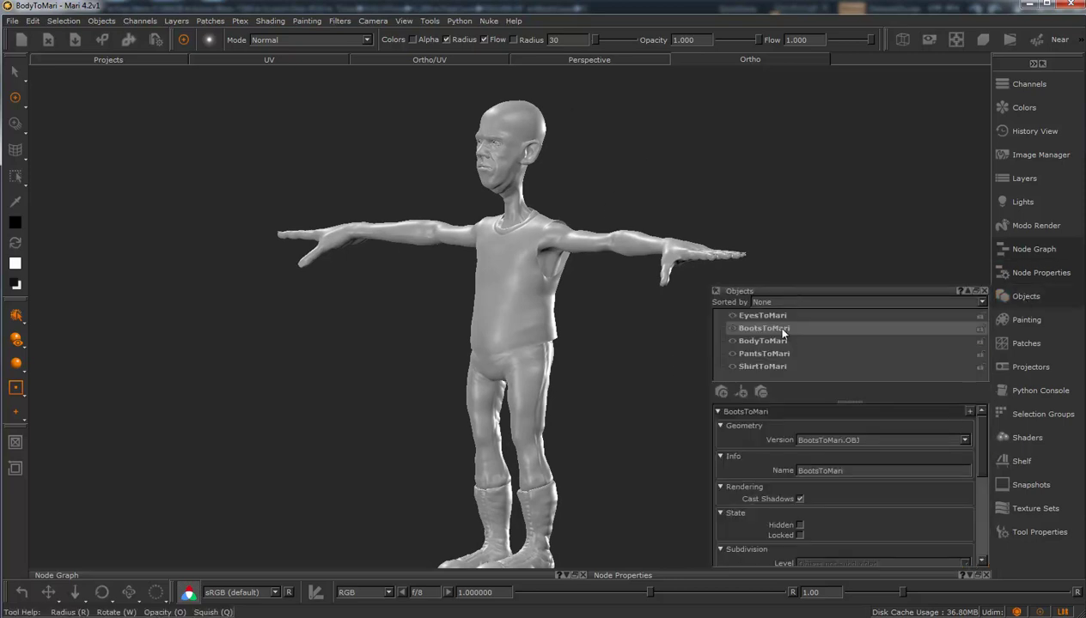
{"action": "left_click", "coordinate": [732, 330]}
{"action": "left_click", "coordinate": [732, 329]}
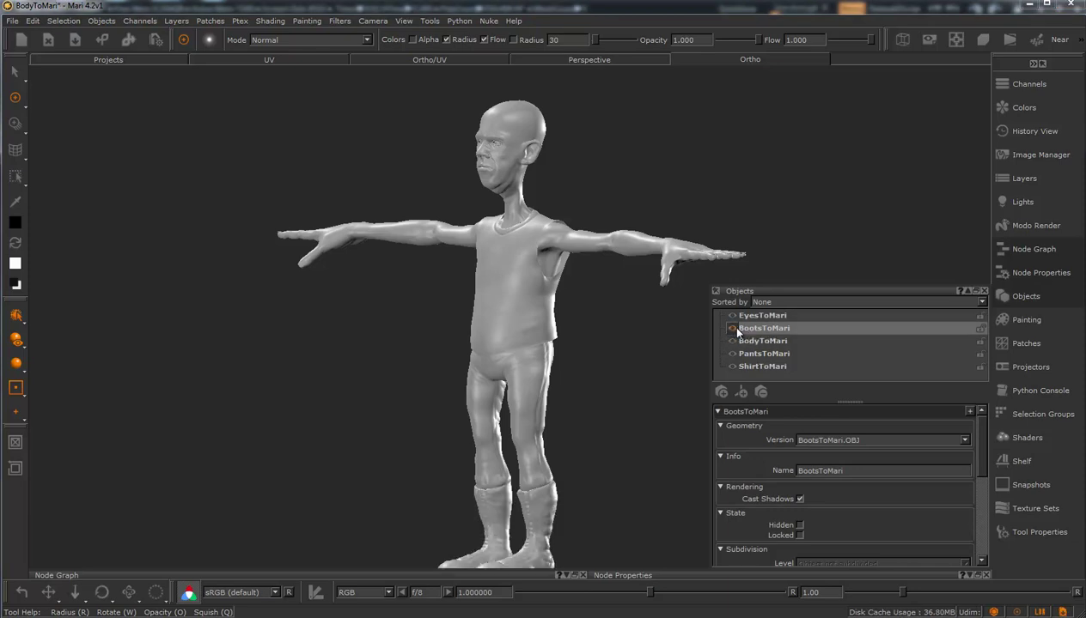
{"action": "left_click", "coordinate": [732, 354]}
{"action": "left_click", "coordinate": [731, 367]}
Step: Examine the body without its shirt and pants from the front and three-quarter angles
{"action": "mouse_move", "coordinate": [715, 358]}
{"action": "left_mouse_down", "text": "alt"}
{"action": "mouse_move", "coordinate": [613, 375]}
{"action": "mouse_move", "coordinate": [798, 367]}
{"action": "mouse_move", "coordinate": [662, 395]}
{"action": "mouse_move", "coordinate": [472, 359]}
{"action": "mouse_move", "coordinate": [717, 363]}
{"action": "mouse_move", "coordinate": [613, 378]}
{"action": "mouse_move", "coordinate": [635, 339]}
{"action": "mouse_move", "coordinate": [550, 268]}
{"action": "left_mouse_up", "text": "alt"}
{"action": "key", "text": "p"}
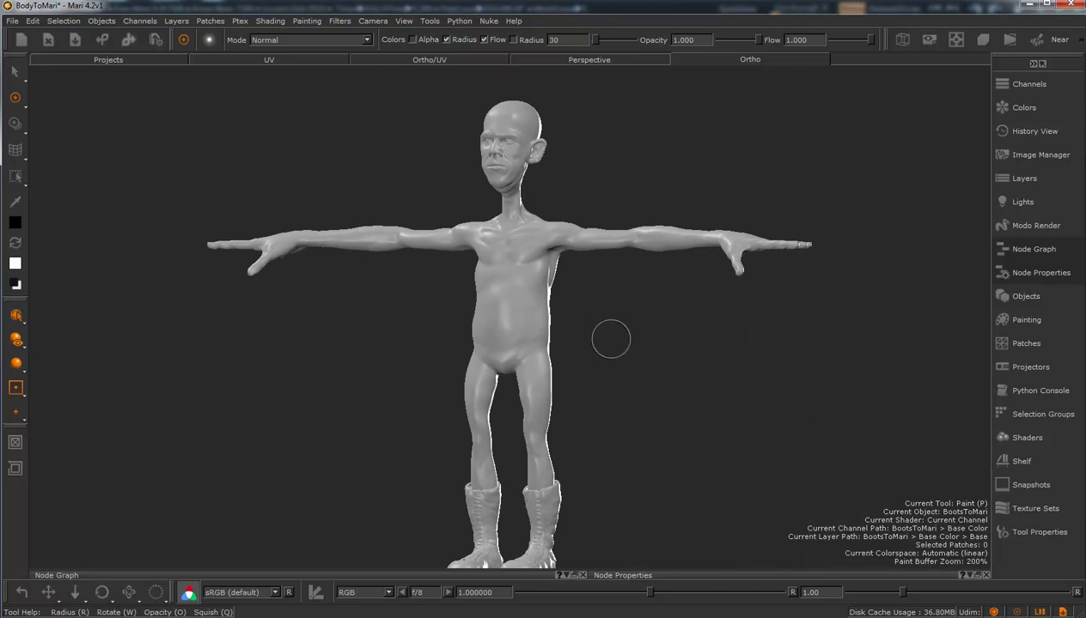
{"action": "mouse_move", "coordinate": [613, 342]}
{"action": "left_mouse_down", "text": "alt"}
{"action": "mouse_move", "coordinate": [521, 356]}
{"action": "mouse_move", "coordinate": [647, 356]}
{"action": "left_mouse_up", "text": "alt"}
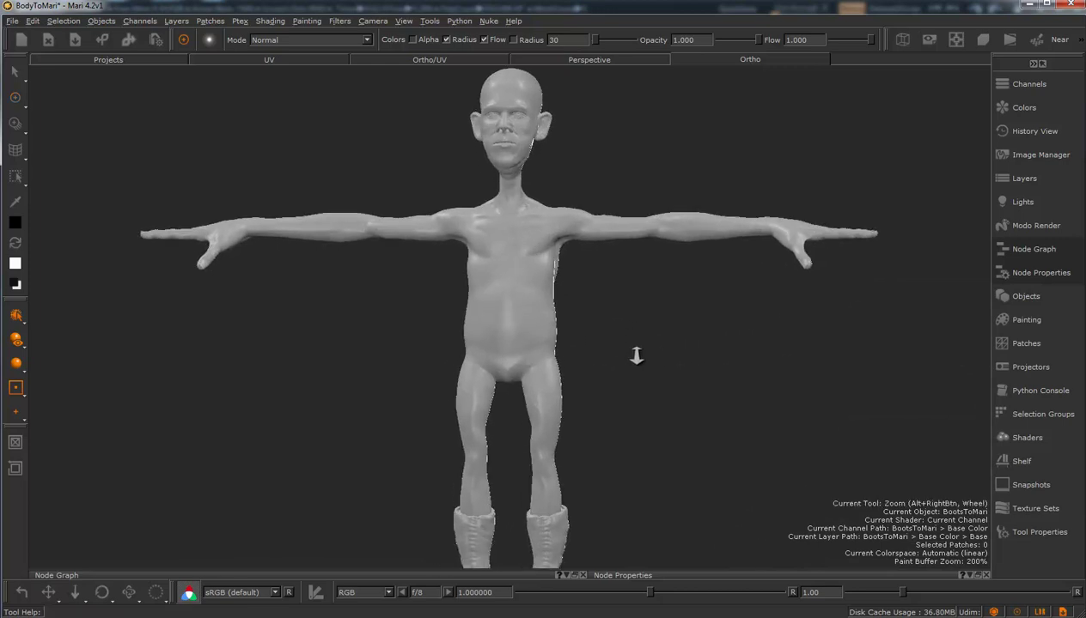
{"action": "middle_click_drag", "start_coordinate": [631, 344], "coordinate": [638, 408], "text": "alt"}
{"action": "mouse_move", "coordinate": [637, 408]}
{"action": "left_mouse_down", "text": "alt"}
{"action": "mouse_move", "coordinate": [576, 378]}
{"action": "mouse_move", "coordinate": [544, 345]}
{"action": "mouse_move", "coordinate": [567, 408]}
{"action": "left_mouse_up", "text": "alt"}
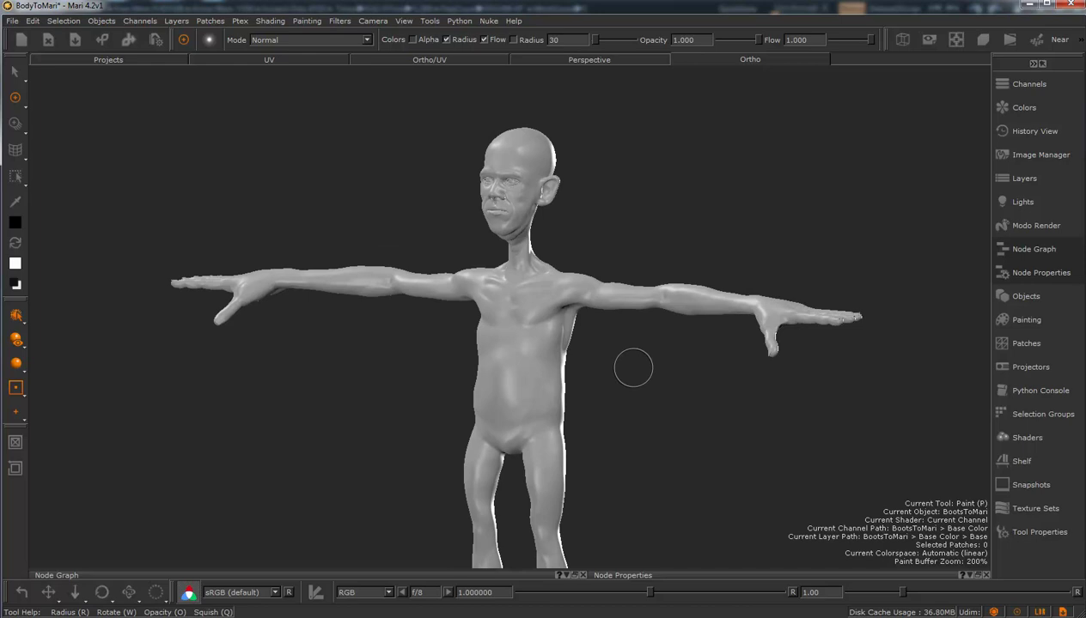
Step: Make BodyToMari the current object and show it in the combined Ortho/UV view with its whole UV layout framed
{"action": "left_click", "coordinate": [1022, 297]}
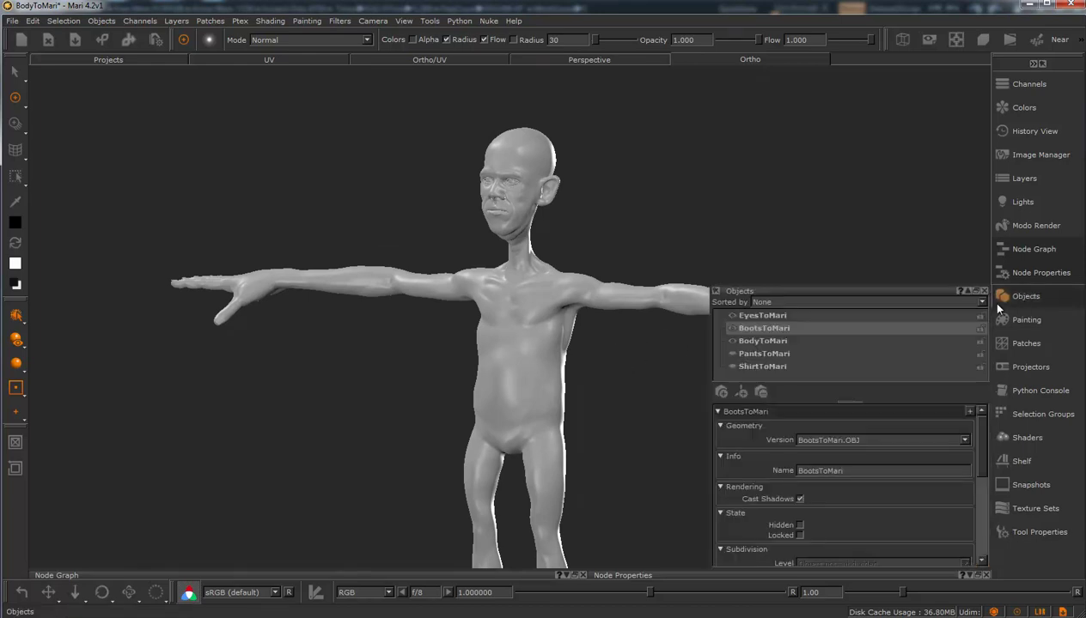
{"action": "left_click", "coordinate": [758, 343]}
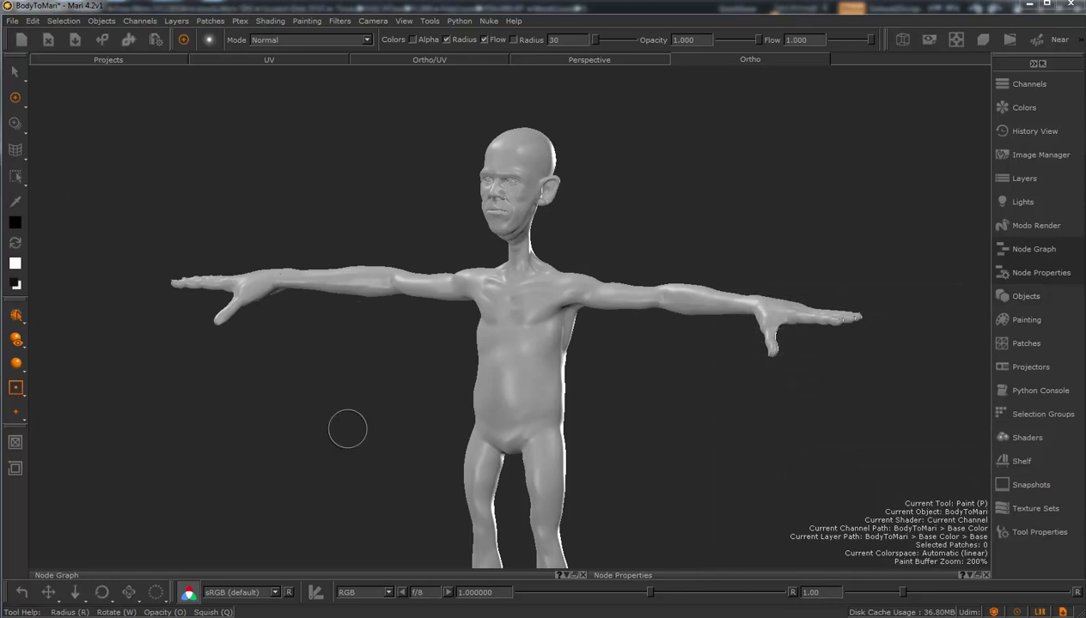
{"action": "middle_click_drag", "start_coordinate": [317, 381], "coordinate": [311, 441], "text": "alt"}
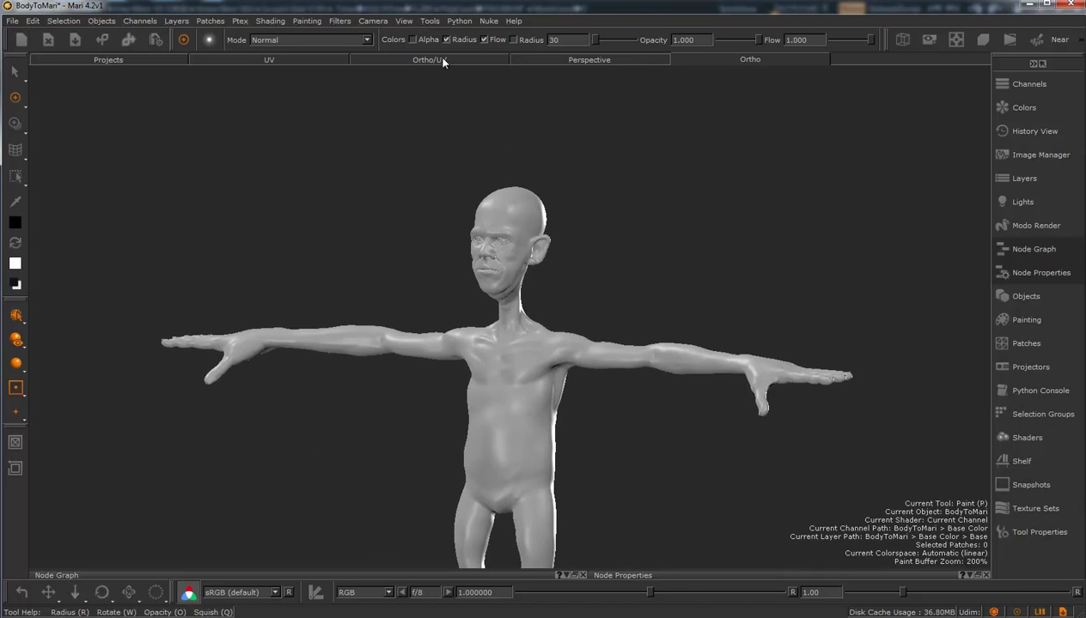
{"action": "left_click", "coordinate": [437, 59]}
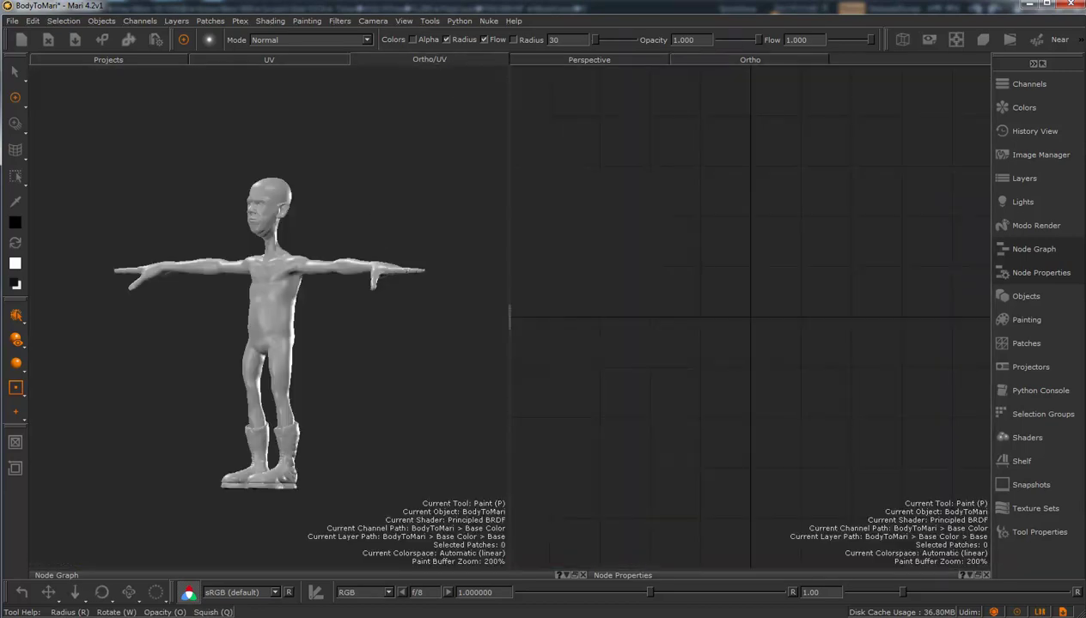
{"action": "right_click_drag", "start_coordinate": [826, 263], "coordinate": [612, 258], "text": "alt"}
{"action": "middle_click_drag", "start_coordinate": [714, 291], "coordinate": [676, 306], "text": "alt"}
{"action": "right_click_drag", "start_coordinate": [676, 306], "coordinate": [814, 291], "text": "alt"}
{"action": "middle_click_drag", "start_coordinate": [816, 291], "coordinate": [738, 288], "text": "alt"}
{"action": "left_click_drag", "start_coordinate": [361, 344], "coordinate": [368, 359], "text": "alt"}
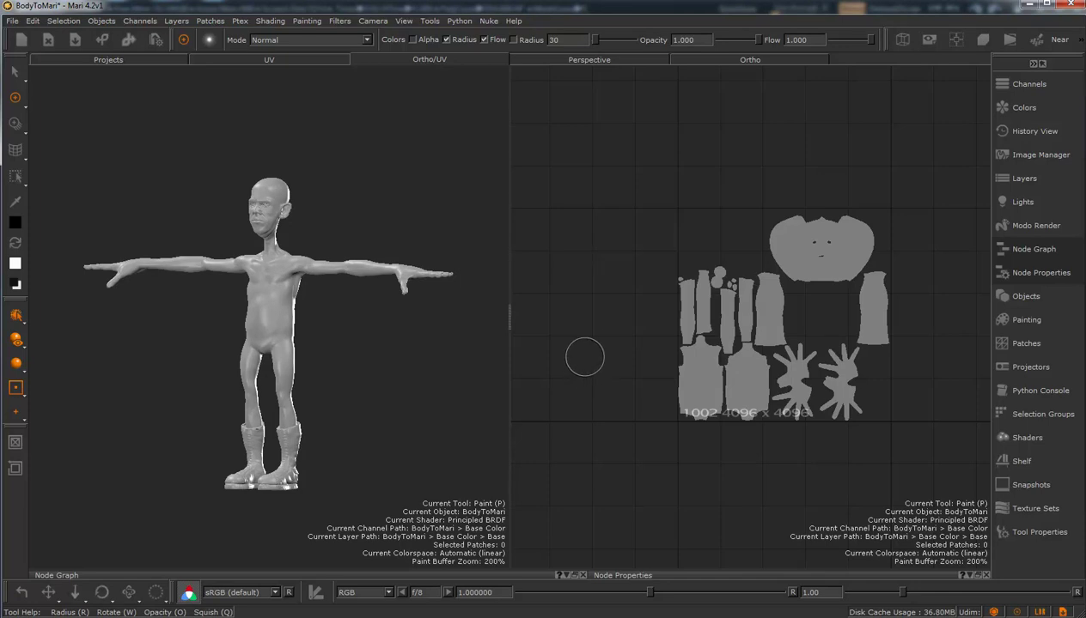
Step: Load Jan_0203.JPG into the Paint Through tool over the model and scale it down until the whole portrait fits the view
{"action": "left_click", "coordinate": [1040, 155]}
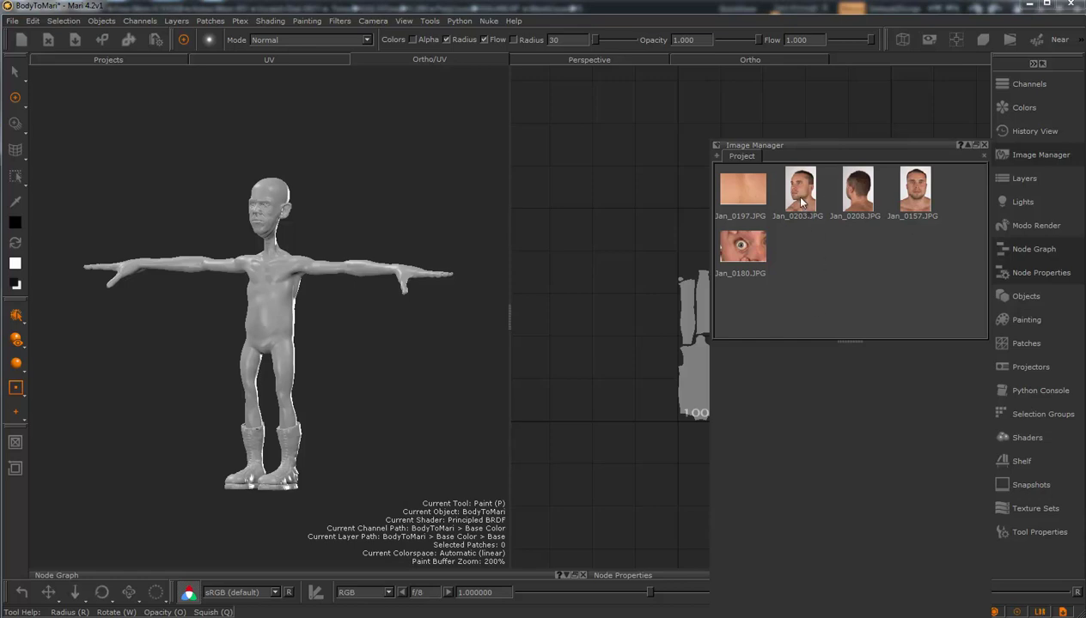
{"action": "mouse_move", "coordinate": [801, 203]}
{"action": "left_mouse_down"}
{"action": "mouse_move", "coordinate": [290, 267]}
{"action": "mouse_move", "coordinate": [289, 278]}
{"action": "left_mouse_up"}
{"action": "key", "text": "u"}
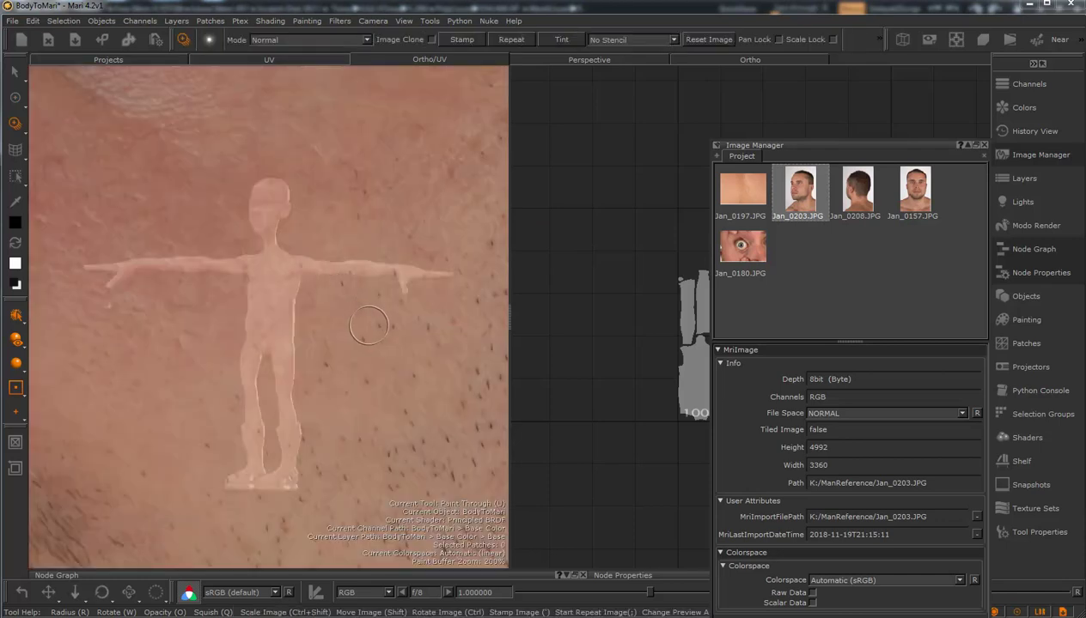
{"action": "left_click_drag", "start_coordinate": [370, 323], "coordinate": [265, 331], "text": "ctrl+shift"}
{"action": "left_click_drag", "start_coordinate": [324, 312], "coordinate": [128, 321], "text": "ctrl+shift"}
{"action": "middle_click_drag", "start_coordinate": [259, 312], "coordinate": [263, 380], "text": "alt"}
{"action": "left_click_drag", "start_coordinate": [265, 378], "coordinate": [238, 360], "text": "alt"}
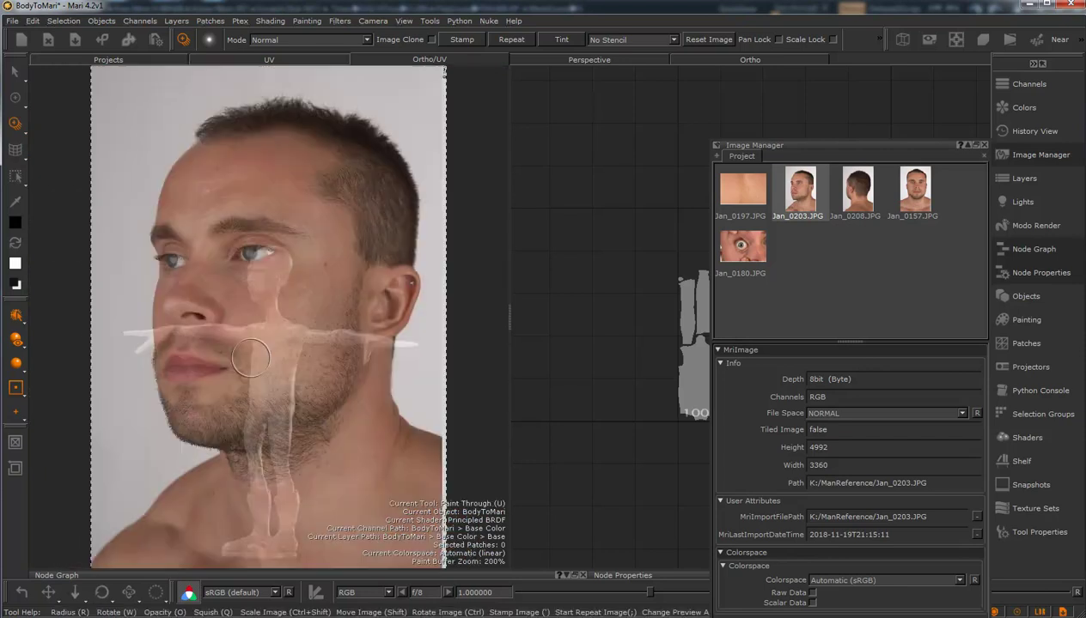
Step: Frame the character's head at a three-quarter angle matching the portrait and scale the photo down further
{"action": "right_click_drag", "start_coordinate": [243, 357], "coordinate": [353, 371], "text": "alt"}
{"action": "left_click_drag", "start_coordinate": [300, 273], "coordinate": [318, 268], "text": "alt"}
{"action": "middle_click_drag", "start_coordinate": [318, 273], "coordinate": [317, 349], "text": "alt"}
{"action": "left_click_drag", "start_coordinate": [306, 336], "coordinate": [222, 333], "text": "ctrl+shift"}
{"action": "left_click_drag", "start_coordinate": [290, 327], "coordinate": [302, 319], "text": "alt"}
{"action": "middle_click_drag", "start_coordinate": [303, 318], "coordinate": [305, 359], "text": "alt"}
{"action": "right_click_drag", "start_coordinate": [305, 359], "coordinate": [364, 373], "text": "alt"}
{"action": "middle_click_drag", "start_coordinate": [357, 364], "coordinate": [350, 345], "text": "alt"}
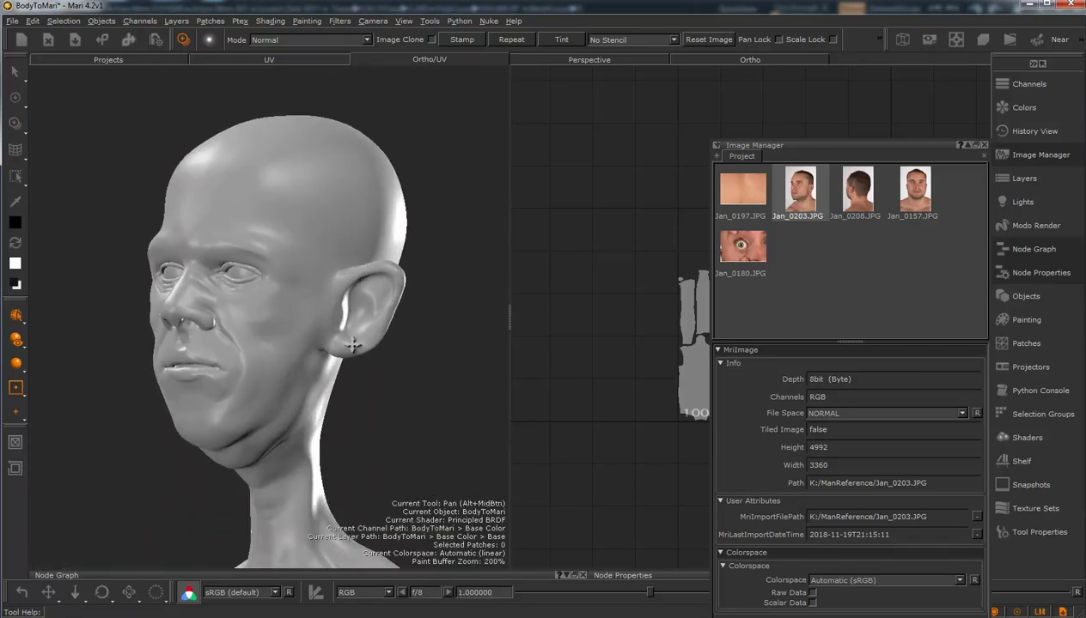
Step: Turn on Mirror Projecting X and undo a test stroke across the face
{"action": "left_click", "coordinate": [20, 395]}
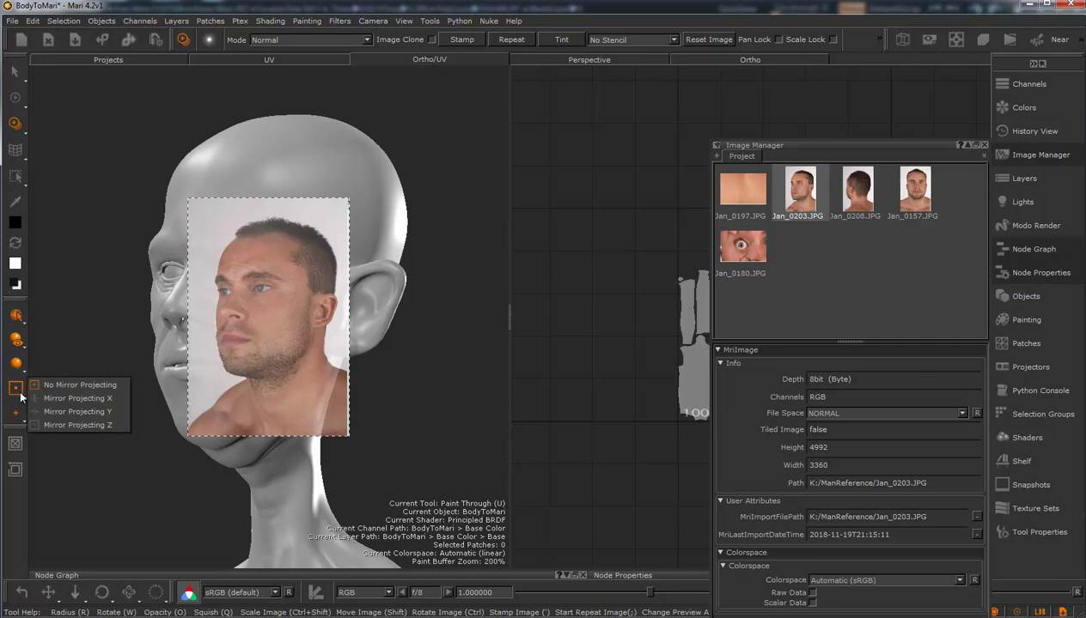
{"action": "left_click", "coordinate": [65, 396]}
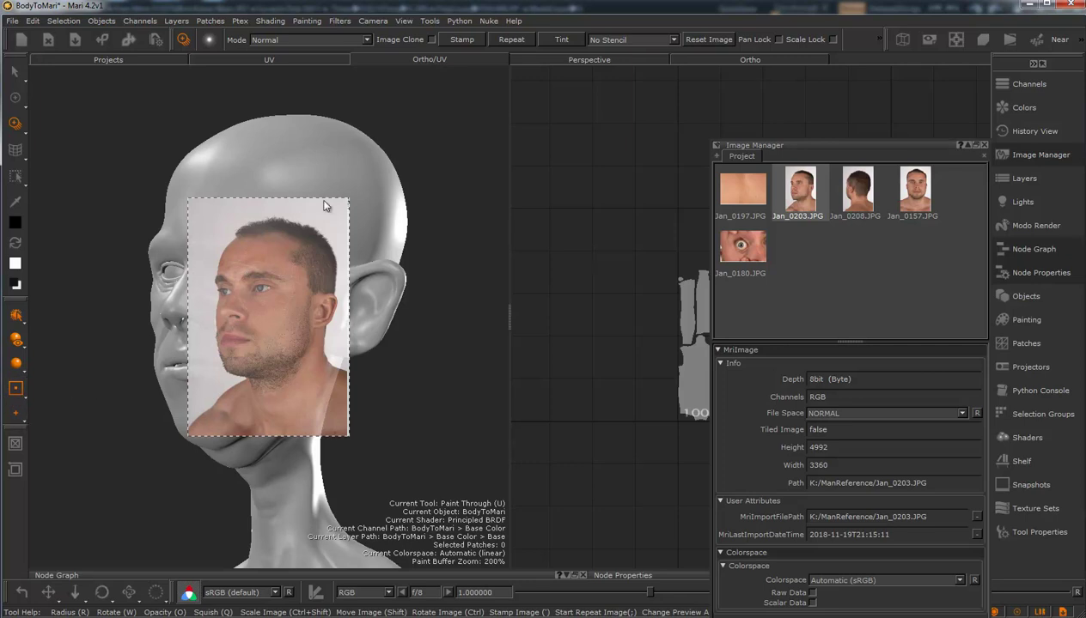
{"action": "left_click", "coordinate": [316, 321]}
{"action": "left_click_drag", "start_coordinate": [315, 316], "coordinate": [228, 304]}
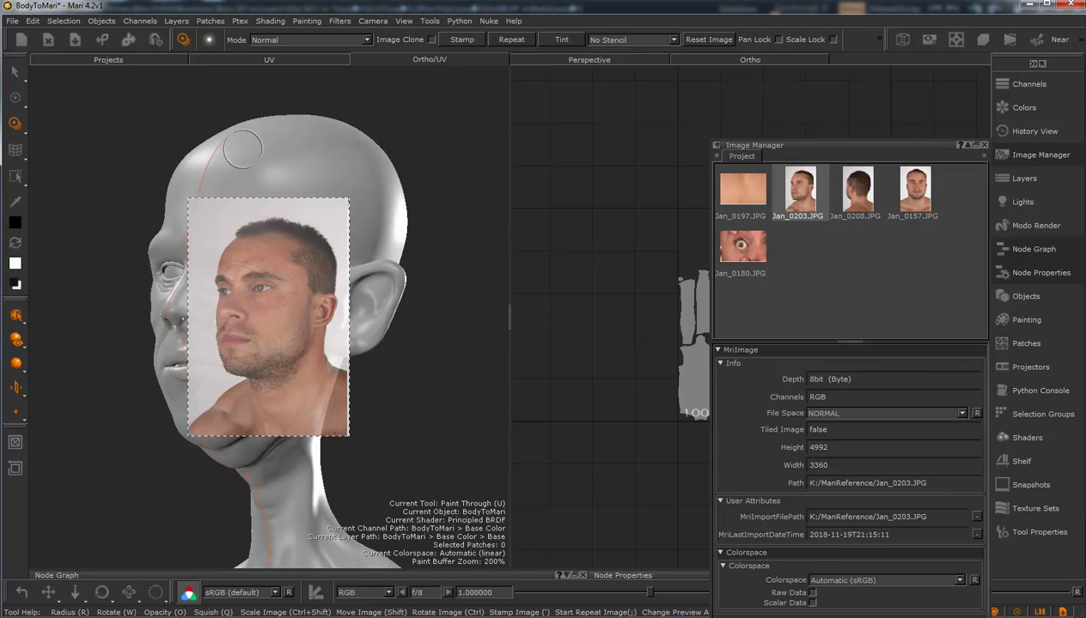
{"action": "key", "text": "ctrl+z"}
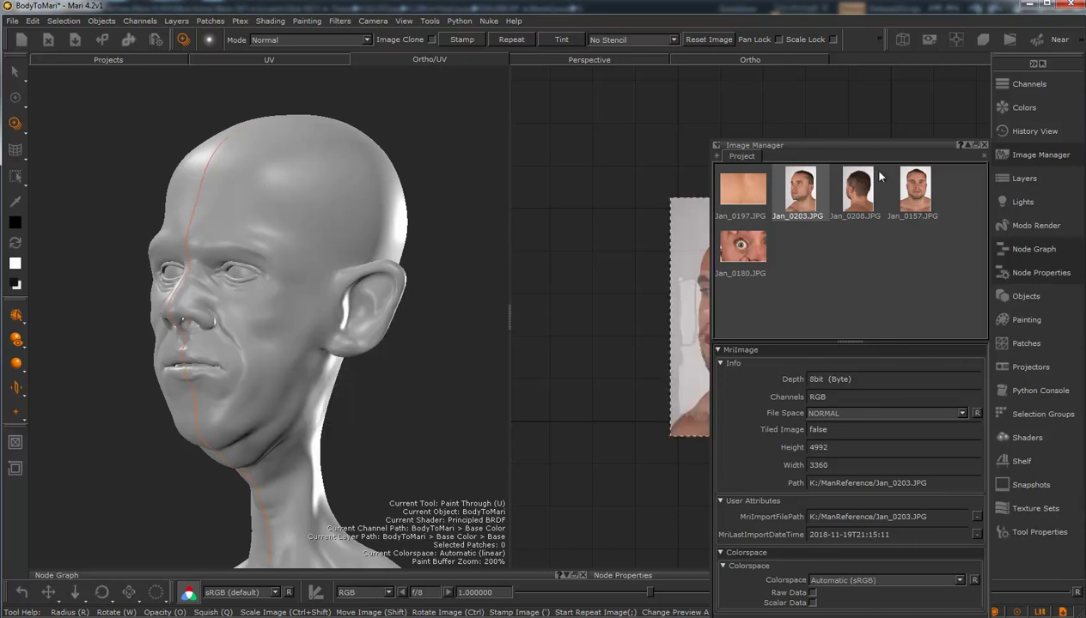
Step: Add a new paint layer above Base in the body's Base Color channel
{"action": "left_click", "coordinate": [1047, 160]}
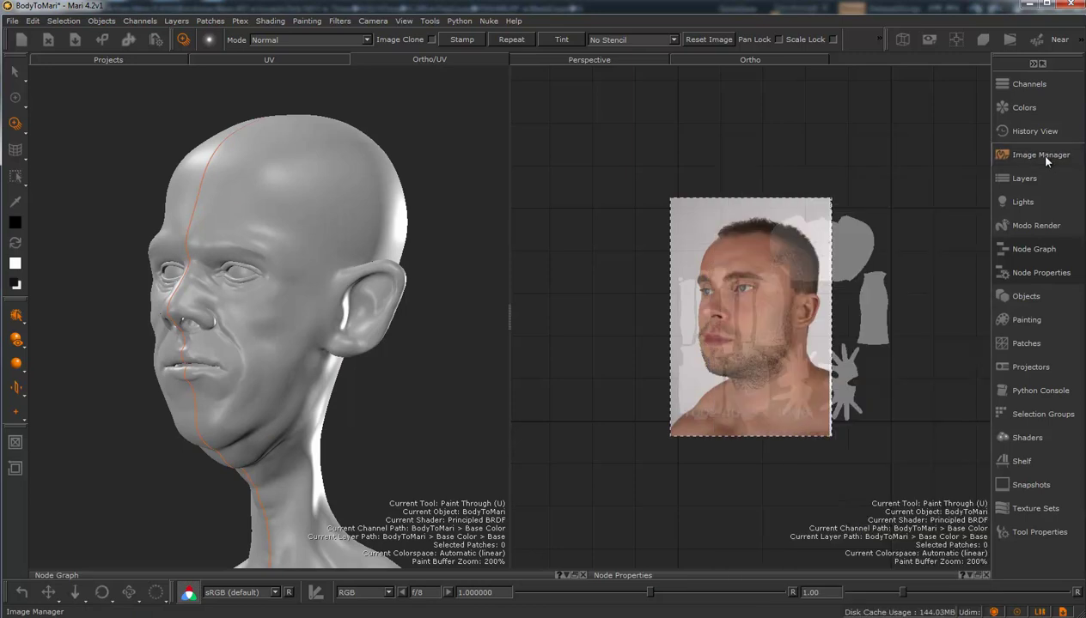
{"action": "left_click", "coordinate": [1031, 180]}
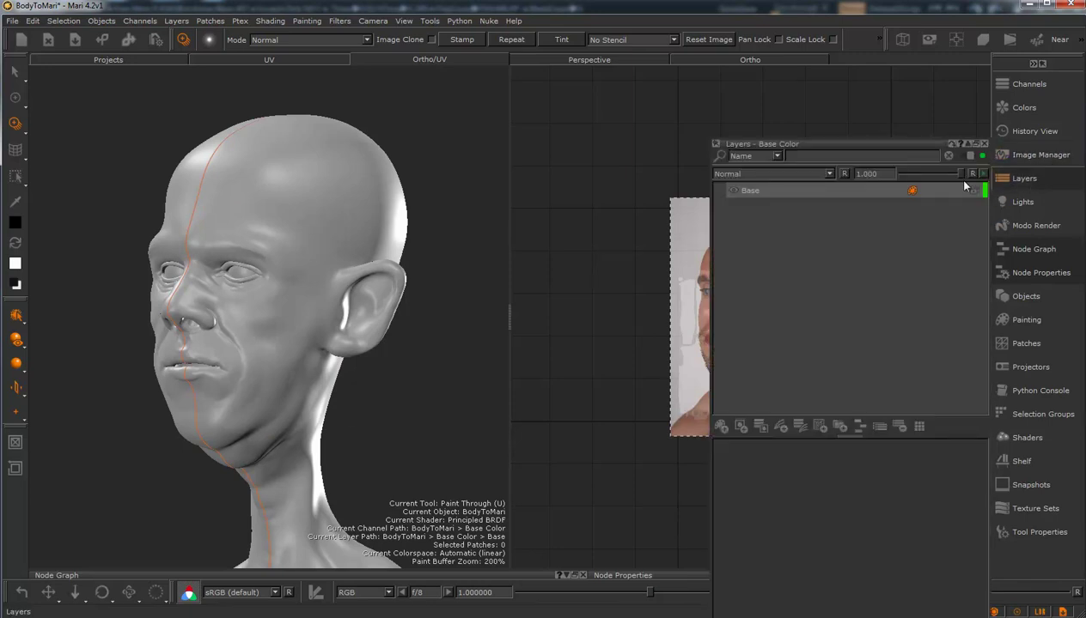
{"action": "left_click", "coordinate": [721, 427]}
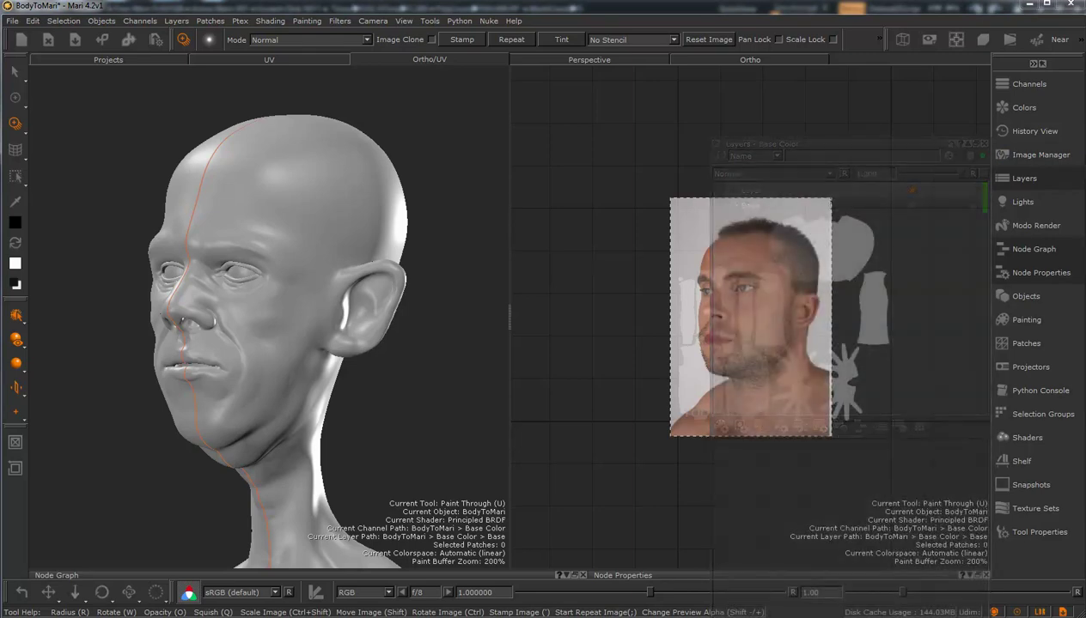
{"action": "mouse_move", "coordinate": [728, 284]}
{"action": "left_mouse_down"}
{"action": "mouse_move", "coordinate": [749, 280]}
{"action": "mouse_move", "coordinate": [785, 334]}
{"action": "left_mouse_up"}
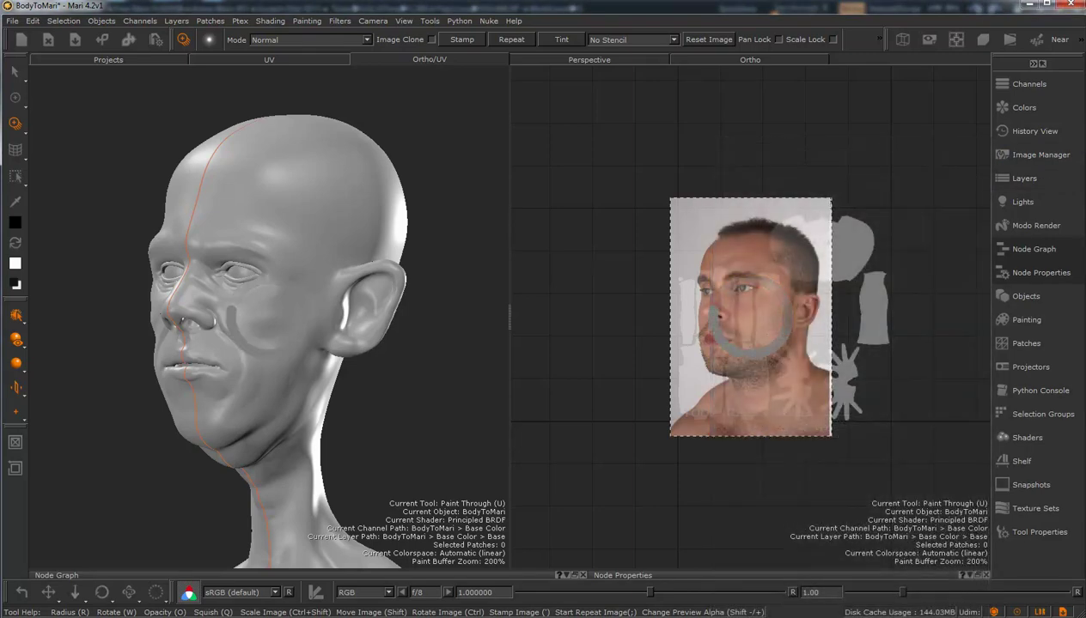
{"action": "left_click_drag", "start_coordinate": [720, 348], "coordinate": [704, 301]}
{"action": "key", "text": "BackSpace"}
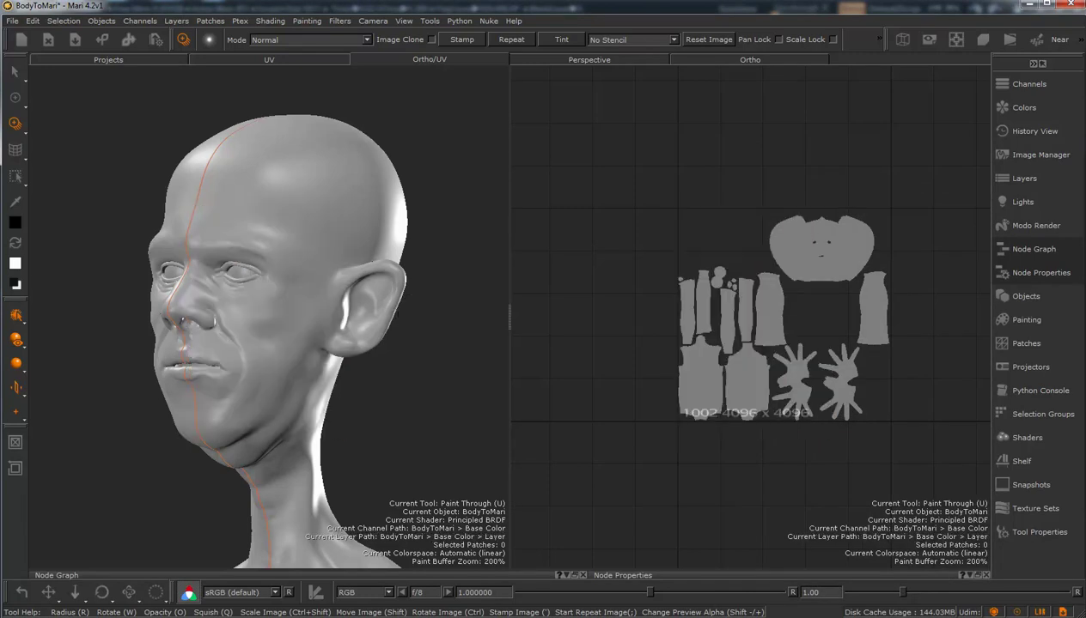
Step: Set the projection's Bake Behavior to ClearOnly in the painting settings
{"action": "left_click", "coordinate": [1024, 320]}
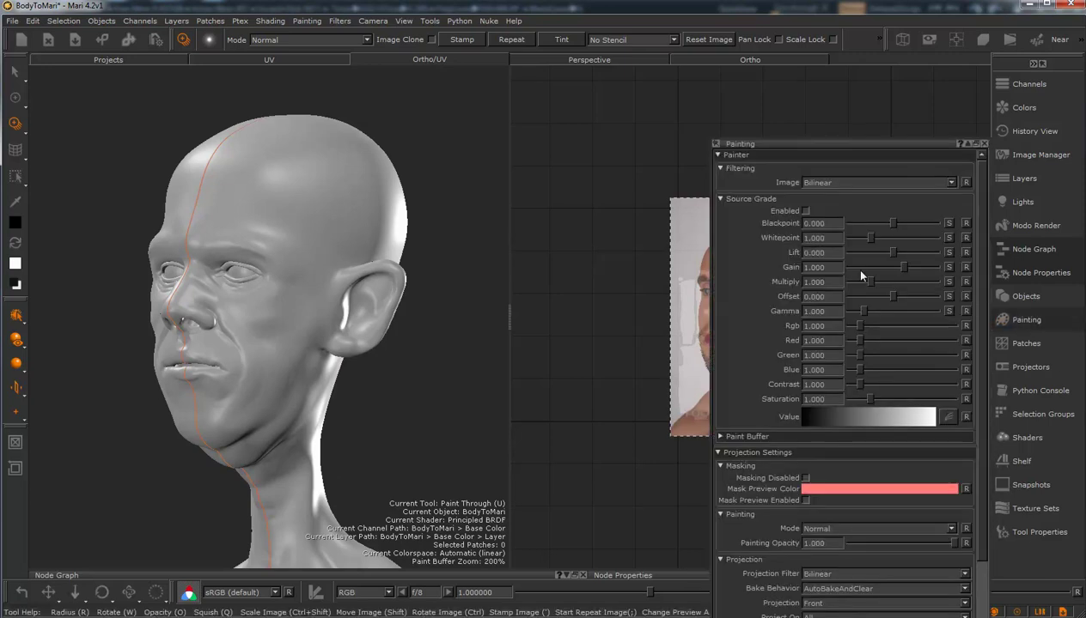
{"action": "left_click", "coordinate": [851, 590]}
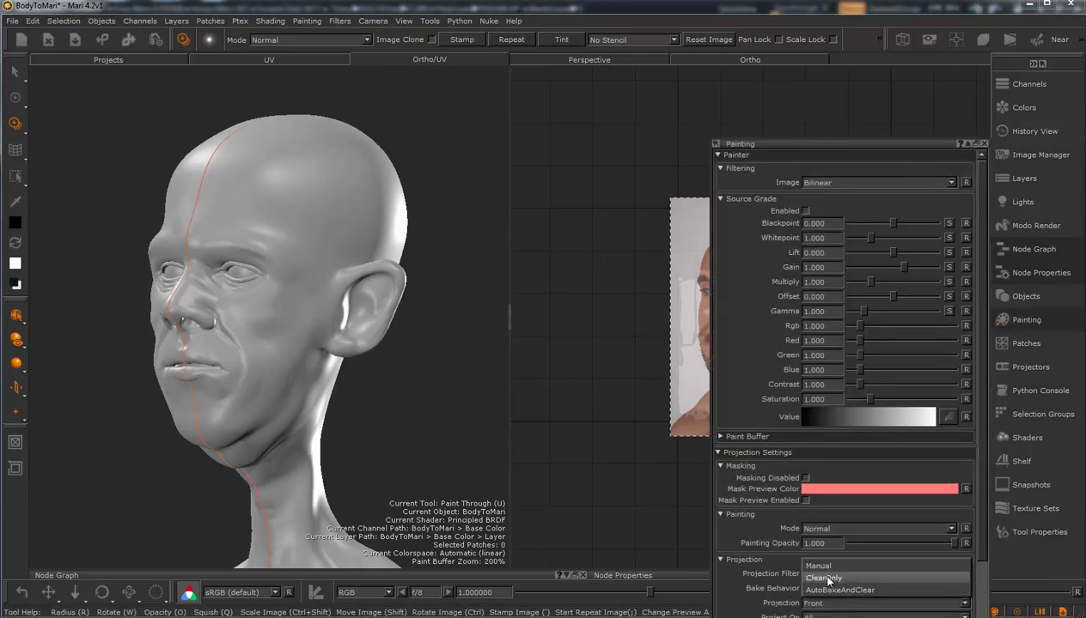
{"action": "left_click", "coordinate": [826, 578]}
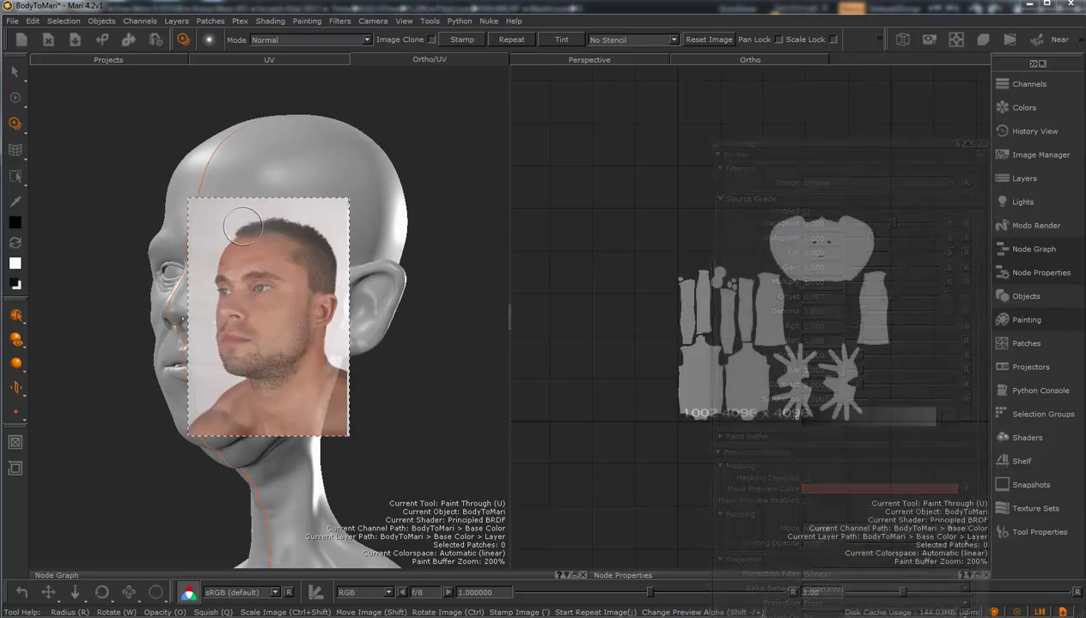
Step: Align the Jan_0203 photo's features with the head and paint it through onto the face, ear, hairline and neck with an enlarged brush
{"action": "left_click_drag", "start_coordinate": [269, 297], "coordinate": [277, 292], "text": "ctrl+shift"}
{"action": "mouse_move", "coordinate": [363, 293]}
{"action": "left_mouse_down", "text": "shift"}
{"action": "mouse_move", "coordinate": [348, 310]}
{"action": "mouse_move", "coordinate": [273, 325]}
{"action": "left_mouse_up", "text": "shift"}
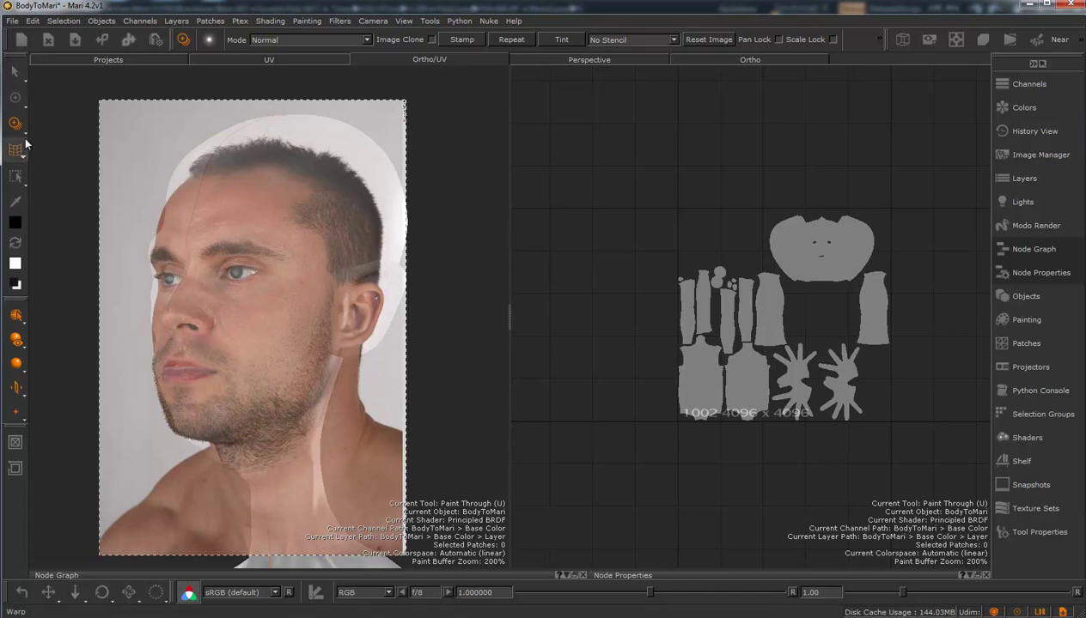
{"action": "left_click_drag", "start_coordinate": [252, 218], "coordinate": [251, 200]}
{"action": "mouse_move", "coordinate": [222, 284]}
{"action": "left_mouse_down"}
{"action": "mouse_move", "coordinate": [191, 277]}
{"action": "mouse_move", "coordinate": [185, 296]}
{"action": "mouse_move", "coordinate": [212, 160]}
{"action": "mouse_move", "coordinate": [220, 232]}
{"action": "mouse_move", "coordinate": [203, 238]}
{"action": "mouse_move", "coordinate": [232, 156]}
{"action": "mouse_move", "coordinate": [248, 260]}
{"action": "mouse_move", "coordinate": [304, 199]}
{"action": "mouse_move", "coordinate": [323, 206]}
{"action": "left_mouse_up"}
{"action": "key", "text": "r"}
{"action": "mouse_move", "coordinate": [327, 212]}
{"action": "left_mouse_down"}
{"action": "mouse_move", "coordinate": [277, 342]}
{"action": "mouse_move", "coordinate": [318, 172]}
{"action": "mouse_move", "coordinate": [284, 163]}
{"action": "left_mouse_up"}
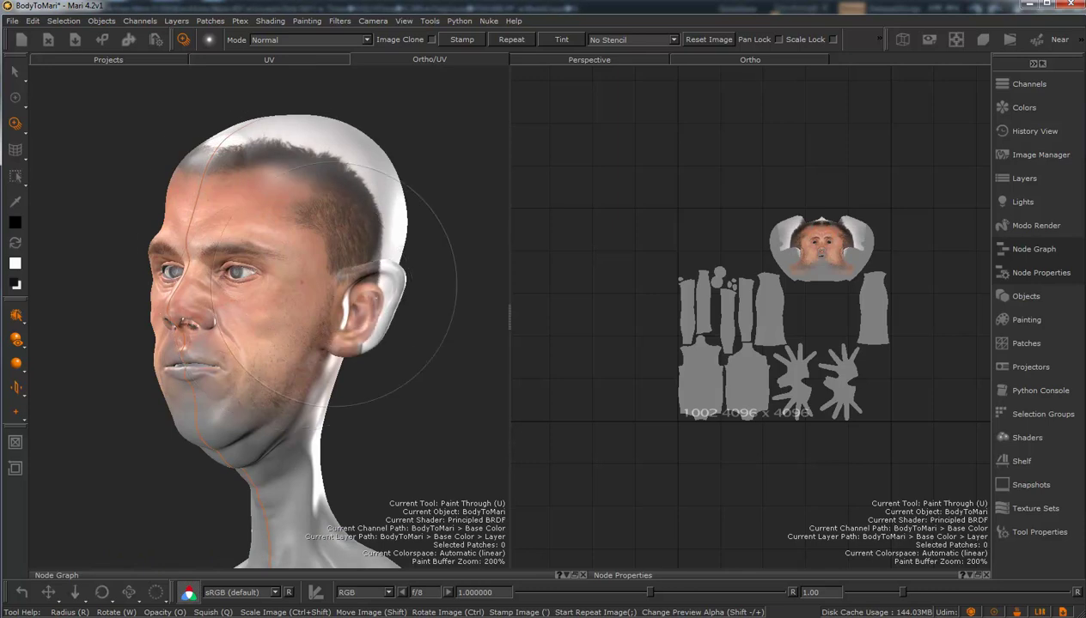
{"action": "mouse_move", "coordinate": [258, 403]}
{"action": "left_mouse_down"}
{"action": "mouse_move", "coordinate": [254, 437]}
{"action": "mouse_move", "coordinate": [270, 433]}
{"action": "mouse_move", "coordinate": [299, 490]}
{"action": "left_mouse_up"}
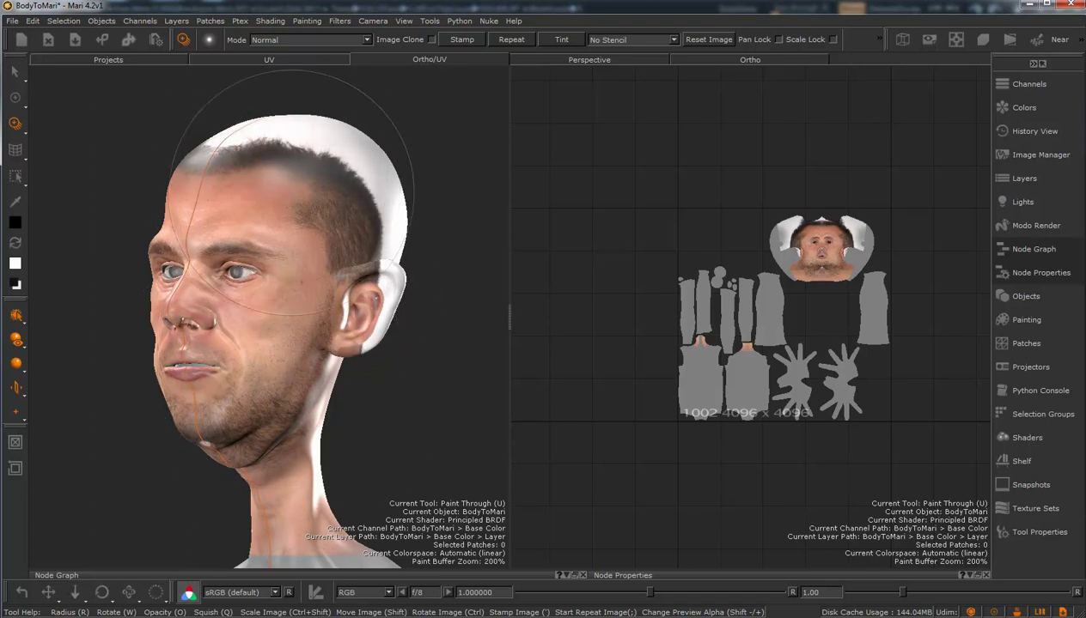
{"action": "left_click_drag", "start_coordinate": [292, 187], "coordinate": [287, 178]}
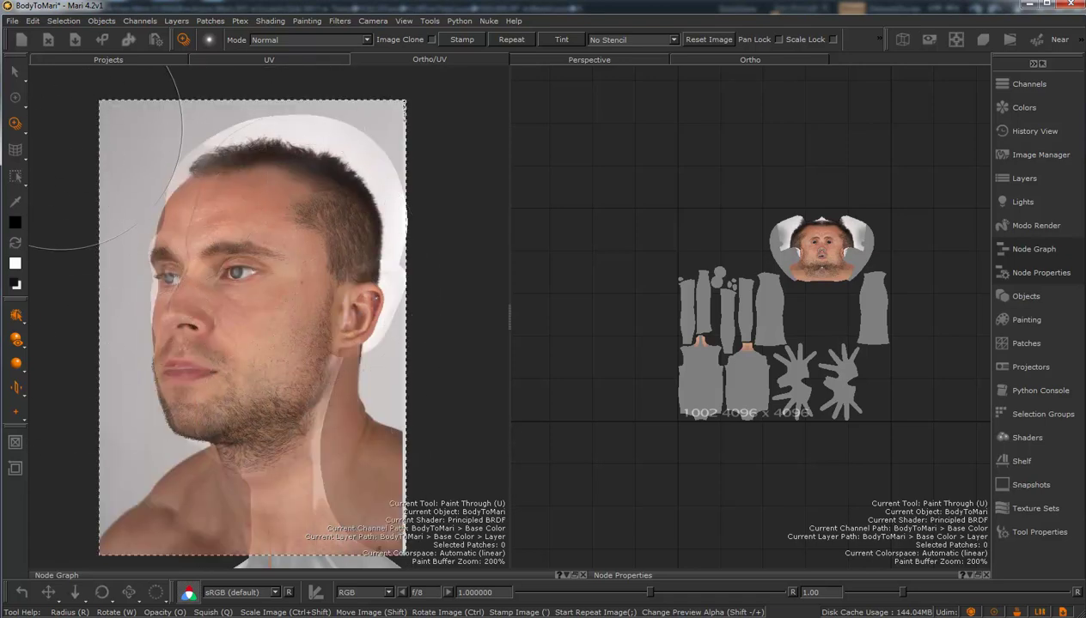
Step: Use the Slerp tool in Pull mode with a radius of 198 to stretch the painted forehead and hair upward and back over the skull
{"action": "left_click_drag", "start_coordinate": [17, 150], "coordinate": [56, 163]}
{"action": "left_click", "coordinate": [55, 161]}
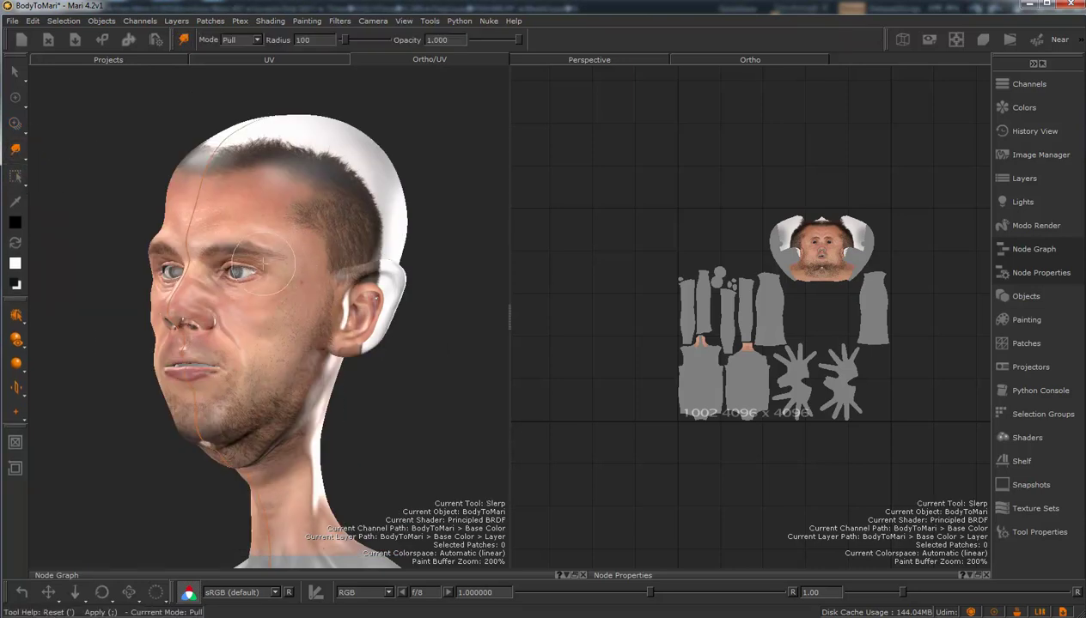
{"action": "key", "text": "r"}
{"action": "left_click_drag", "start_coordinate": [251, 265], "coordinate": [369, 265]}
{"action": "mouse_move", "coordinate": [289, 197]}
{"action": "left_mouse_down"}
{"action": "mouse_move", "coordinate": [258, 196]}
{"action": "mouse_move", "coordinate": [357, 172]}
{"action": "mouse_move", "coordinate": [370, 335]}
{"action": "mouse_move", "coordinate": [370, 299]}
{"action": "mouse_move", "coordinate": [386, 297]}
{"action": "left_mouse_up"}
{"action": "mouse_move", "coordinate": [262, 166]}
{"action": "left_mouse_down"}
{"action": "mouse_move", "coordinate": [270, 148]}
{"action": "mouse_move", "coordinate": [378, 150]}
{"action": "mouse_move", "coordinate": [279, 157]}
{"action": "mouse_move", "coordinate": [217, 200]}
{"action": "mouse_move", "coordinate": [270, 251]}
{"action": "mouse_move", "coordinate": [210, 255]}
{"action": "mouse_move", "coordinate": [276, 254]}
{"action": "mouse_move", "coordinate": [228, 276]}
{"action": "mouse_move", "coordinate": [280, 275]}
{"action": "mouse_move", "coordinate": [253, 258]}
{"action": "left_mouse_up"}
{"action": "key", "text": "r"}
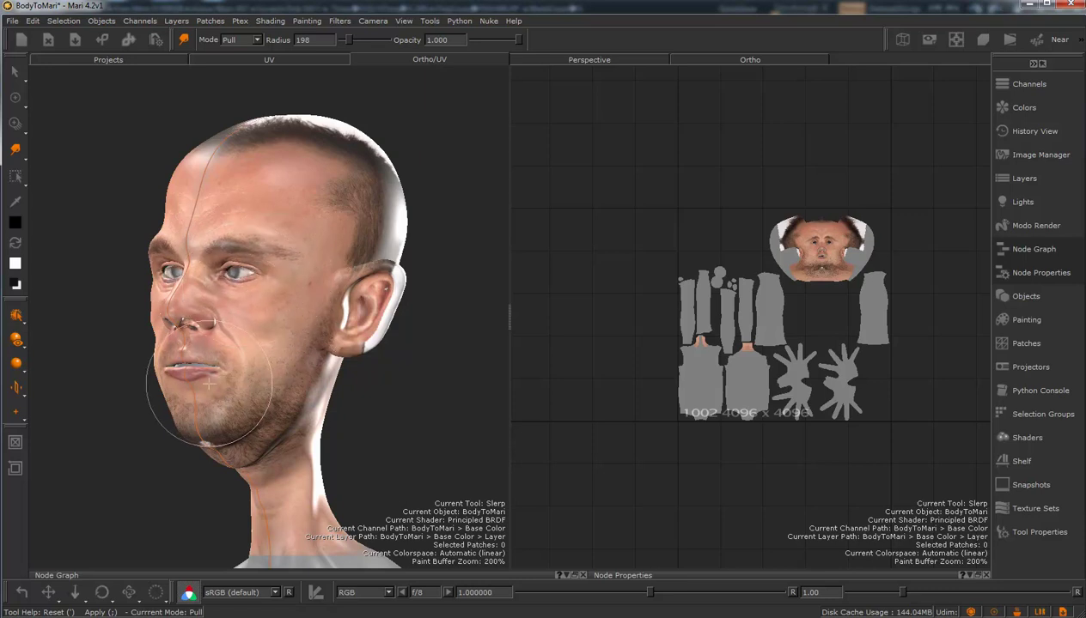
Step: Pull the painted lips, ear and temple texture into line with the sculpted features
{"action": "mouse_move", "coordinate": [206, 383]}
{"action": "left_mouse_down"}
{"action": "mouse_move", "coordinate": [211, 321]}
{"action": "mouse_move", "coordinate": [227, 442]}
{"action": "mouse_move", "coordinate": [341, 399]}
{"action": "mouse_move", "coordinate": [368, 347]}
{"action": "mouse_move", "coordinate": [362, 337]}
{"action": "mouse_move", "coordinate": [374, 339]}
{"action": "mouse_move", "coordinate": [401, 283]}
{"action": "mouse_move", "coordinate": [383, 268]}
{"action": "mouse_move", "coordinate": [368, 280]}
{"action": "left_mouse_up"}
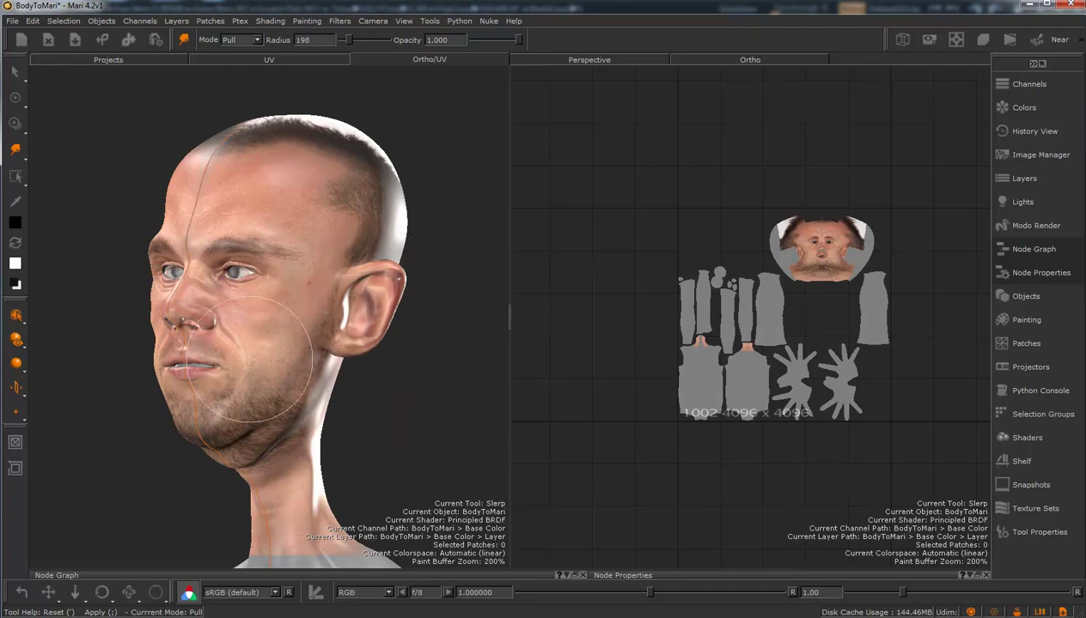
{"action": "left_click_drag", "start_coordinate": [199, 355], "coordinate": [202, 360]}
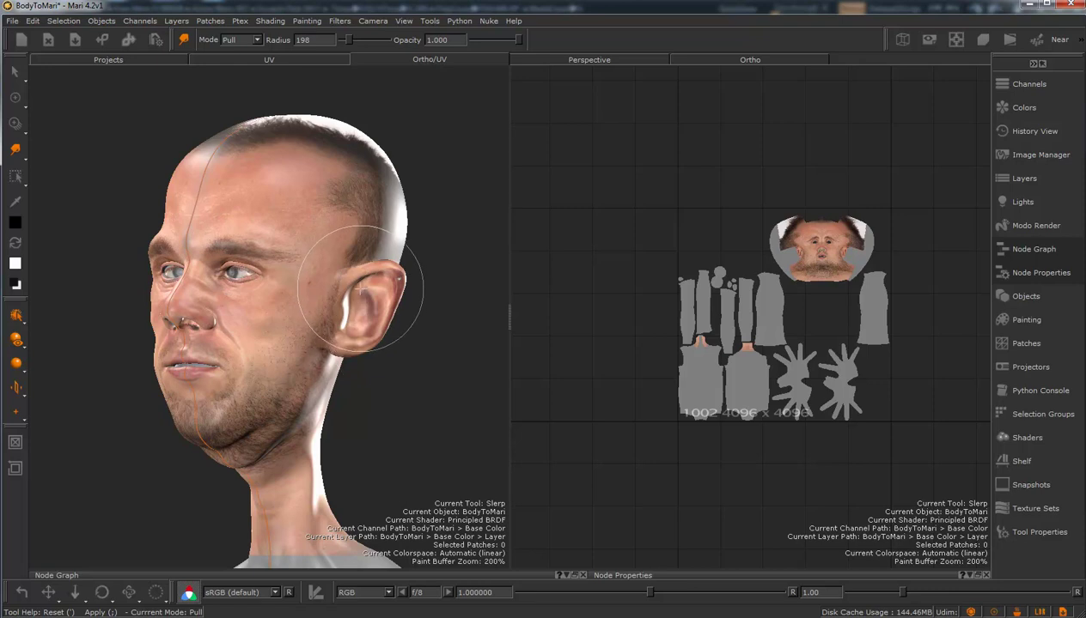
{"action": "left_click", "coordinate": [325, 285]}
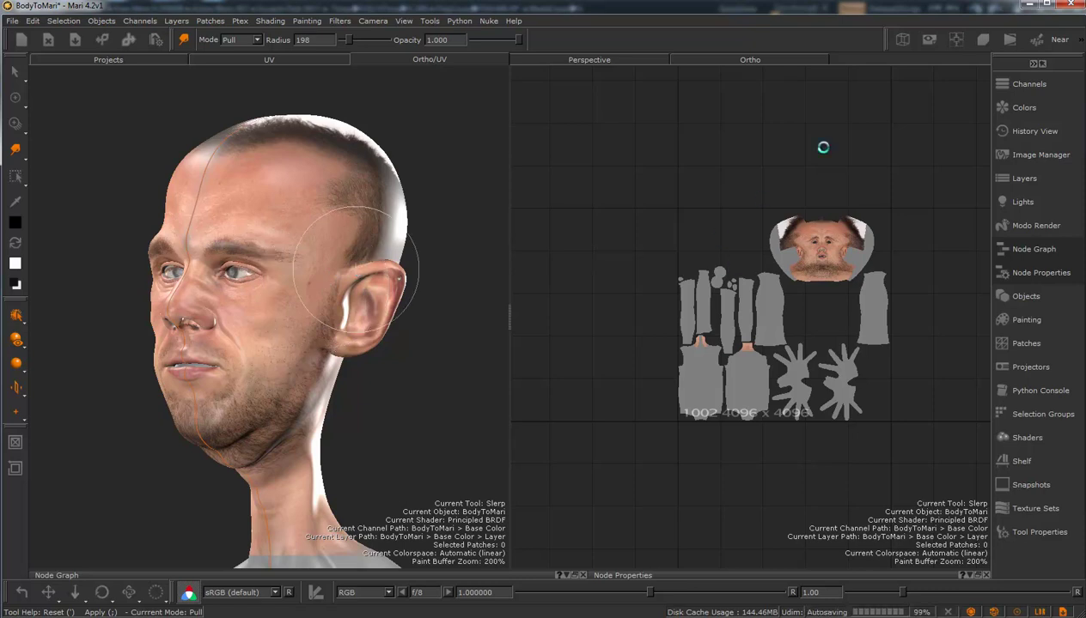
Step: Check the painted face in the UV layout and add another paint layer above Layer in Base Color
{"action": "scroll", "coordinate": [750, 305], "scroll_direction": "up", "scroll_amount": 3}
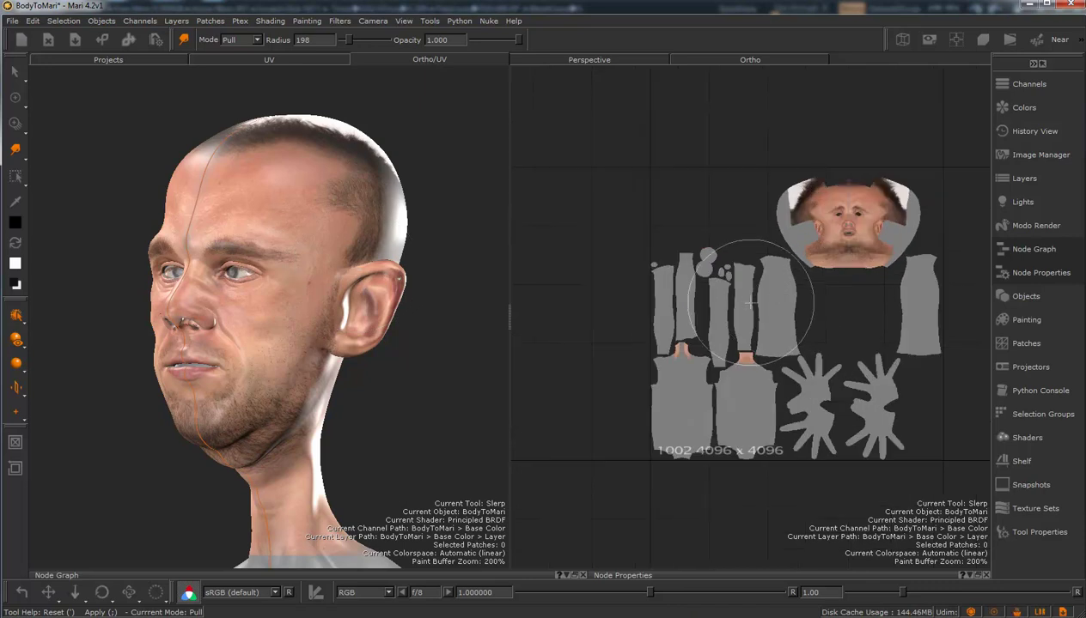
{"action": "right_click_drag", "start_coordinate": [752, 303], "coordinate": [784, 303], "text": "alt"}
{"action": "middle_click_drag", "start_coordinate": [795, 282], "coordinate": [732, 306], "text": "alt"}
{"action": "right_click_drag", "start_coordinate": [785, 272], "coordinate": [803, 259], "text": "alt"}
{"action": "middle_click_drag", "start_coordinate": [799, 258], "coordinate": [788, 273], "text": "alt"}
{"action": "left_click", "coordinate": [1013, 178]}
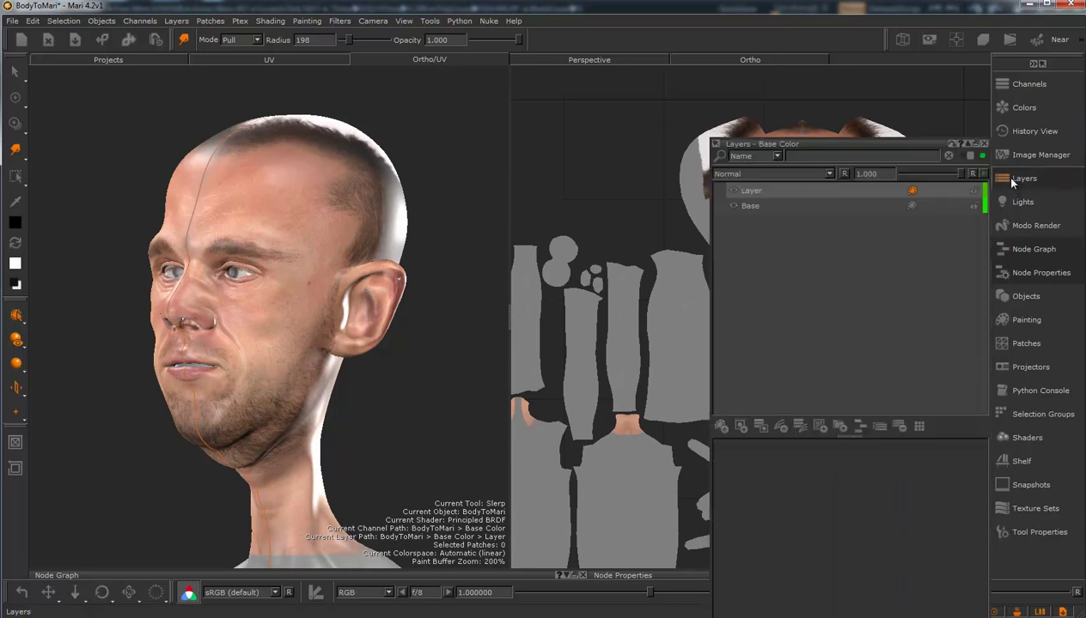
{"action": "left_click", "coordinate": [722, 430]}
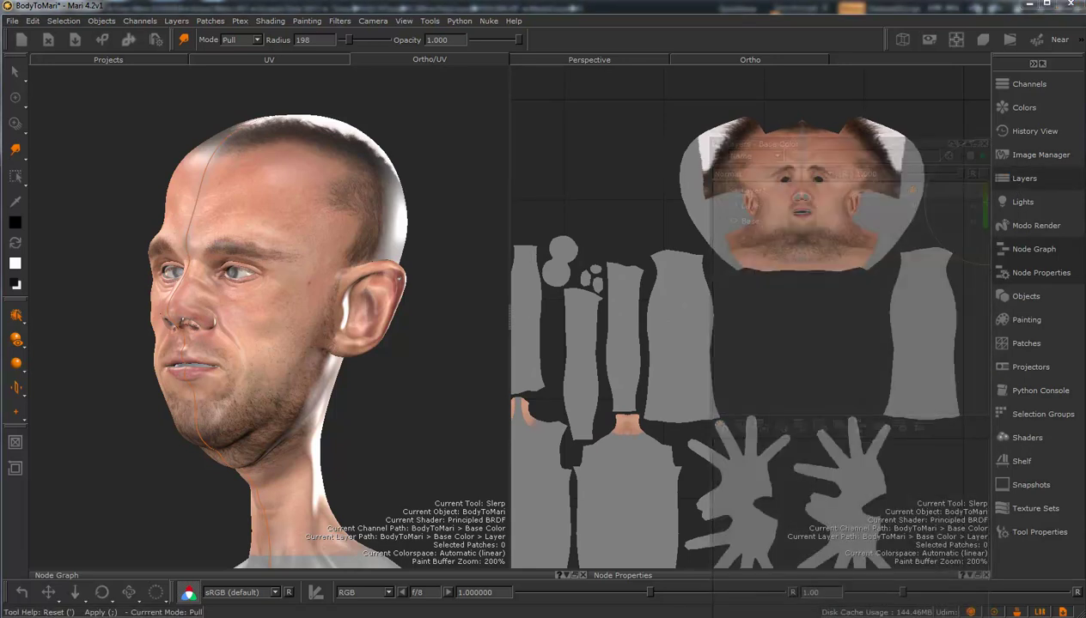
Step: Turn the head to a rear three-quarter view and load Jan_0208.JPG into the Paint Through tool over it
{"action": "left_click_drag", "start_coordinate": [373, 412], "coordinate": [237, 404], "text": "alt"}
{"action": "left_click_drag", "start_coordinate": [291, 359], "coordinate": [316, 330], "text": "alt"}
{"action": "left_click", "coordinate": [1013, 153]}
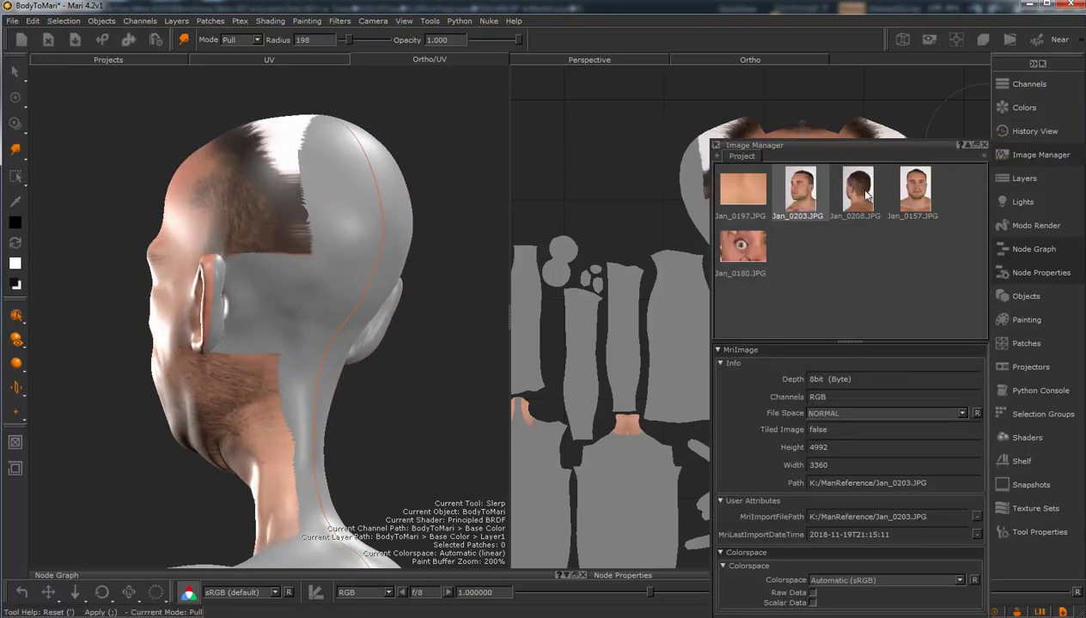
{"action": "key", "text": "u"}
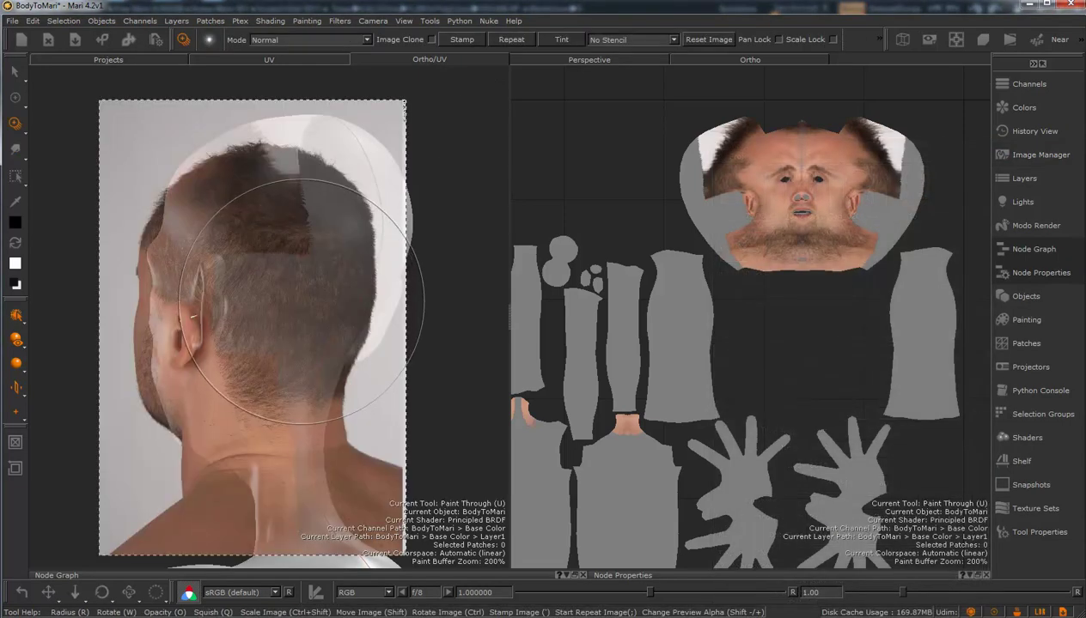
Step: Fit the tilted rear photo to the back of the head, paint it through onto Layer1, and hide Layer
{"action": "mouse_move", "coordinate": [291, 303]}
{"action": "left_mouse_down", "text": "alt"}
{"action": "mouse_move", "coordinate": [315, 286]}
{"action": "mouse_move", "coordinate": [271, 314]}
{"action": "mouse_move", "coordinate": [315, 310]}
{"action": "mouse_move", "coordinate": [305, 296]}
{"action": "mouse_move", "coordinate": [375, 294]}
{"action": "mouse_move", "coordinate": [314, 294]}
{"action": "mouse_move", "coordinate": [265, 409]}
{"action": "mouse_move", "coordinate": [267, 506]}
{"action": "mouse_move", "coordinate": [296, 257]}
{"action": "mouse_move", "coordinate": [275, 177]}
{"action": "mouse_move", "coordinate": [297, 223]}
{"action": "left_mouse_up", "text": "alt"}
{"action": "mouse_move", "coordinate": [255, 290]}
{"action": "left_mouse_down"}
{"action": "mouse_move", "coordinate": [286, 194]}
{"action": "mouse_move", "coordinate": [294, 350]}
{"action": "mouse_move", "coordinate": [310, 408]}
{"action": "left_mouse_up"}
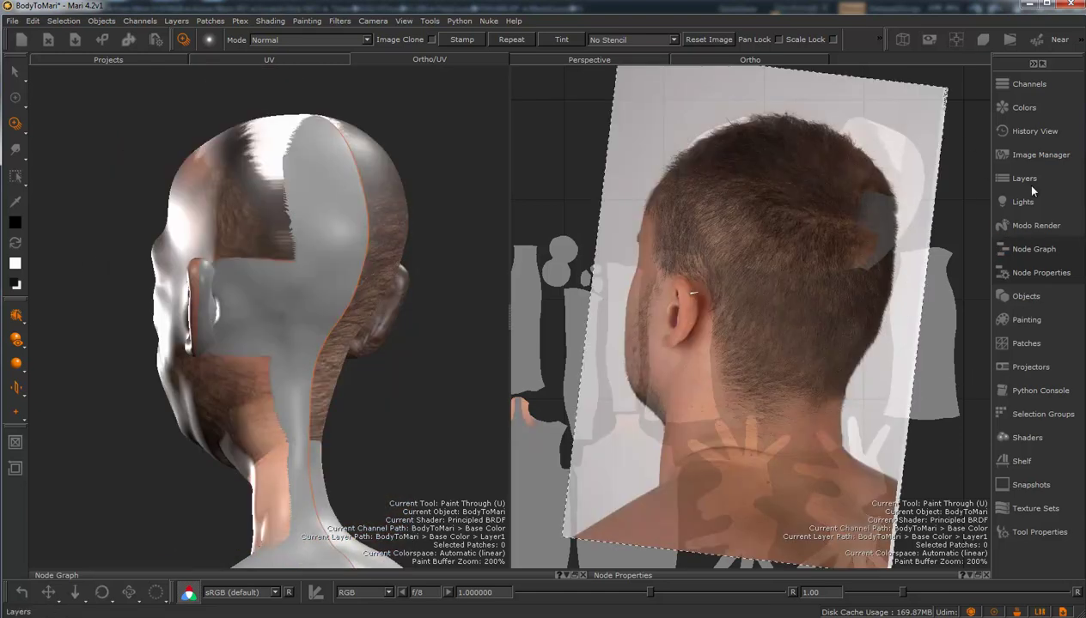
{"action": "left_click", "coordinate": [1018, 179]}
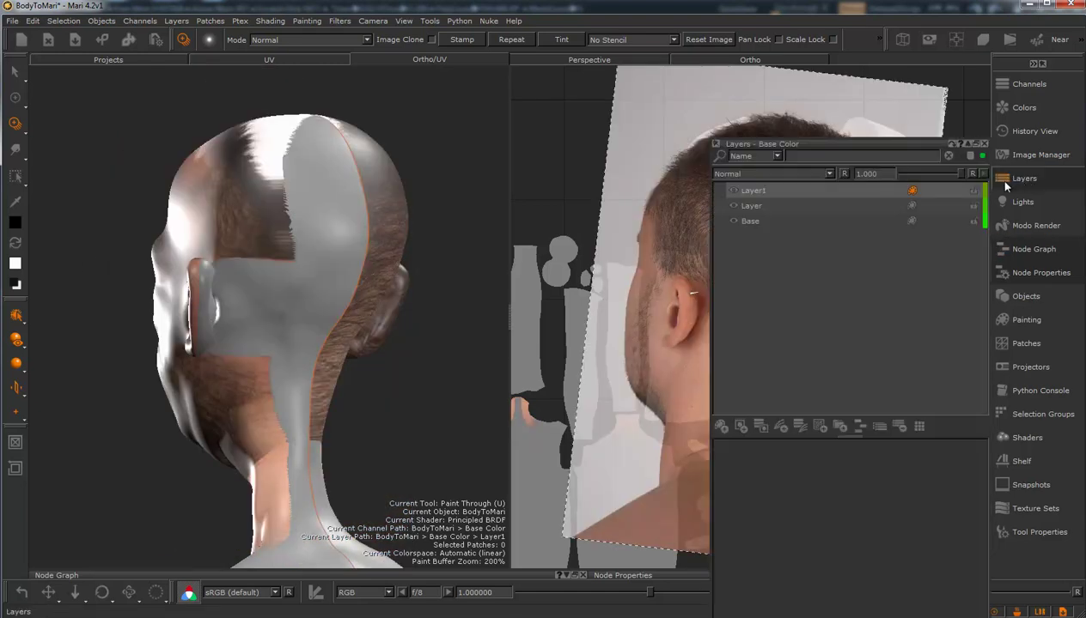
{"action": "left_click", "coordinate": [733, 206]}
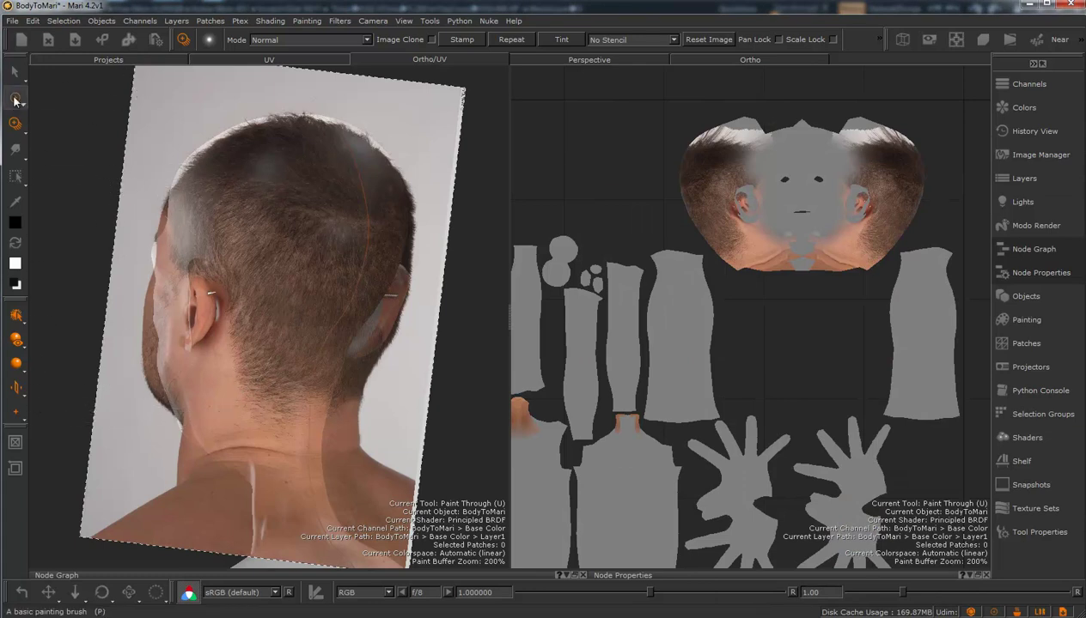
Step: Erase the unwanted projected paint around the face, forehead and throat with the Paint Buffer Eraser
{"action": "left_click", "coordinate": [15, 101]}
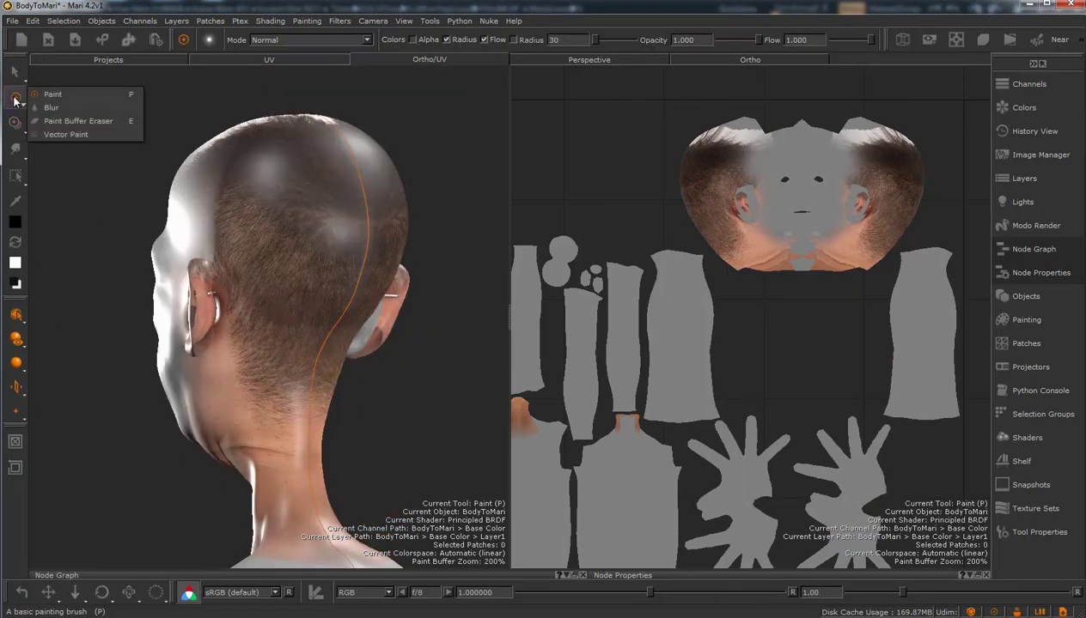
{"action": "left_click", "coordinate": [59, 119]}
{"action": "key", "text": "e"}
{"action": "left_click_drag", "start_coordinate": [190, 190], "coordinate": [217, 127]}
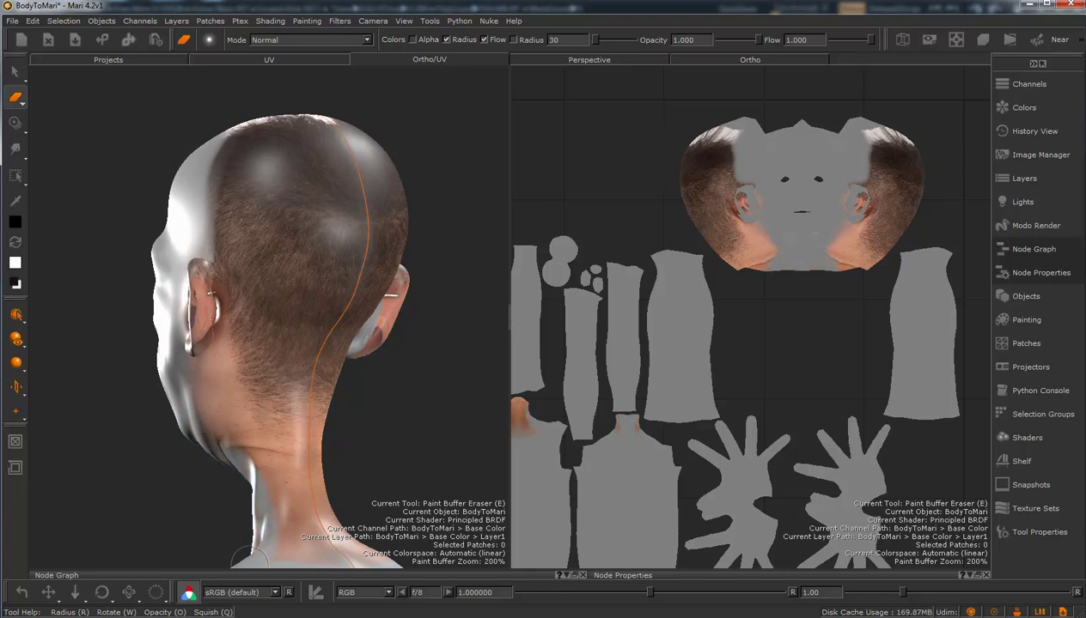
Step: Switch the display to flat lighting and use Slerp in Pull mode to fit the projected neck, jaw and ear texture to the model
{"action": "left_click", "coordinate": [14, 149]}
{"action": "mouse_move", "coordinate": [261, 457]}
{"action": "left_mouse_down"}
{"action": "mouse_move", "coordinate": [265, 474]}
{"action": "mouse_move", "coordinate": [242, 465]}
{"action": "left_mouse_up"}
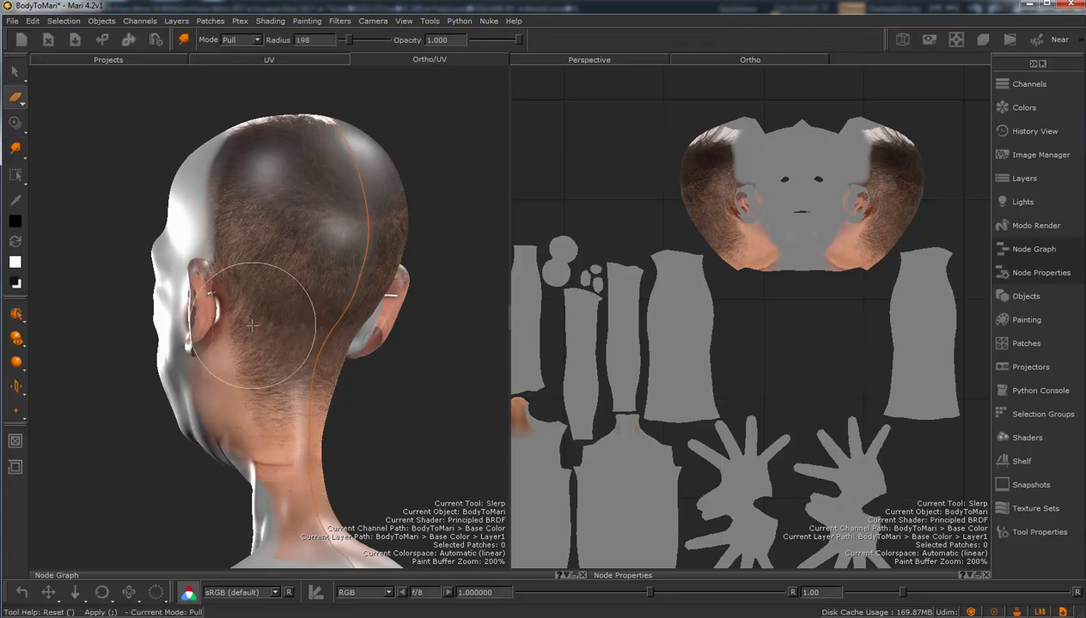
{"action": "mouse_move", "coordinate": [207, 277]}
{"action": "left_mouse_down"}
{"action": "mouse_move", "coordinate": [197, 268]}
{"action": "mouse_move", "coordinate": [205, 260]}
{"action": "left_mouse_up"}
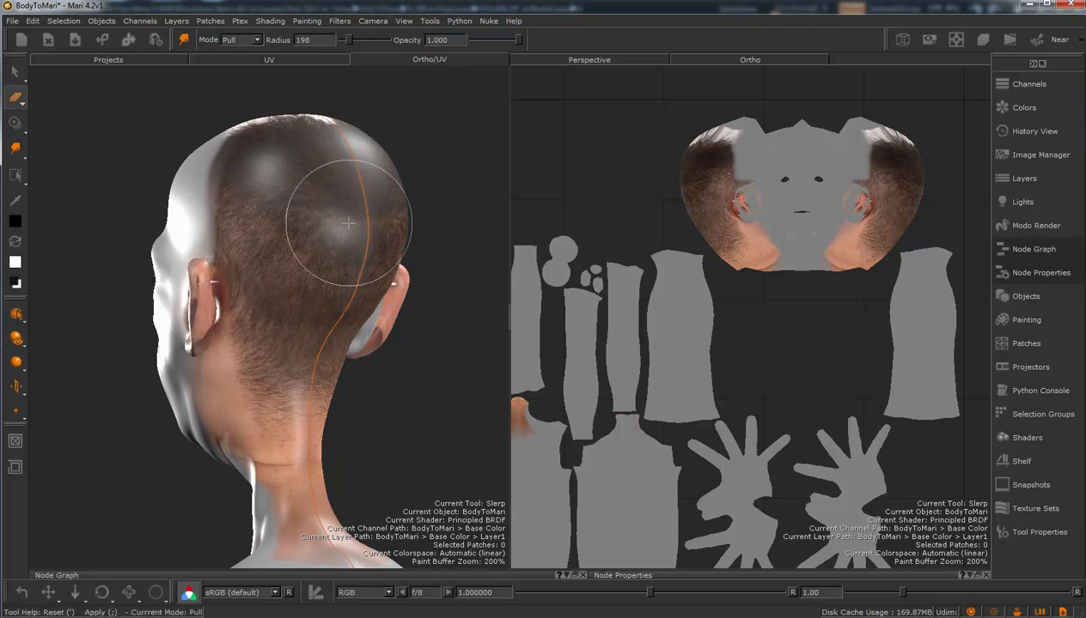
{"action": "left_click", "coordinate": [18, 367]}
{"action": "left_click", "coordinate": [48, 363]}
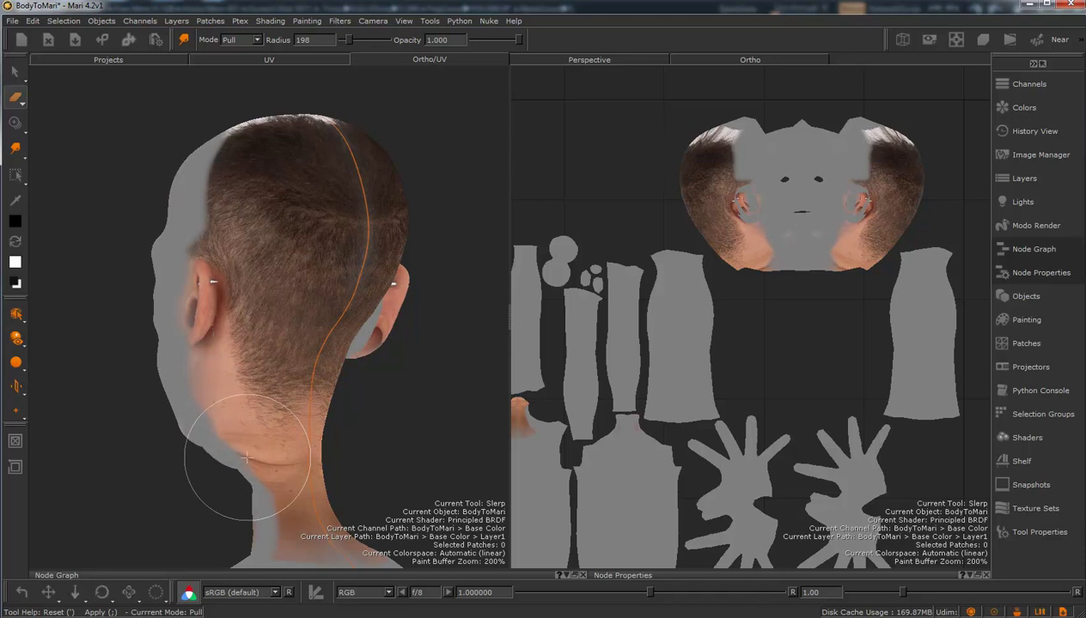
{"action": "left_click_drag", "start_coordinate": [245, 453], "coordinate": [257, 474]}
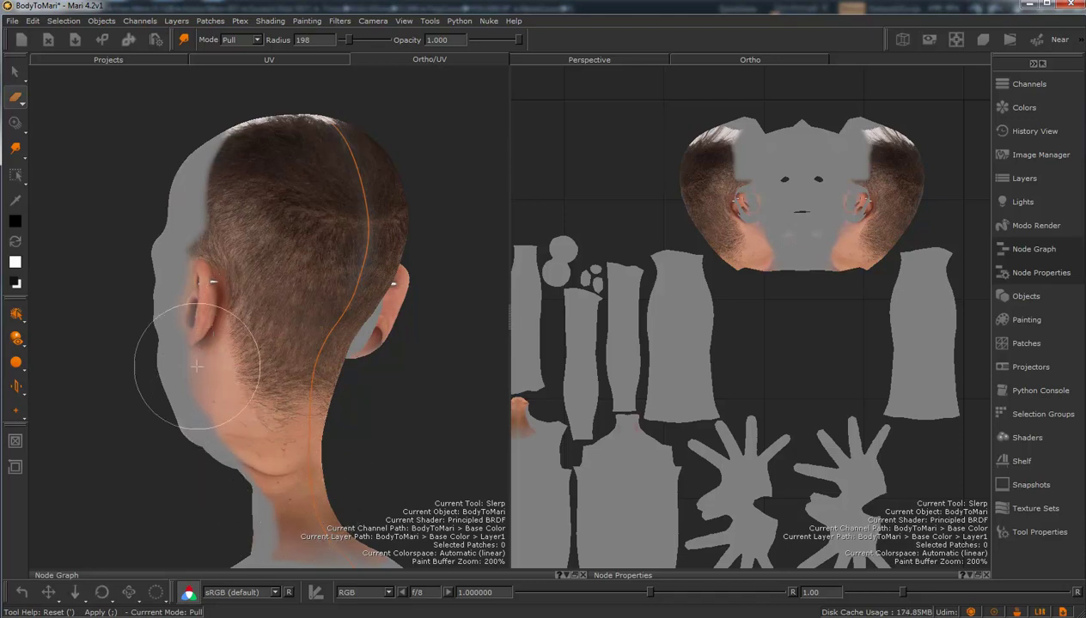
{"action": "mouse_move", "coordinate": [193, 363]}
{"action": "left_mouse_down"}
{"action": "mouse_move", "coordinate": [204, 330]}
{"action": "mouse_move", "coordinate": [184, 286]}
{"action": "left_mouse_up"}
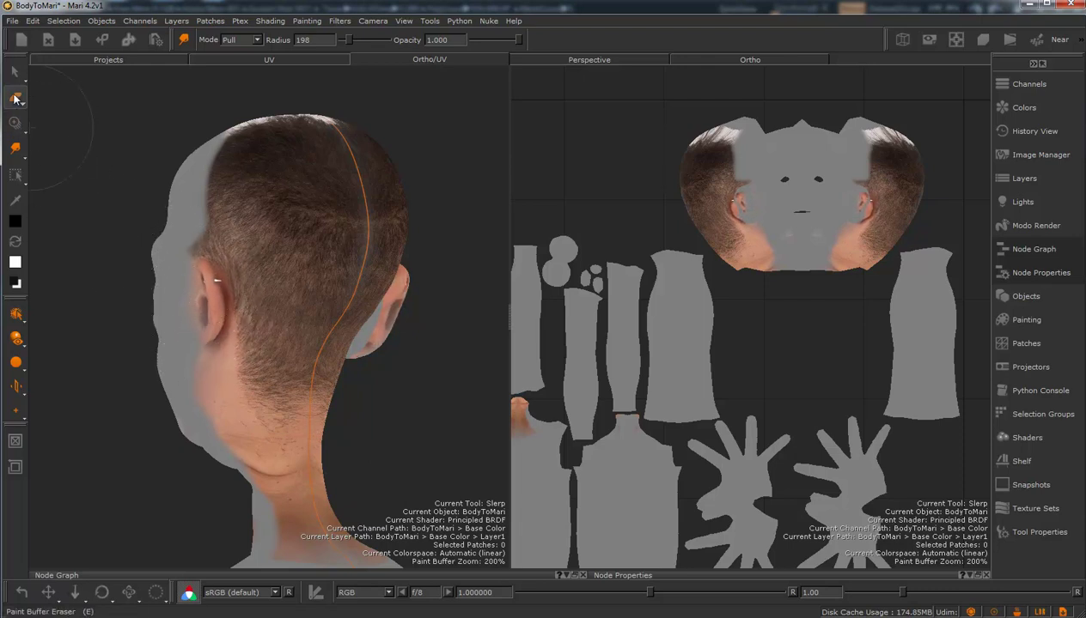
Step: Erase the projected paint from the inner part of the ear with the Paint Buffer Eraser
{"action": "left_click", "coordinate": [14, 99]}
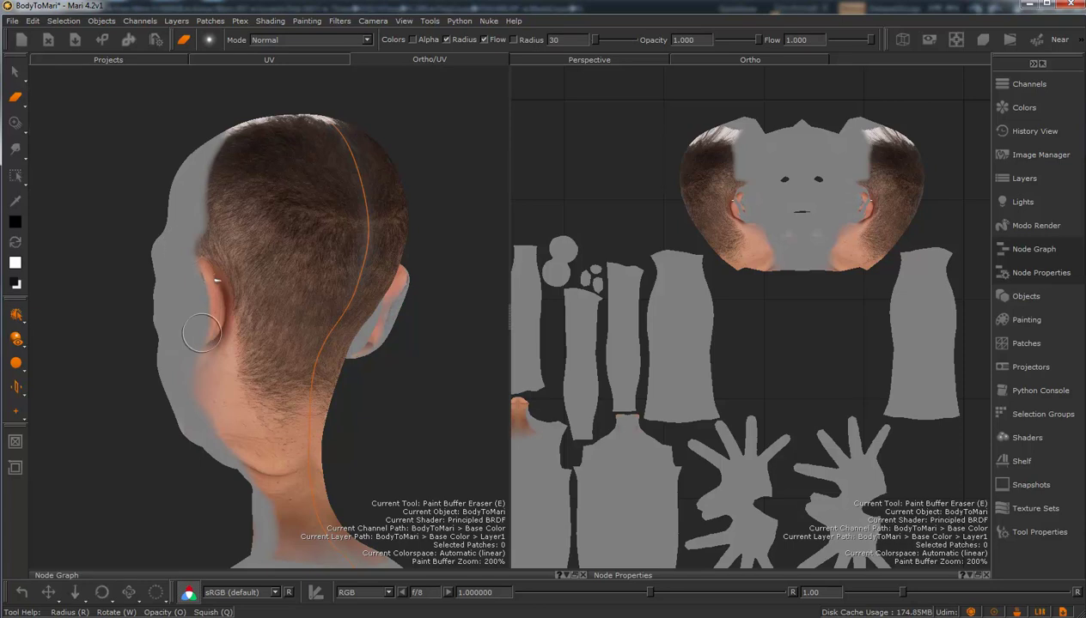
{"action": "key", "text": "BackSpace"}
{"action": "key", "text": "ctrl+z"}
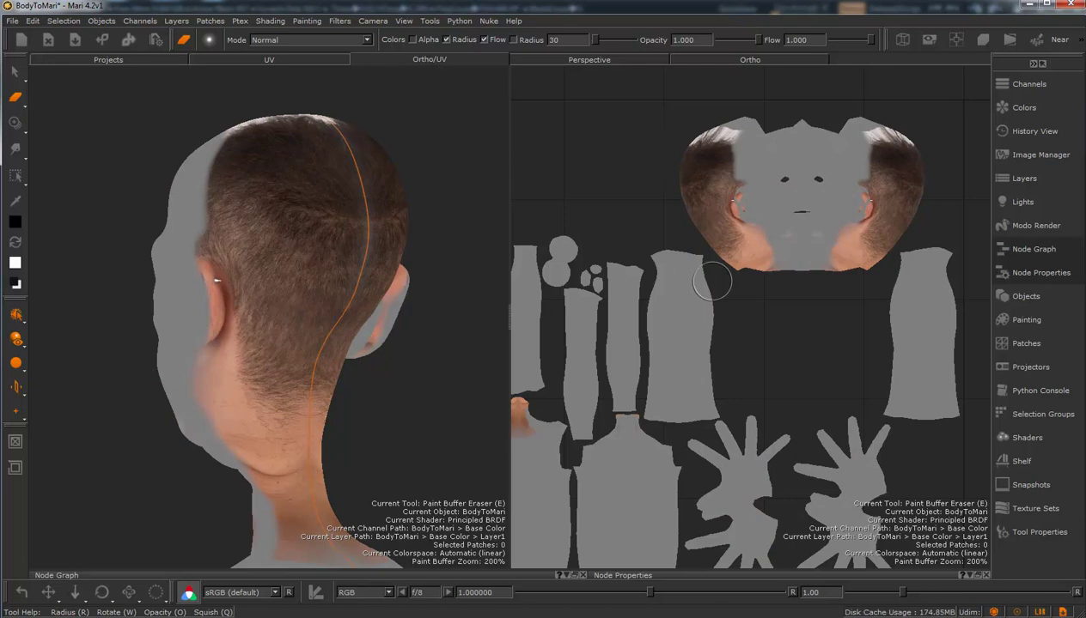
Step: Set the Paint tool to Clear mode and remove the stray paint around the chin and inner ears in the UV layout
{"action": "right_click_drag", "start_coordinate": [687, 286], "coordinate": [783, 247], "text": "alt"}
{"action": "middle_click_drag", "start_coordinate": [784, 238], "coordinate": [700, 421], "text": "alt"}
{"action": "mouse_move", "coordinate": [703, 395]}
{"action": "right_mouse_down", "text": "alt"}
{"action": "mouse_move", "coordinate": [711, 378]}
{"action": "mouse_move", "coordinate": [746, 380]}
{"action": "mouse_move", "coordinate": [748, 357]}
{"action": "right_mouse_up", "text": "alt"}
{"action": "middle_click_drag", "start_coordinate": [745, 342], "coordinate": [736, 328], "text": "alt"}
{"action": "middle_click_drag", "start_coordinate": [831, 300], "coordinate": [806, 307]}
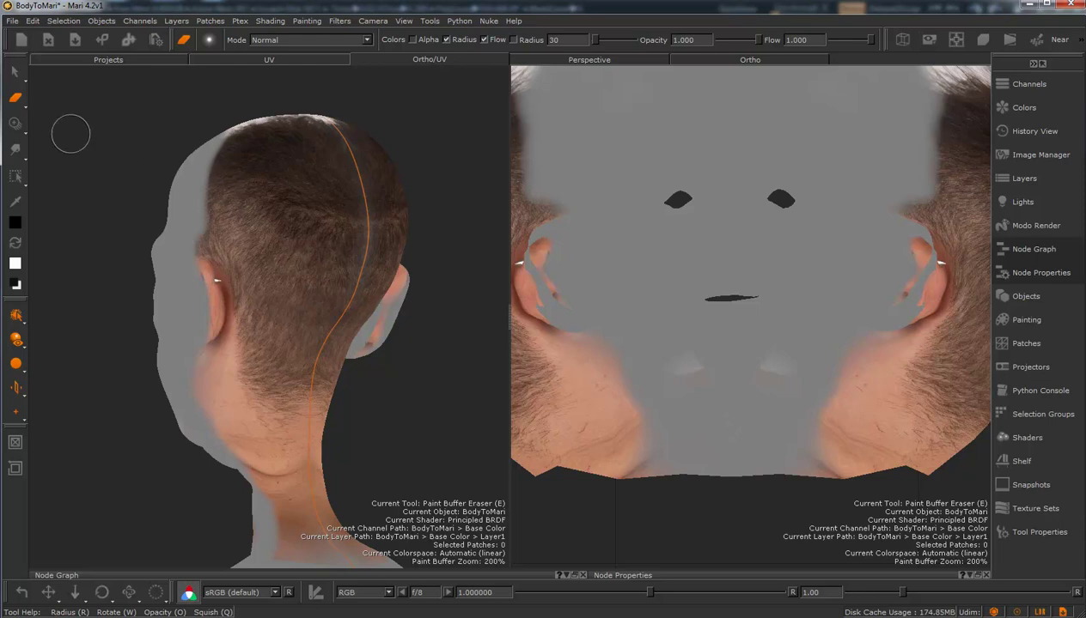
{"action": "mouse_move", "coordinate": [15, 97]}
{"action": "left_mouse_down"}
{"action": "mouse_move", "coordinate": [46, 110]}
{"action": "mouse_move", "coordinate": [92, 80]}
{"action": "left_mouse_up"}
{"action": "key", "text": "p"}
{"action": "left_click", "coordinate": [284, 40]}
{"action": "left_click", "coordinate": [291, 53]}
{"action": "scroll", "coordinate": [257, 40], "scroll_direction": "down", "scroll_amount": 1}
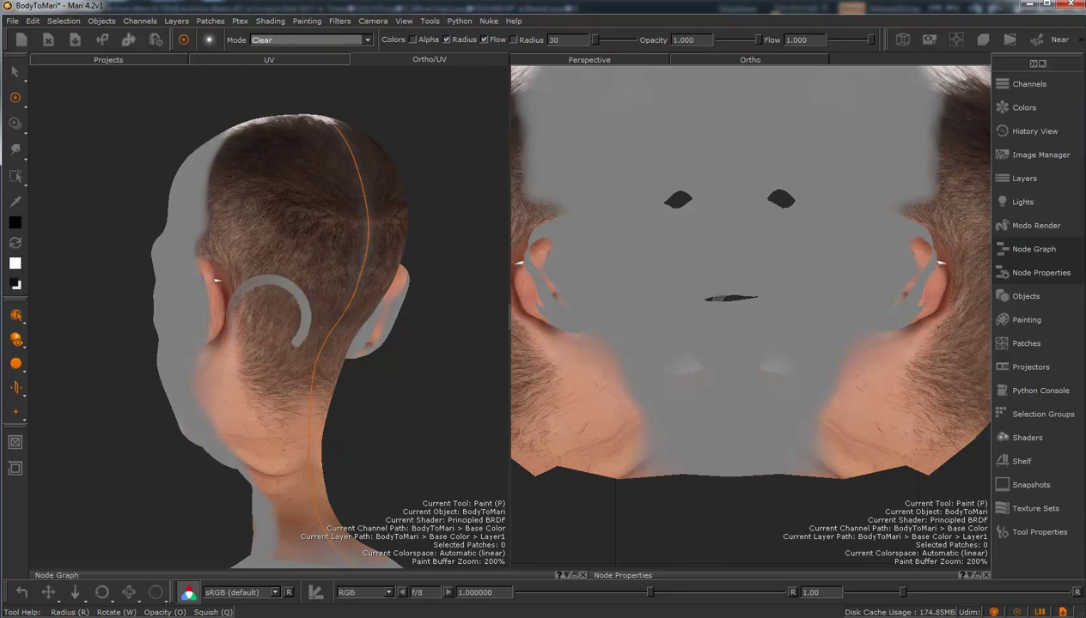
{"action": "key", "text": "ctrl+z"}
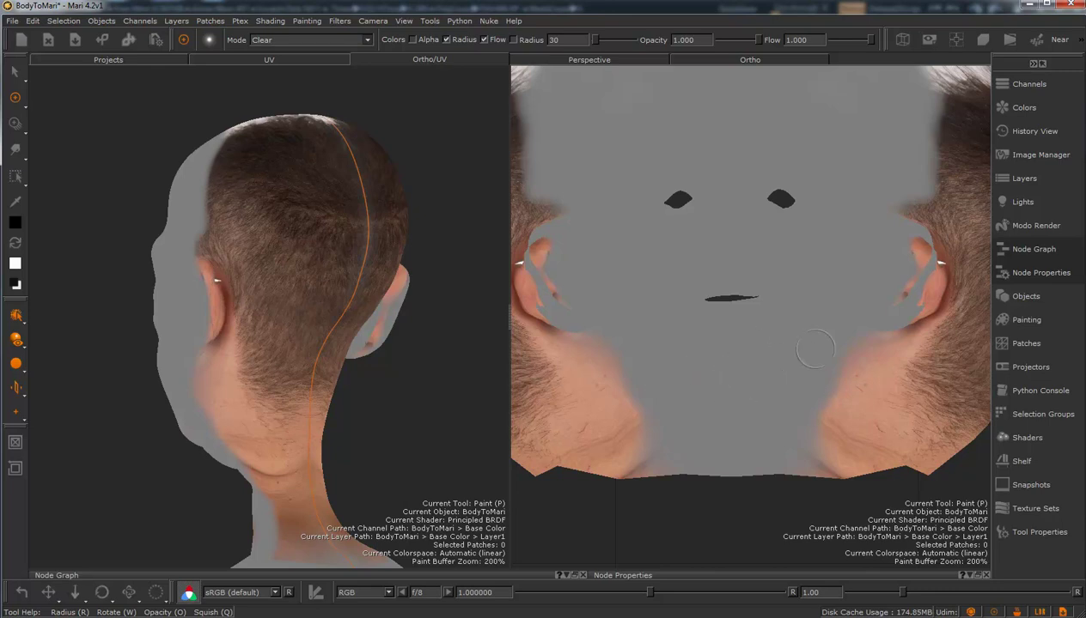
{"action": "key", "text": "b"}
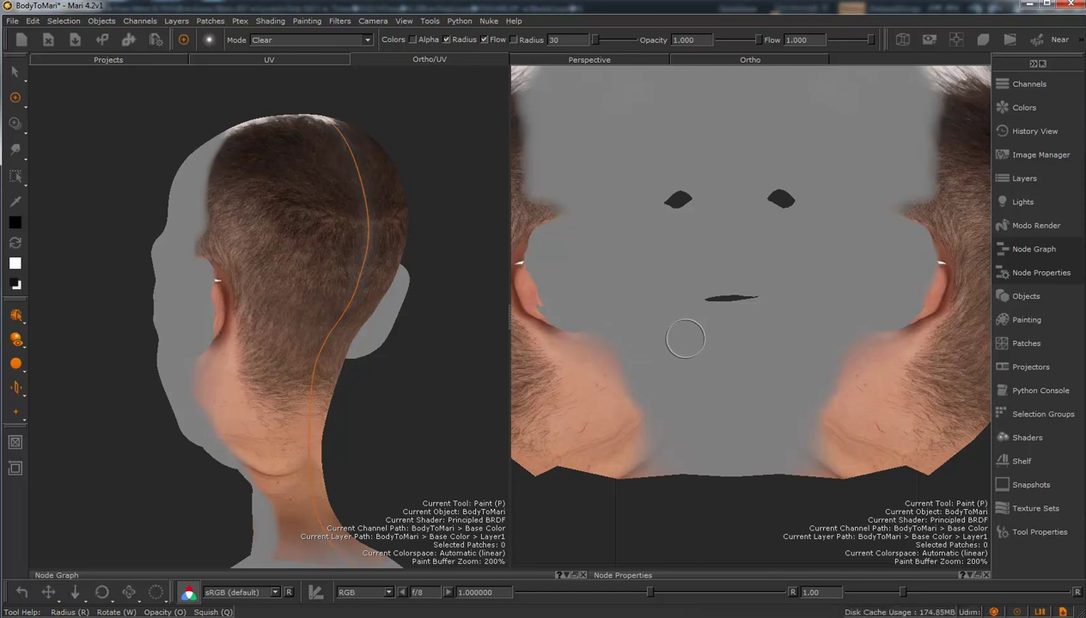
Step: Clear the white photo background above the hair on the left half of the head's UV shell
{"action": "left_click_drag", "start_coordinate": [341, 345], "coordinate": [417, 405], "text": "alt"}
{"action": "mouse_move", "coordinate": [704, 272]}
{"action": "middle_mouse_down", "text": "alt"}
{"action": "mouse_move", "coordinate": [785, 310]}
{"action": "mouse_move", "coordinate": [770, 390]}
{"action": "mouse_move", "coordinate": [671, 225]}
{"action": "mouse_move", "coordinate": [691, 272]}
{"action": "middle_mouse_up", "text": "alt"}
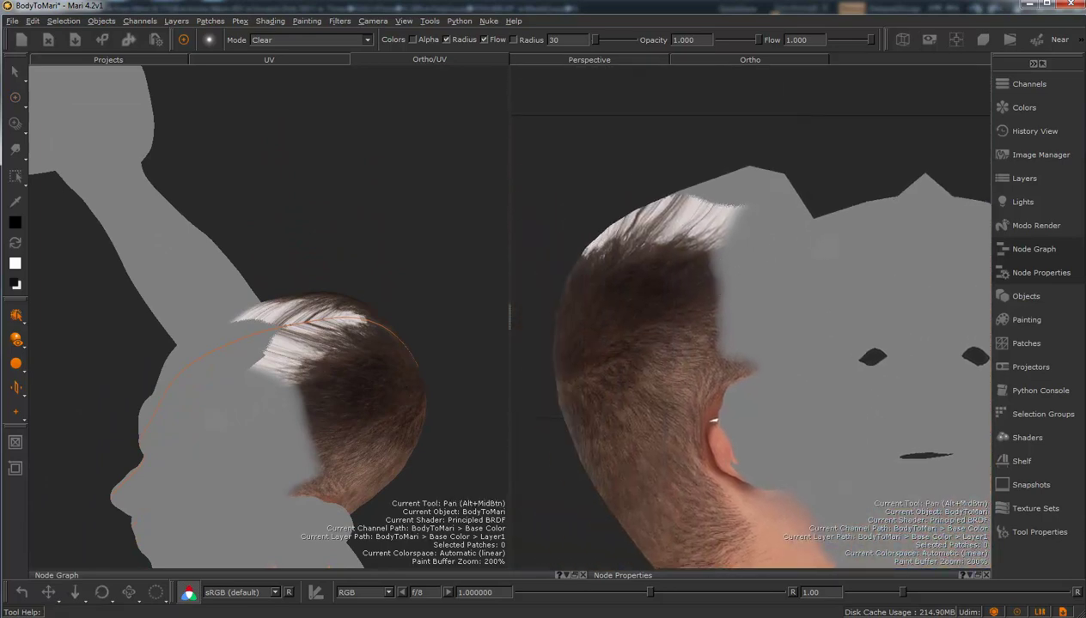
{"action": "key", "text": "p"}
{"action": "mouse_move", "coordinate": [730, 227]}
{"action": "left_mouse_down"}
{"action": "mouse_move", "coordinate": [704, 240]}
{"action": "mouse_move", "coordinate": [581, 230]}
{"action": "mouse_move", "coordinate": [678, 206]}
{"action": "mouse_move", "coordinate": [742, 208]}
{"action": "mouse_move", "coordinate": [679, 222]}
{"action": "mouse_move", "coordinate": [754, 229]}
{"action": "left_mouse_up"}
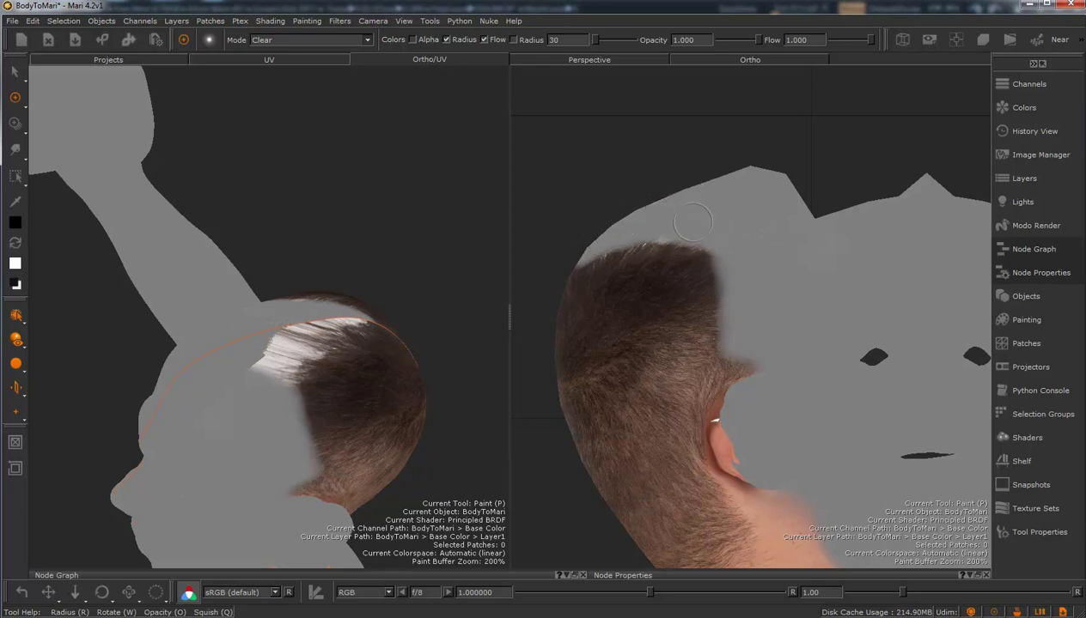
{"action": "mouse_move", "coordinate": [718, 247]}
{"action": "left_mouse_down"}
{"action": "mouse_move", "coordinate": [661, 242]}
{"action": "mouse_move", "coordinate": [581, 257]}
{"action": "left_mouse_up"}
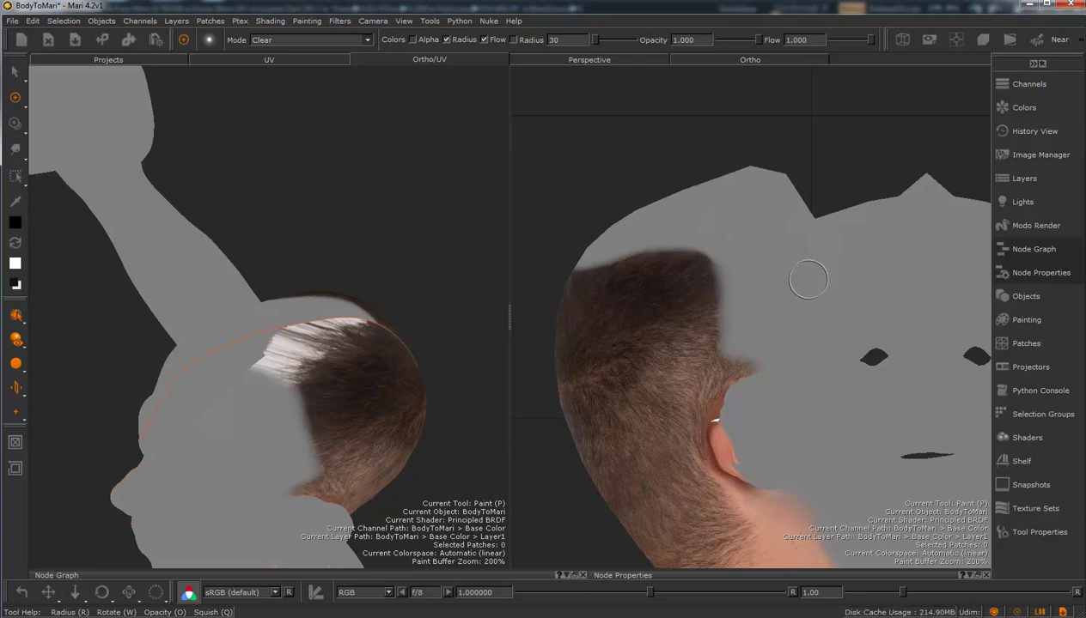
Step: Clear the white photo background above the hair on the right half of the head's UV shell
{"action": "mouse_move", "coordinate": [849, 268]}
{"action": "left_mouse_down", "text": "alt"}
{"action": "mouse_move", "coordinate": [707, 269]}
{"action": "mouse_move", "coordinate": [823, 238]}
{"action": "mouse_move", "coordinate": [835, 215]}
{"action": "mouse_move", "coordinate": [904, 186]}
{"action": "left_mouse_up", "text": "alt"}
{"action": "mouse_move", "coordinate": [843, 213]}
{"action": "left_mouse_down"}
{"action": "mouse_move", "coordinate": [838, 225]}
{"action": "mouse_move", "coordinate": [855, 232]}
{"action": "mouse_move", "coordinate": [910, 215]}
{"action": "left_mouse_up"}
{"action": "mouse_move", "coordinate": [845, 236]}
{"action": "middle_mouse_down", "text": "alt"}
{"action": "mouse_move", "coordinate": [732, 242]}
{"action": "mouse_move", "coordinate": [776, 238]}
{"action": "mouse_move", "coordinate": [797, 252]}
{"action": "middle_mouse_up", "text": "alt"}
{"action": "mouse_move", "coordinate": [783, 248]}
{"action": "left_mouse_down"}
{"action": "mouse_move", "coordinate": [793, 233]}
{"action": "mouse_move", "coordinate": [773, 261]}
{"action": "mouse_move", "coordinate": [893, 251]}
{"action": "mouse_move", "coordinate": [925, 273]}
{"action": "mouse_move", "coordinate": [878, 228]}
{"action": "left_mouse_up"}
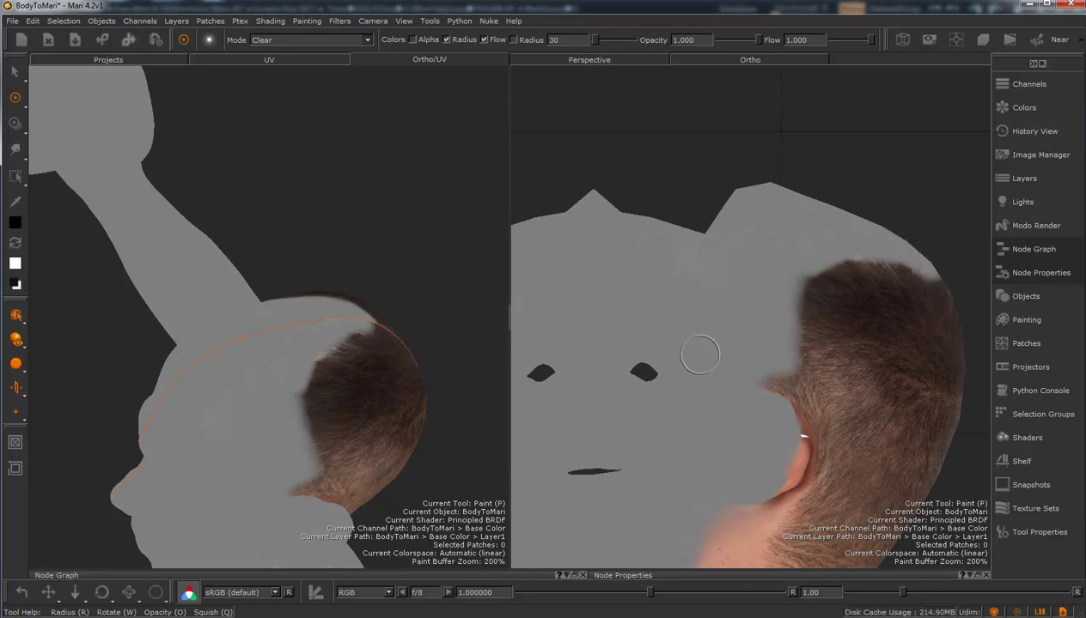
Step: Show Layer again and check from the front how the face texture blends with the new hair and neck paint
{"action": "left_click", "coordinate": [1013, 177]}
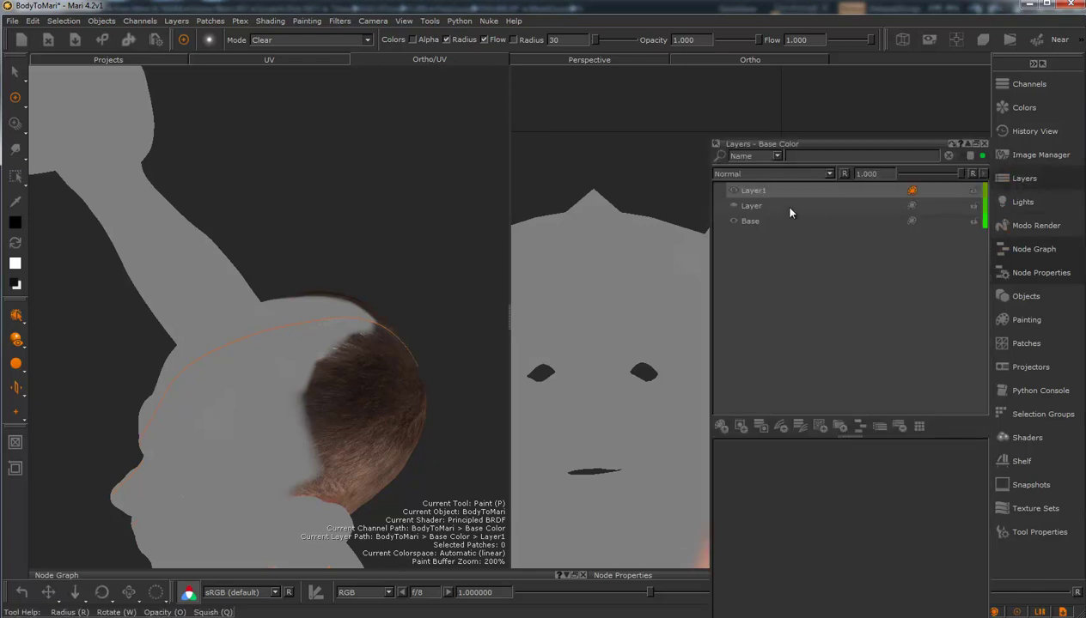
{"action": "left_click", "coordinate": [734, 207]}
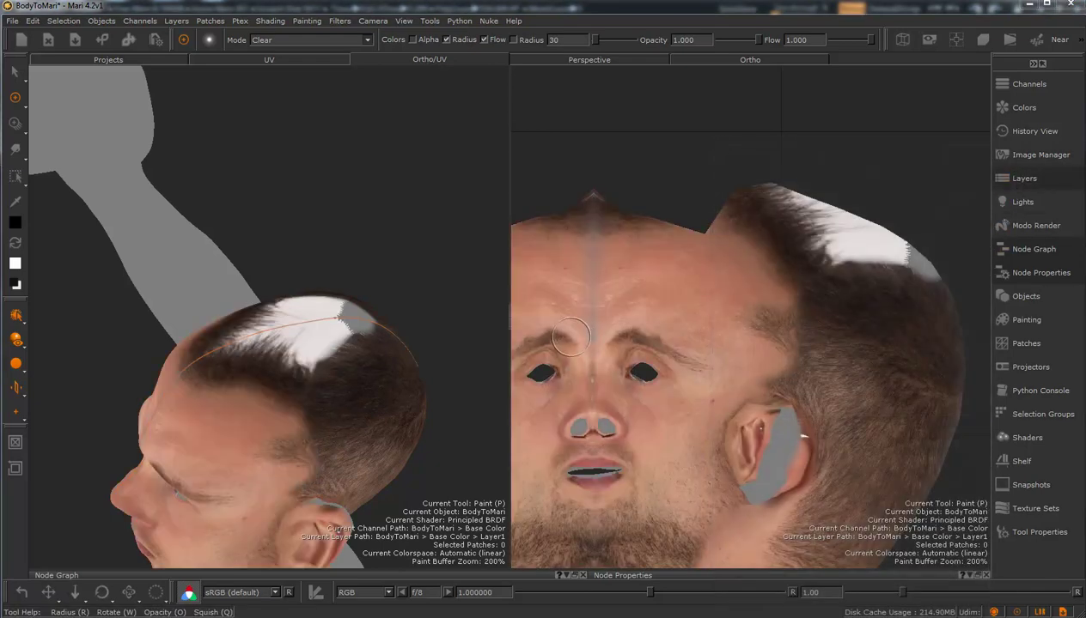
{"action": "mouse_move", "coordinate": [394, 340]}
{"action": "left_mouse_down"}
{"action": "mouse_move", "coordinate": [388, 359]}
{"action": "mouse_move", "coordinate": [361, 345]}
{"action": "mouse_move", "coordinate": [526, 335]}
{"action": "mouse_move", "coordinate": [322, 339]}
{"action": "mouse_move", "coordinate": [331, 406]}
{"action": "left_mouse_up"}
{"action": "key", "text": "p"}
{"action": "middle_click_drag", "start_coordinate": [646, 410], "coordinate": [716, 230], "text": "alt"}
{"action": "left_click_drag", "start_coordinate": [343, 456], "coordinate": [456, 443], "text": "alt"}
{"action": "middle_click_drag", "start_coordinate": [372, 387], "coordinate": [379, 418], "text": "alt"}
{"action": "left_click_drag", "start_coordinate": [380, 418], "coordinate": [406, 417], "text": "alt"}
Step: Add a new paint layer above Layer1 in Base Color and frame the head straight from the front
{"action": "left_click", "coordinate": [1019, 181]}
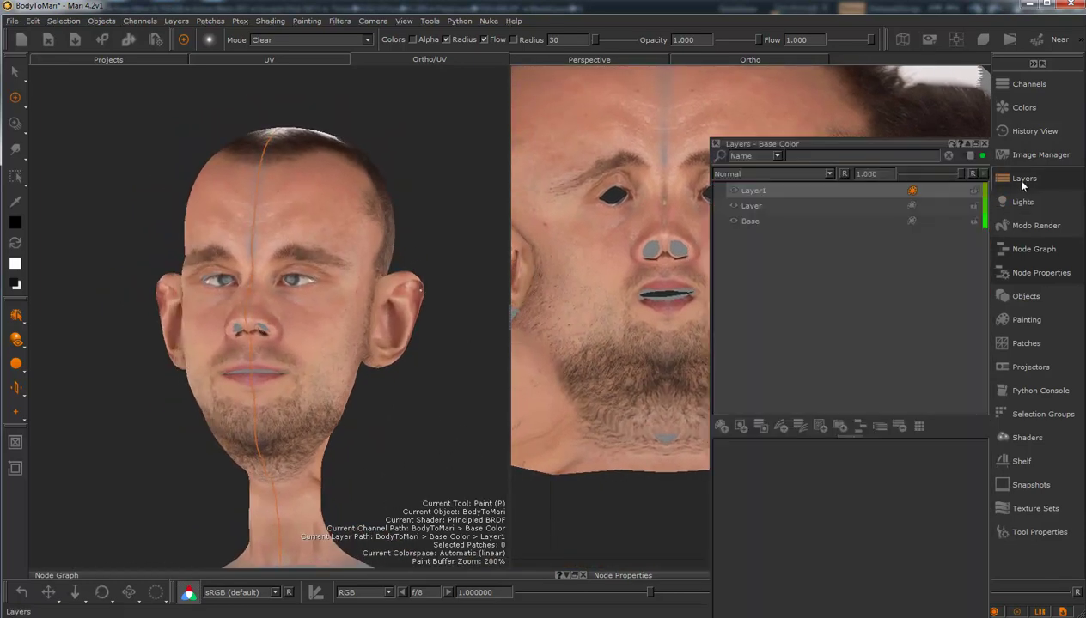
{"action": "left_click", "coordinate": [721, 426]}
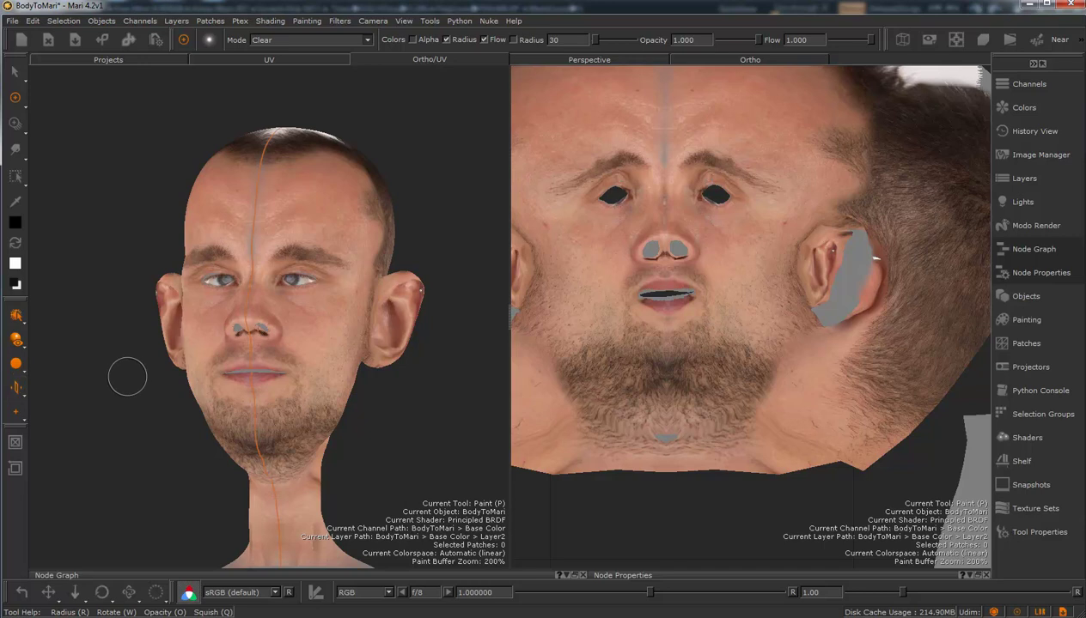
{"action": "key", "text": "a"}
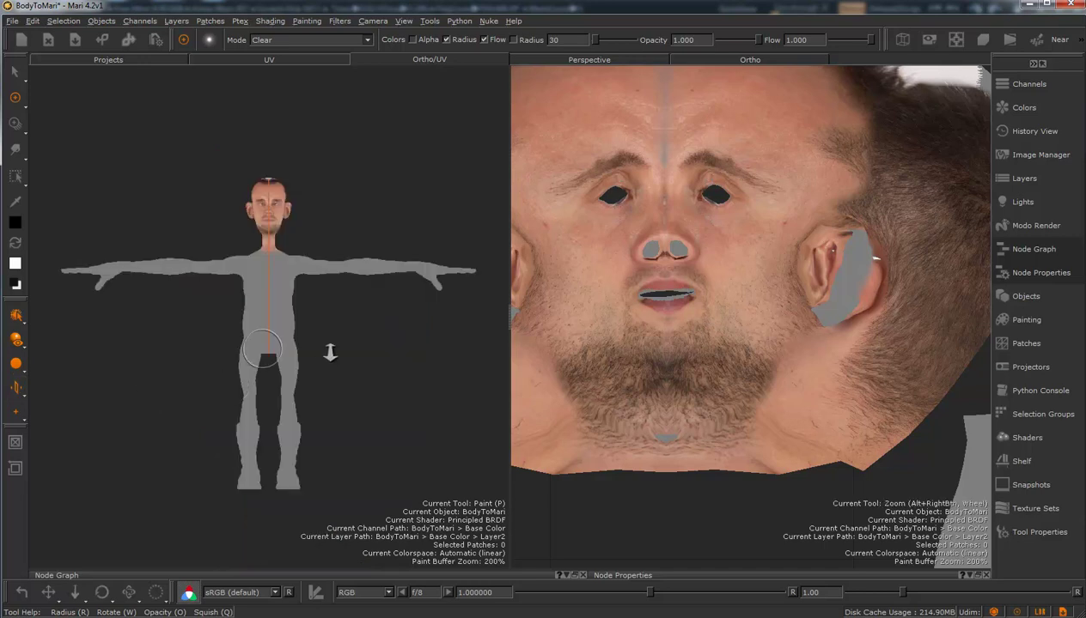
{"action": "right_click_drag", "start_coordinate": [335, 354], "coordinate": [445, 362], "text": "alt"}
{"action": "middle_click_drag", "start_coordinate": [353, 197], "coordinate": [352, 388], "text": "alt"}
{"action": "middle_click_drag", "start_coordinate": [380, 247], "coordinate": [381, 363], "text": "alt"}
{"action": "mouse_move", "coordinate": [380, 212]}
{"action": "middle_mouse_down", "text": "alt"}
{"action": "mouse_move", "coordinate": [393, 303]}
{"action": "mouse_move", "coordinate": [380, 356]}
{"action": "middle_mouse_up", "text": "alt"}
{"action": "right_click_drag", "start_coordinate": [379, 357], "coordinate": [420, 340], "text": "alt"}
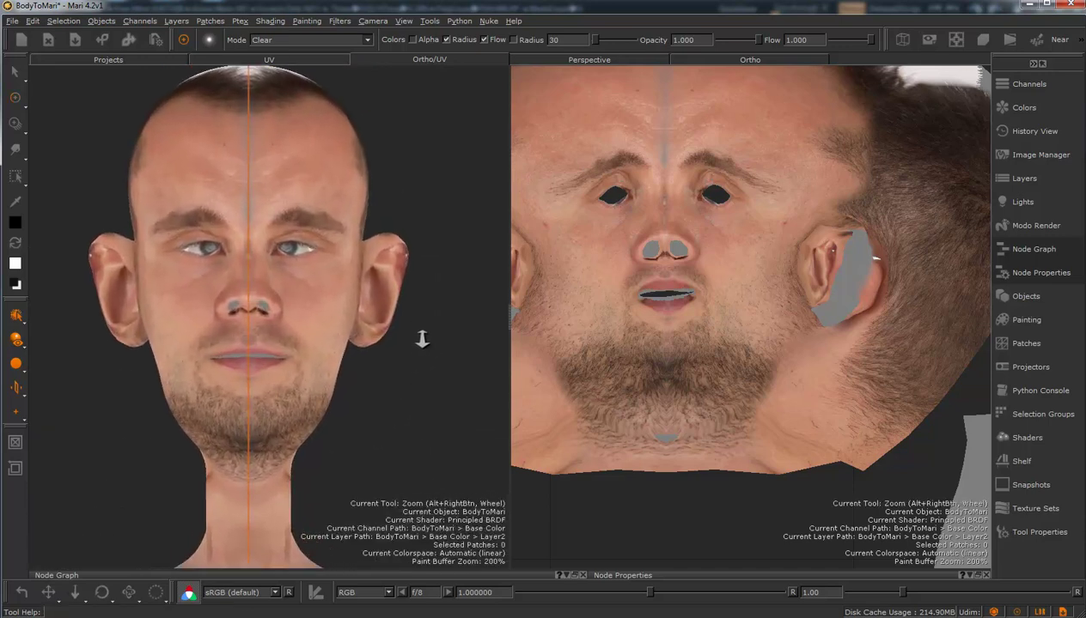
Step: Turn off mirrored painting and centre the whole head in the front view
{"action": "left_click", "coordinate": [17, 388]}
{"action": "left_click", "coordinate": [60, 388]}
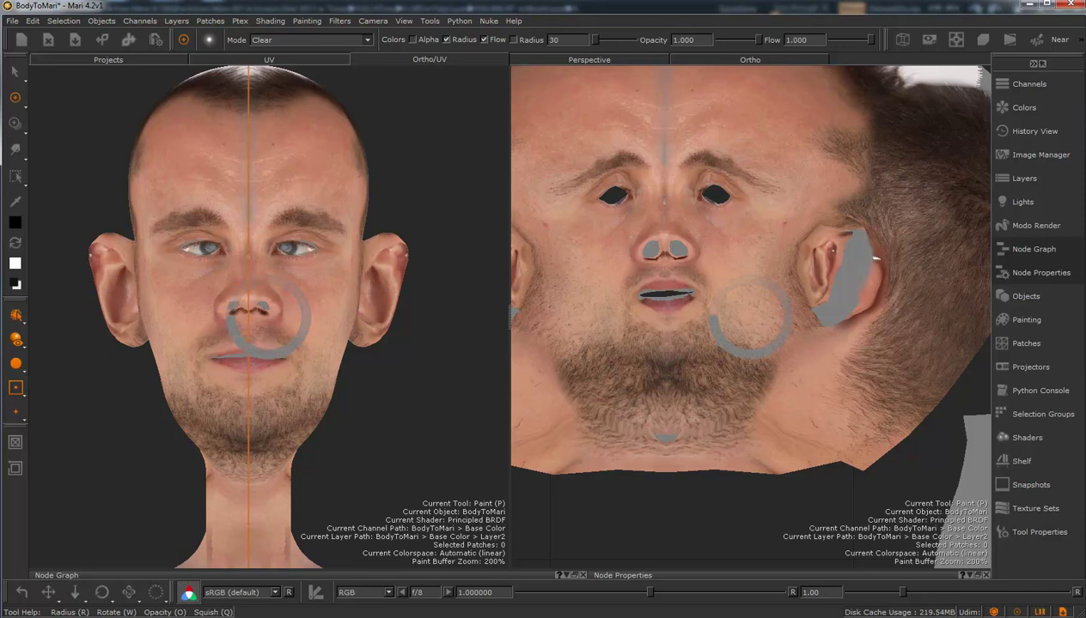
{"action": "middle_click_drag", "start_coordinate": [249, 257], "coordinate": [286, 310], "text": "alt"}
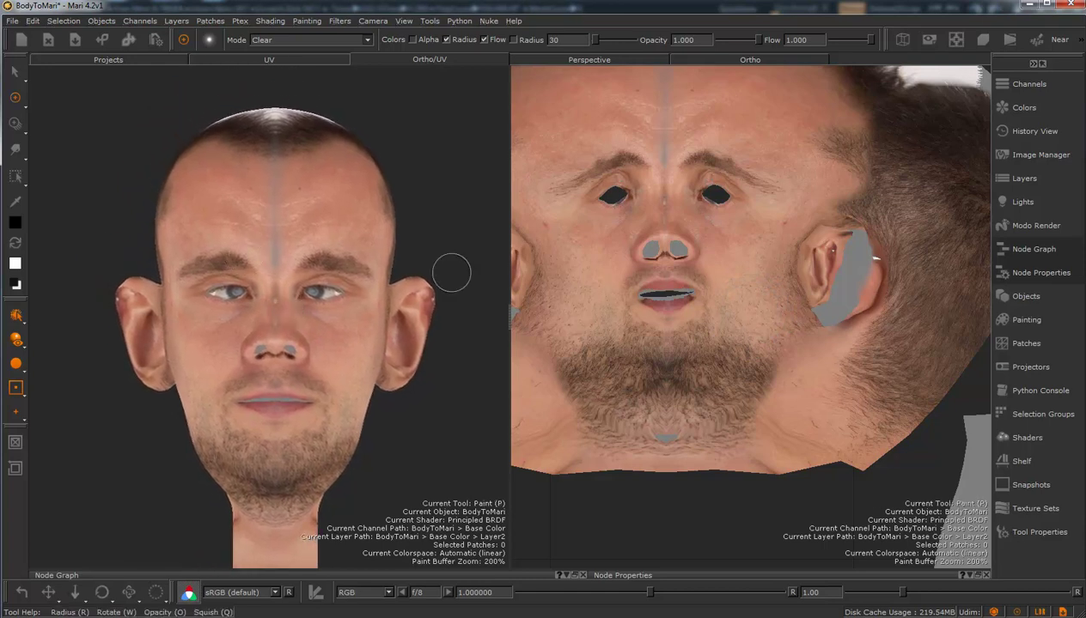
Step: Load Jan_0157.JPG into the Paint Through tool over the head and reset the image's placement
{"action": "left_click", "coordinate": [1018, 155]}
{"action": "left_click", "coordinate": [910, 196]}
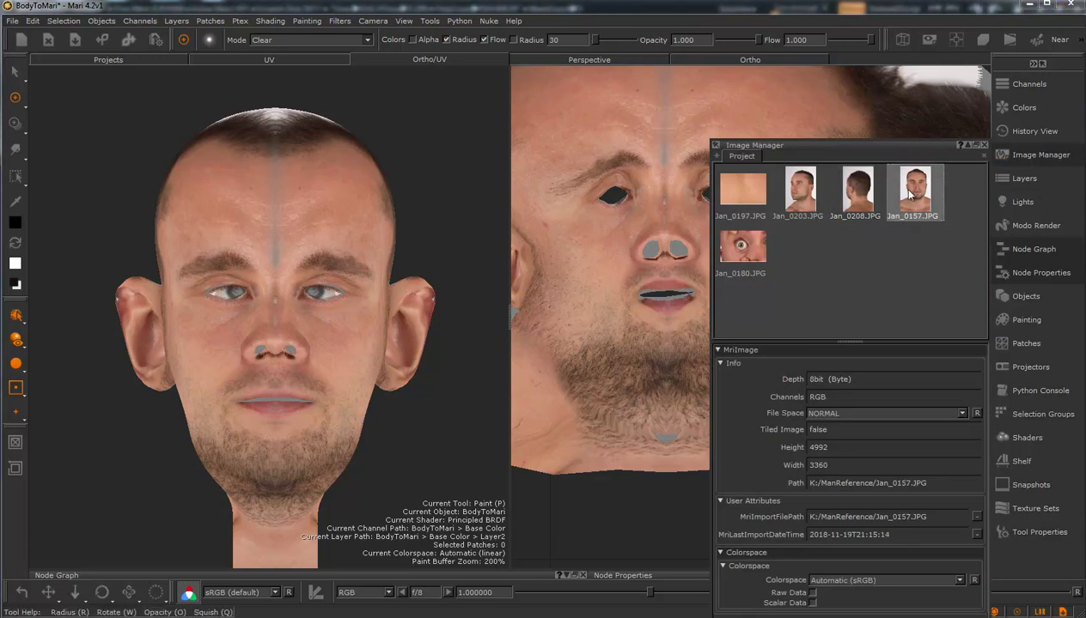
{"action": "left_click_drag", "start_coordinate": [917, 195], "coordinate": [260, 350]}
{"action": "key", "text": "u"}
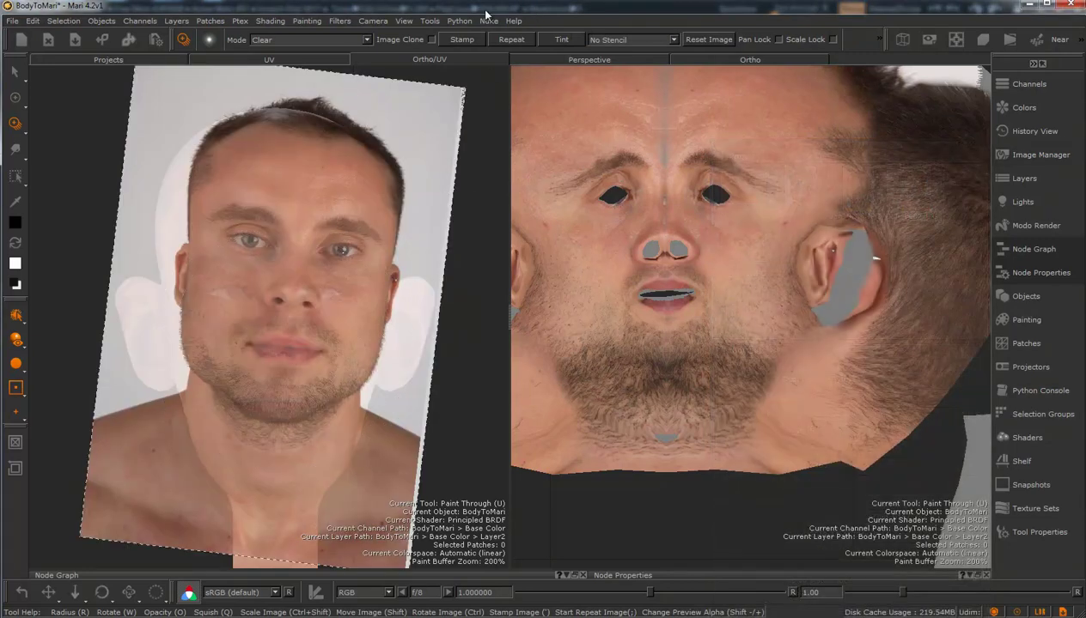
{"action": "left_click", "coordinate": [709, 39]}
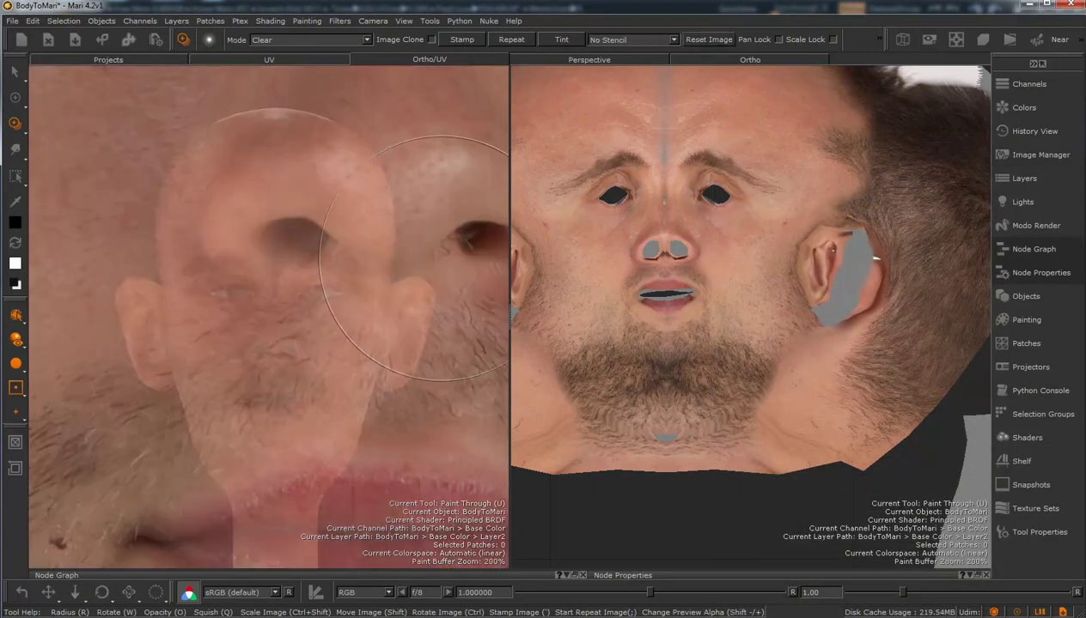
Step: Scale and move the front portrait photo, with its preview made more transparent, until the eyes, nose and mouth line up with the head
{"action": "mouse_move", "coordinate": [111, 324]}
{"action": "left_mouse_down", "text": "ctrl+shift"}
{"action": "mouse_move", "coordinate": [125, 323]}
{"action": "mouse_move", "coordinate": [109, 322]}
{"action": "left_mouse_up", "text": "ctrl+shift"}
{"action": "mouse_move", "coordinate": [289, 304]}
{"action": "left_mouse_down", "text": "shift"}
{"action": "mouse_move", "coordinate": [301, 330]}
{"action": "mouse_move", "coordinate": [344, 315]}
{"action": "mouse_move", "coordinate": [424, 331]}
{"action": "mouse_move", "coordinate": [273, 340]}
{"action": "left_mouse_up", "text": "shift"}
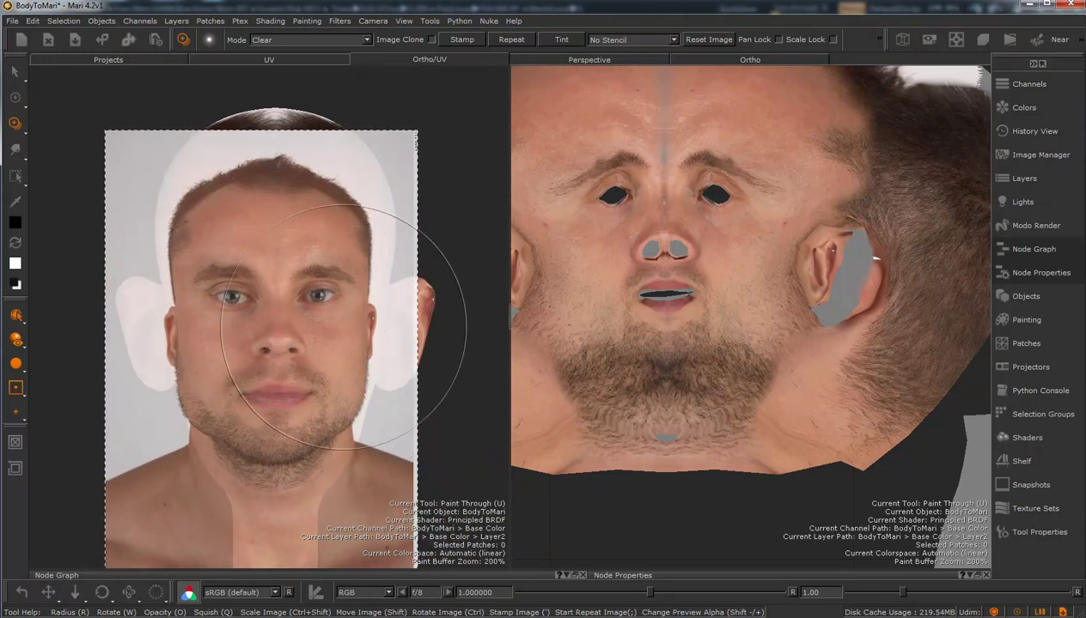
{"action": "key", "text": "shift+minus"}
{"action": "key", "text": "shift+minus"}
{"action": "key", "text": "shift+minus"}
{"action": "key", "text": "shift+minus"}
{"action": "key", "text": "shift+minus"}
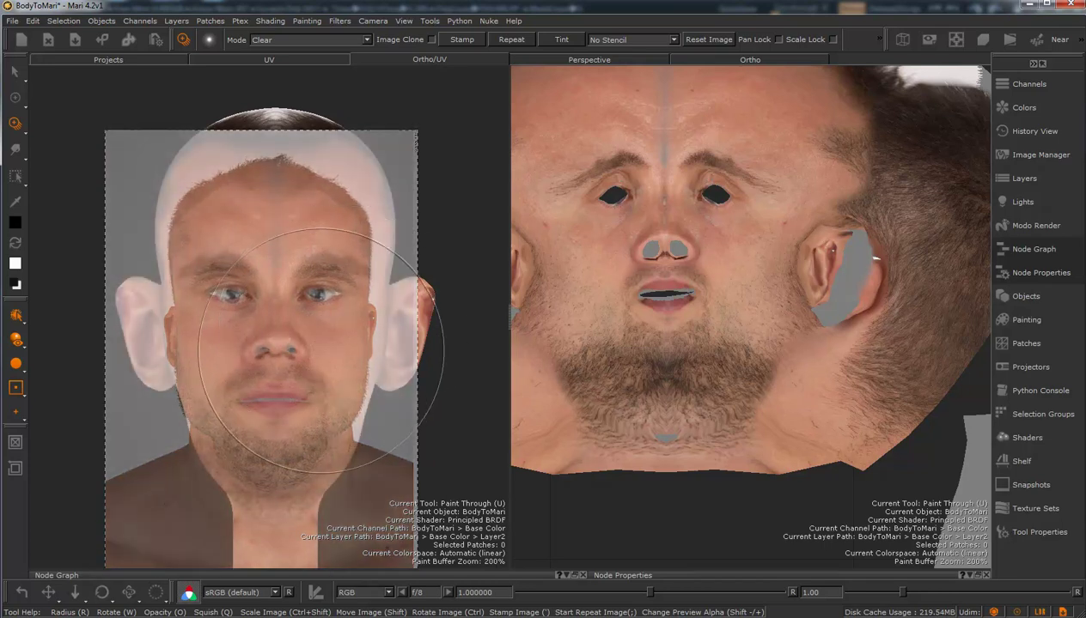
{"action": "mouse_move", "coordinate": [307, 356]}
{"action": "left_mouse_down", "text": "shift"}
{"action": "mouse_move", "coordinate": [332, 327]}
{"action": "mouse_move", "coordinate": [308, 369]}
{"action": "mouse_move", "coordinate": [324, 367]}
{"action": "mouse_move", "coordinate": [303, 362]}
{"action": "mouse_move", "coordinate": [314, 340]}
{"action": "left_mouse_up", "text": "shift"}
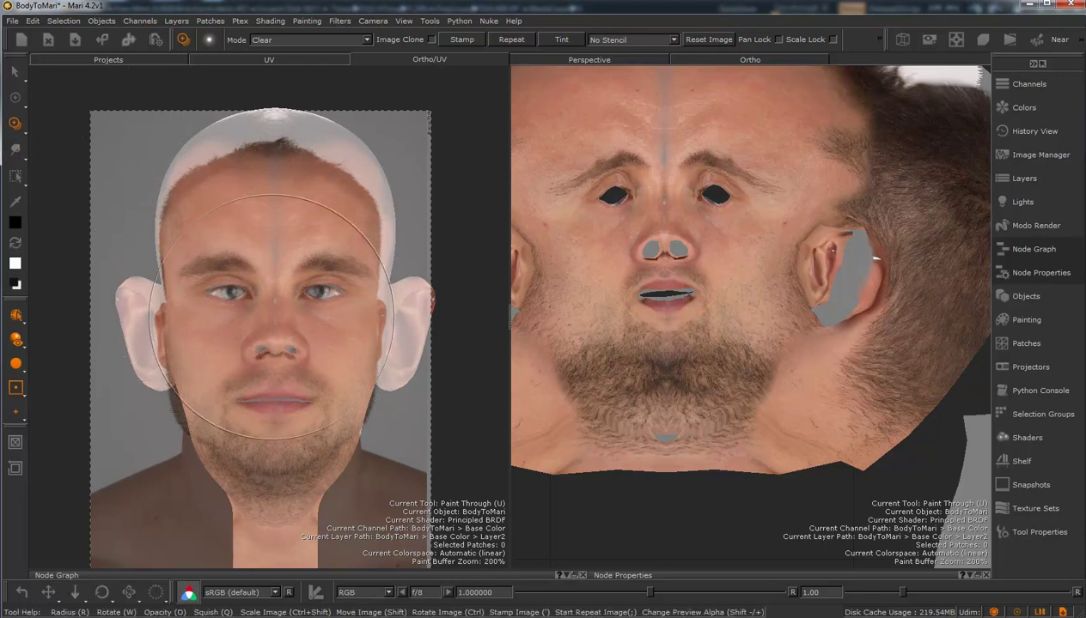
Step: Switch the paint mode from Clear to Normal and paint the photo through onto the face from forehead to chin
{"action": "mouse_move", "coordinate": [274, 330]}
{"action": "left_mouse_down"}
{"action": "mouse_move", "coordinate": [275, 341]}
{"action": "mouse_move", "coordinate": [273, 249]}
{"action": "left_mouse_up"}
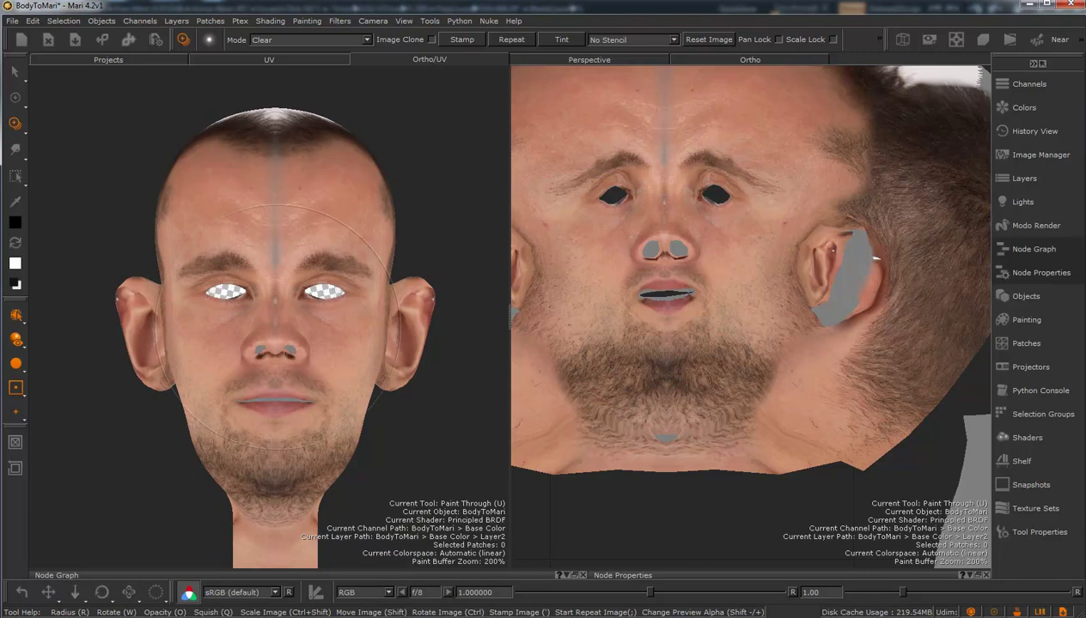
{"action": "left_click_drag", "start_coordinate": [275, 327], "coordinate": [276, 324]}
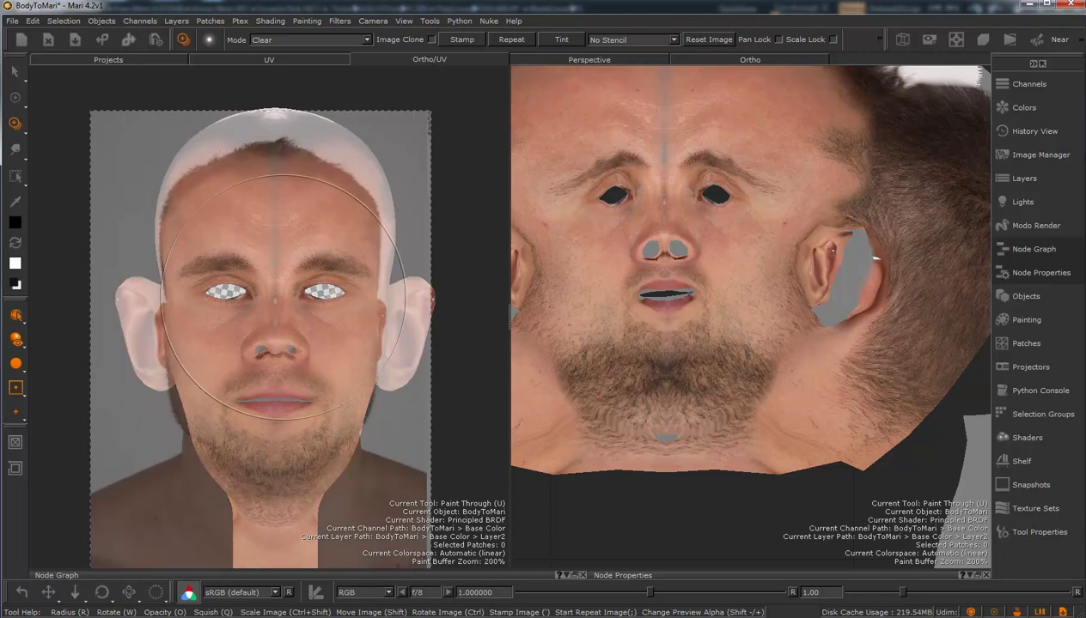
{"action": "left_click", "coordinate": [367, 40]}
{"action": "left_click", "coordinate": [288, 41]}
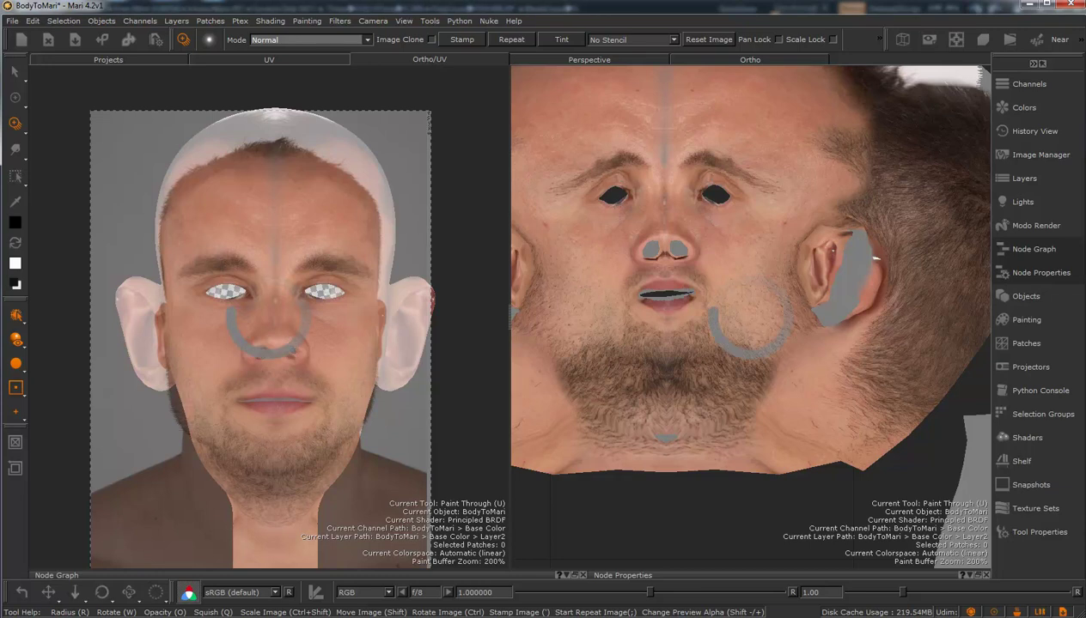
{"action": "left_click_drag", "start_coordinate": [255, 265], "coordinate": [267, 303]}
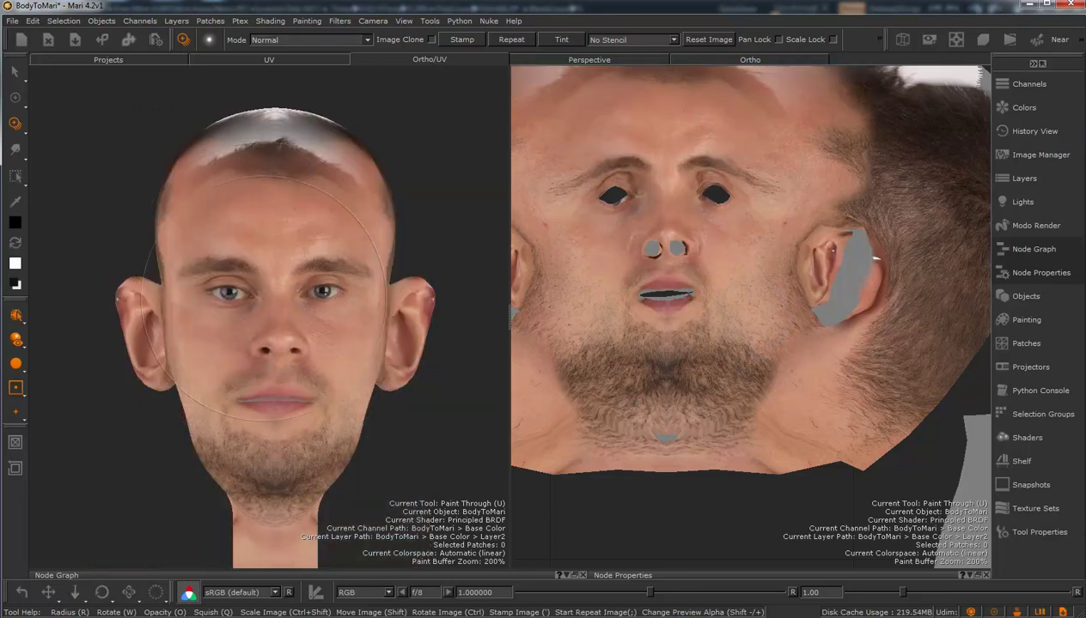
{"action": "left_click_drag", "start_coordinate": [282, 355], "coordinate": [286, 420]}
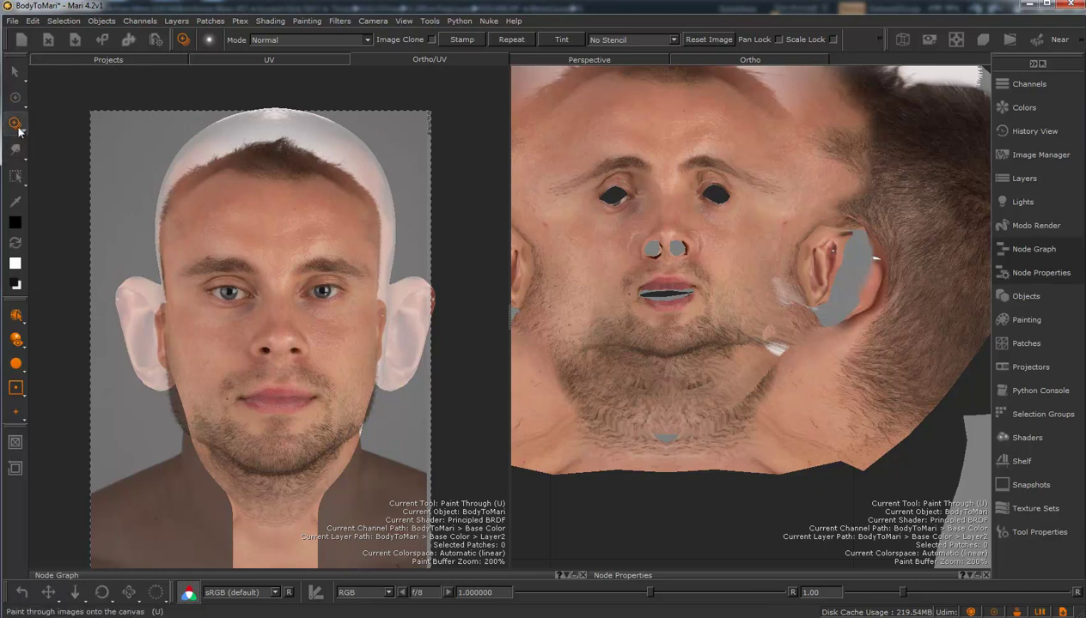
Step: Erase the stray photo paint along the hairline, jaw edges and neck with the Paint Buffer Eraser
{"action": "left_click", "coordinate": [17, 107]}
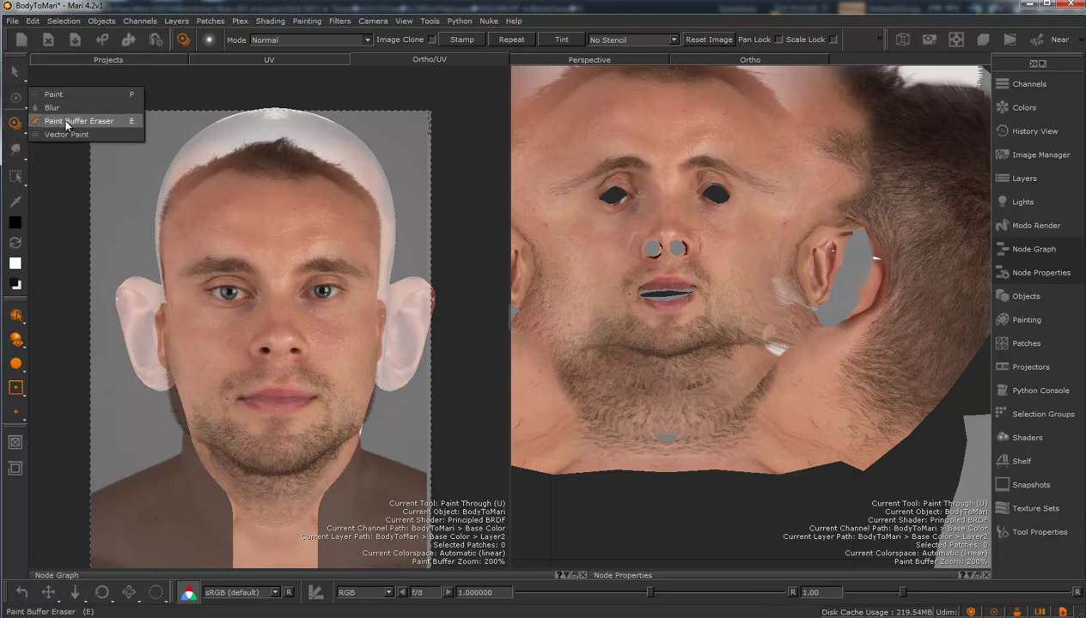
{"action": "left_click", "coordinate": [66, 123]}
{"action": "mouse_move", "coordinate": [323, 140]}
{"action": "left_mouse_down"}
{"action": "mouse_move", "coordinate": [333, 148]}
{"action": "mouse_move", "coordinate": [215, 150]}
{"action": "mouse_move", "coordinate": [231, 136]}
{"action": "mouse_move", "coordinate": [322, 118]}
{"action": "mouse_move", "coordinate": [188, 131]}
{"action": "left_mouse_up"}
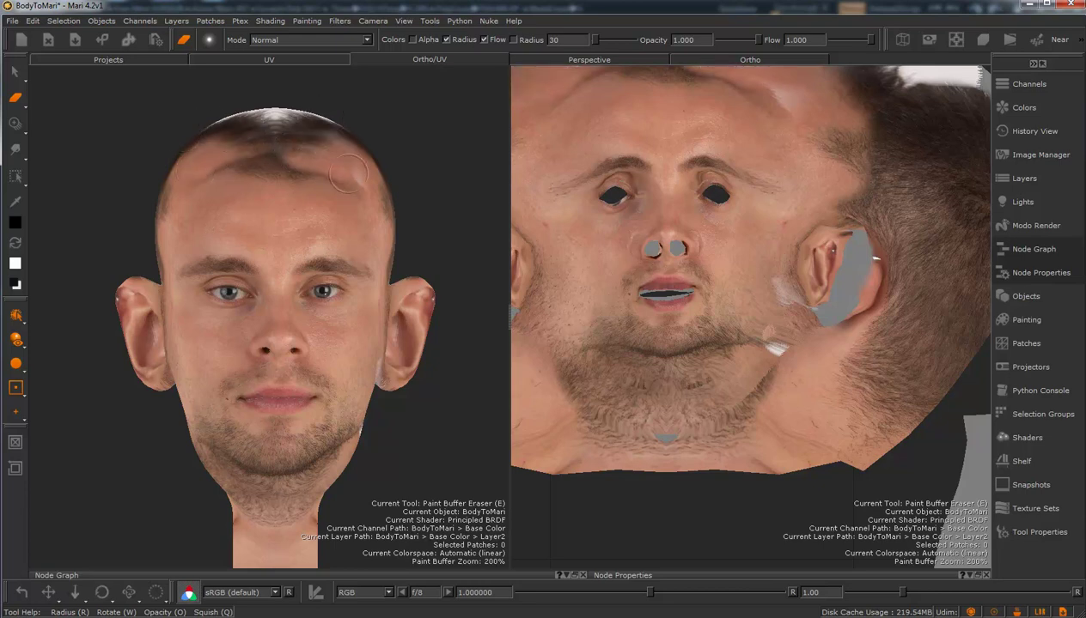
{"action": "left_click_drag", "start_coordinate": [322, 172], "coordinate": [211, 176]}
{"action": "mouse_move", "coordinate": [346, 177]}
{"action": "left_mouse_down"}
{"action": "mouse_move", "coordinate": [356, 189]}
{"action": "mouse_move", "coordinate": [236, 180]}
{"action": "mouse_move", "coordinate": [194, 189]}
{"action": "left_mouse_up"}
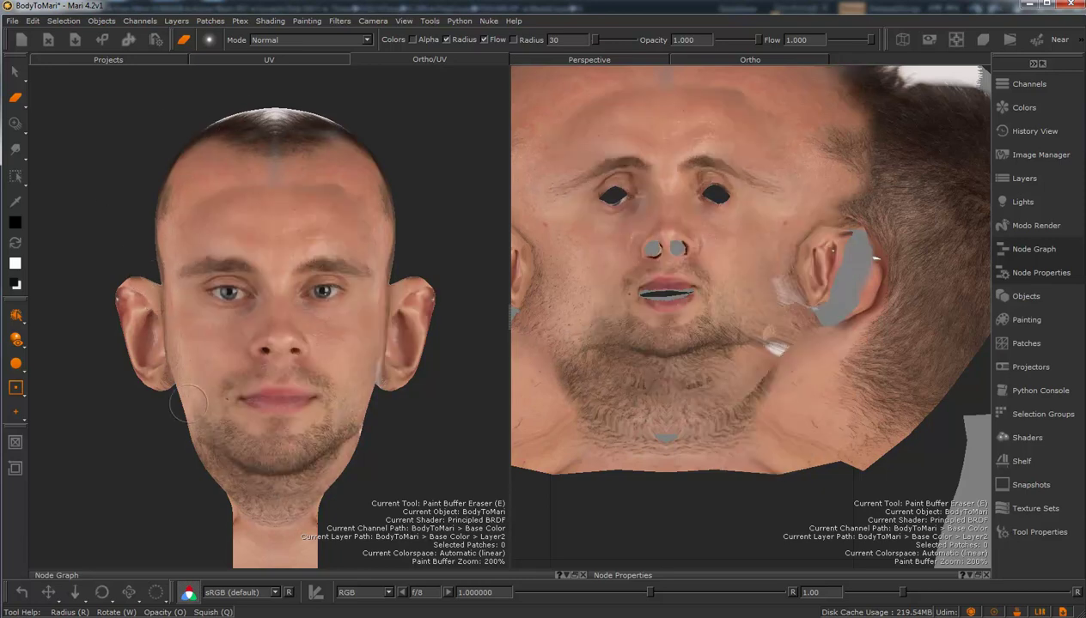
{"action": "left_click_drag", "start_coordinate": [191, 410], "coordinate": [202, 459]}
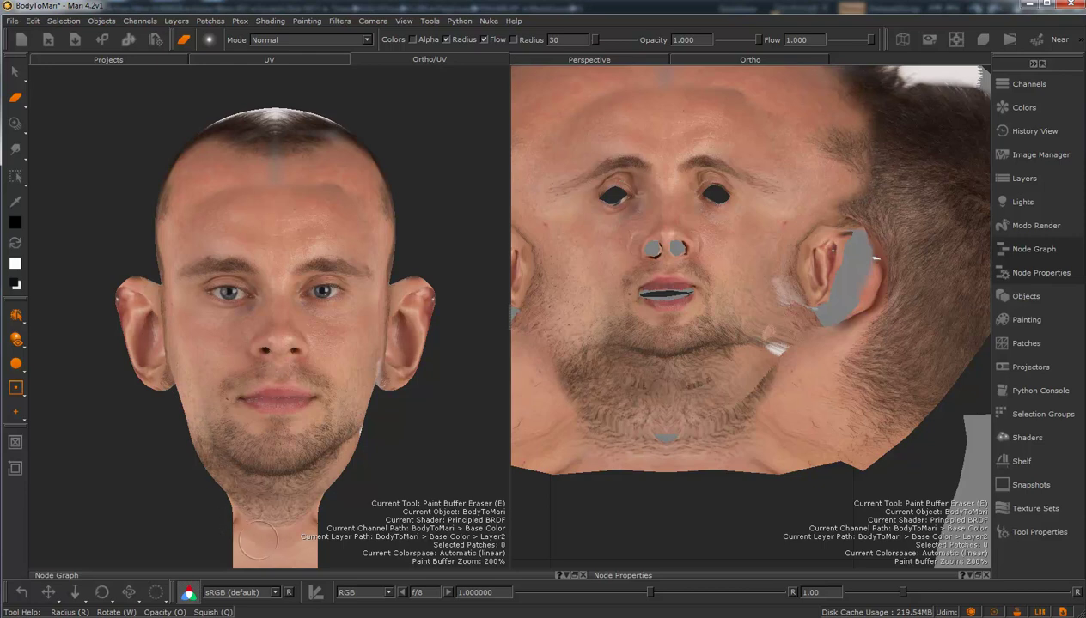
{"action": "mouse_move", "coordinate": [322, 499]}
{"action": "left_mouse_down"}
{"action": "mouse_move", "coordinate": [365, 426]}
{"action": "mouse_move", "coordinate": [370, 368]}
{"action": "left_mouse_up"}
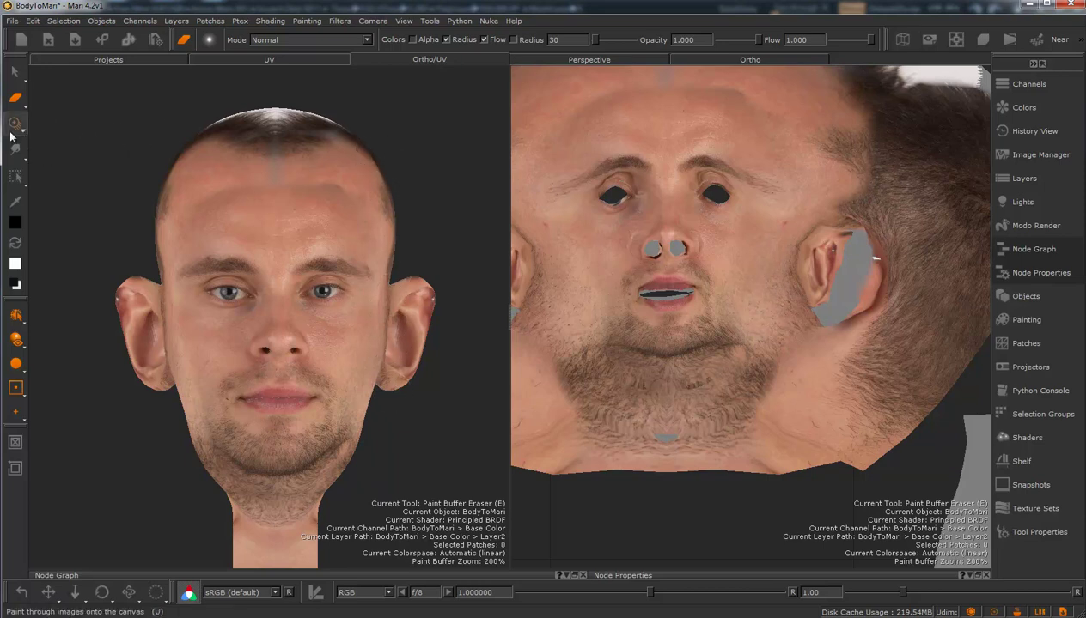
Step: Fit the projected facial features to the model with Slerp in Pull mode under shaded lighting, using radius 56 for details, and undo the last pull
{"action": "left_click", "coordinate": [14, 148]}
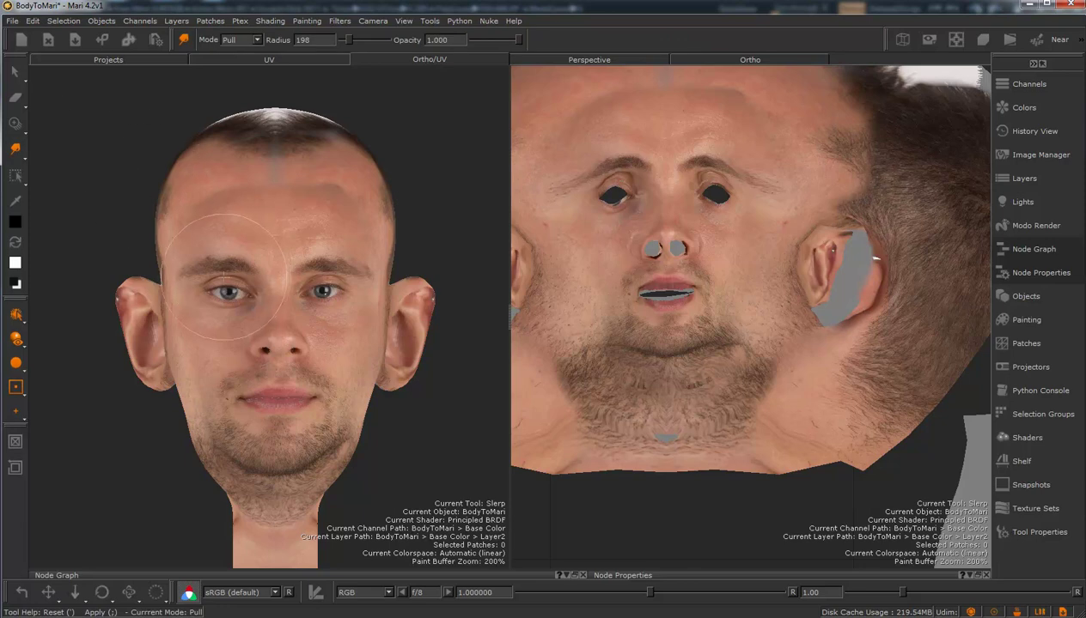
{"action": "left_click_drag", "start_coordinate": [248, 291], "coordinate": [238, 285]}
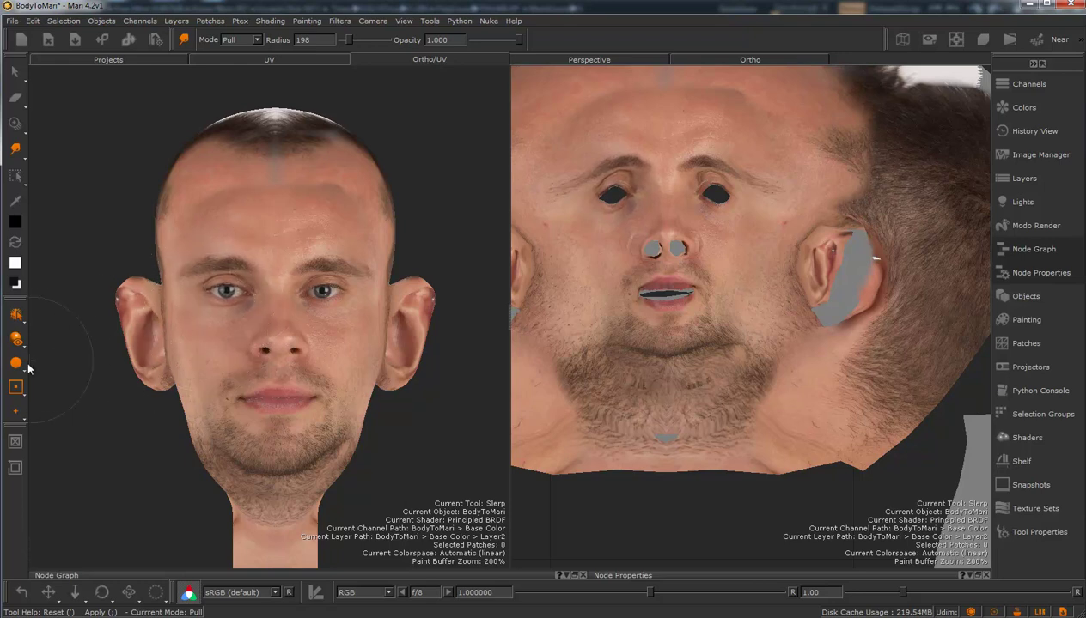
{"action": "left_click_drag", "start_coordinate": [17, 362], "coordinate": [55, 398]}
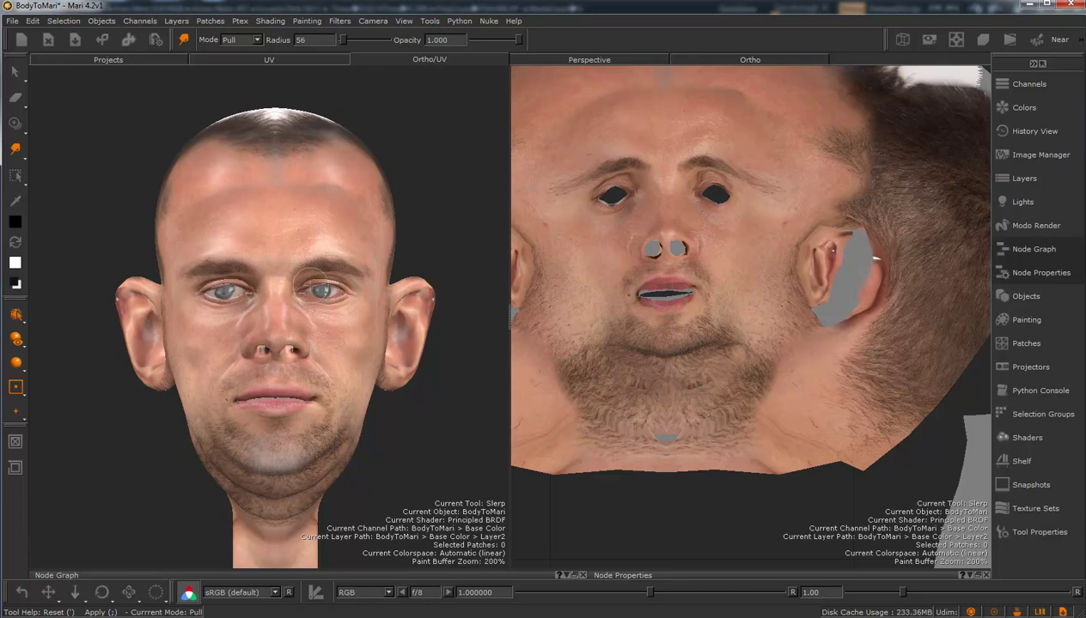
{"action": "left_click_drag", "start_coordinate": [327, 276], "coordinate": [327, 269]}
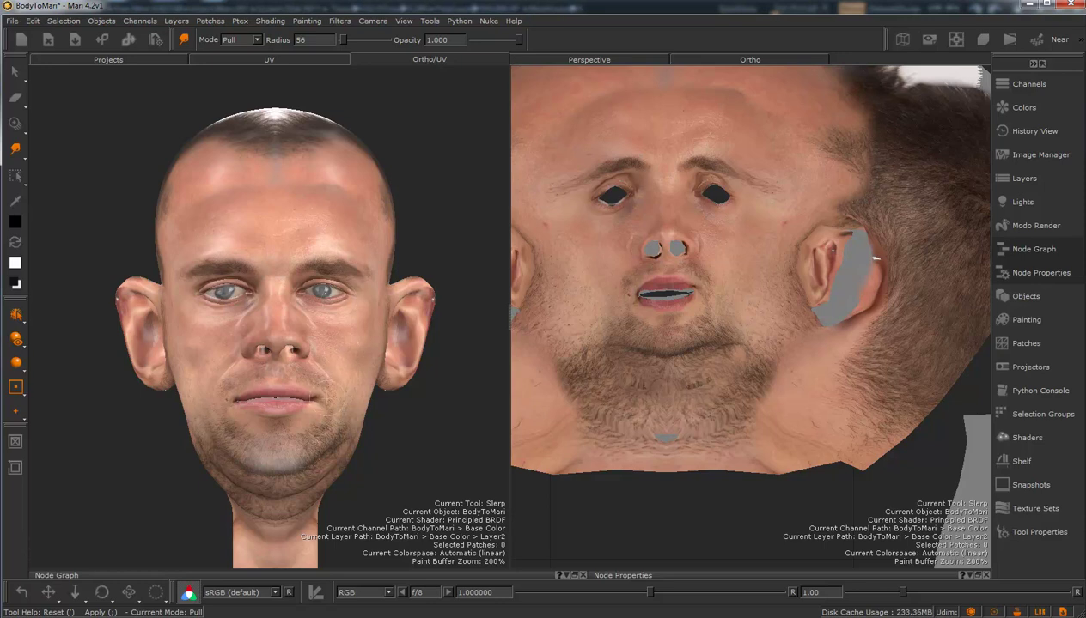
{"action": "left_click_drag", "start_coordinate": [324, 438], "coordinate": [318, 428]}
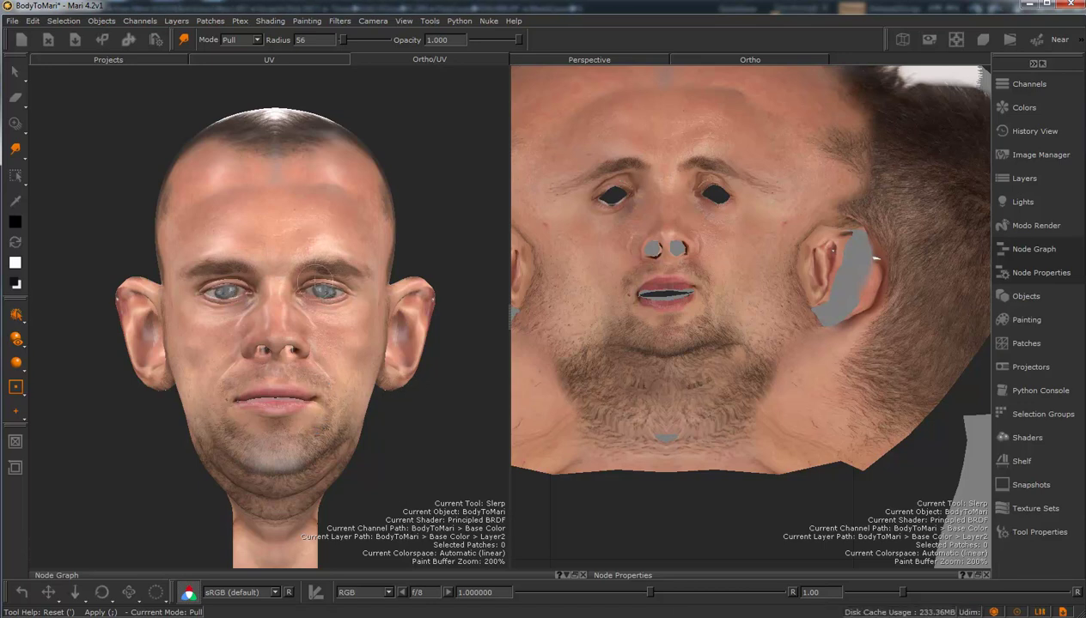
{"action": "key", "text": "ctrl+z"}
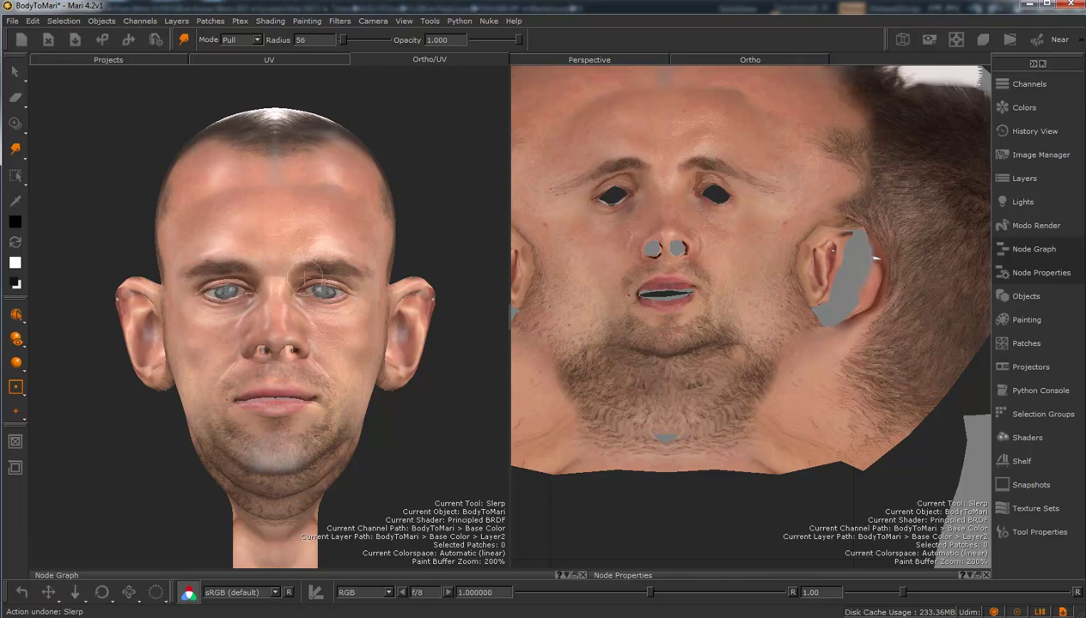
Step: Set the Slerp radius to 330, stretch the projected forehead up to the hairline, and trim its edge with the Paint Buffer Eraser
{"action": "left_click_drag", "start_coordinate": [300, 274], "coordinate": [405, 274]}
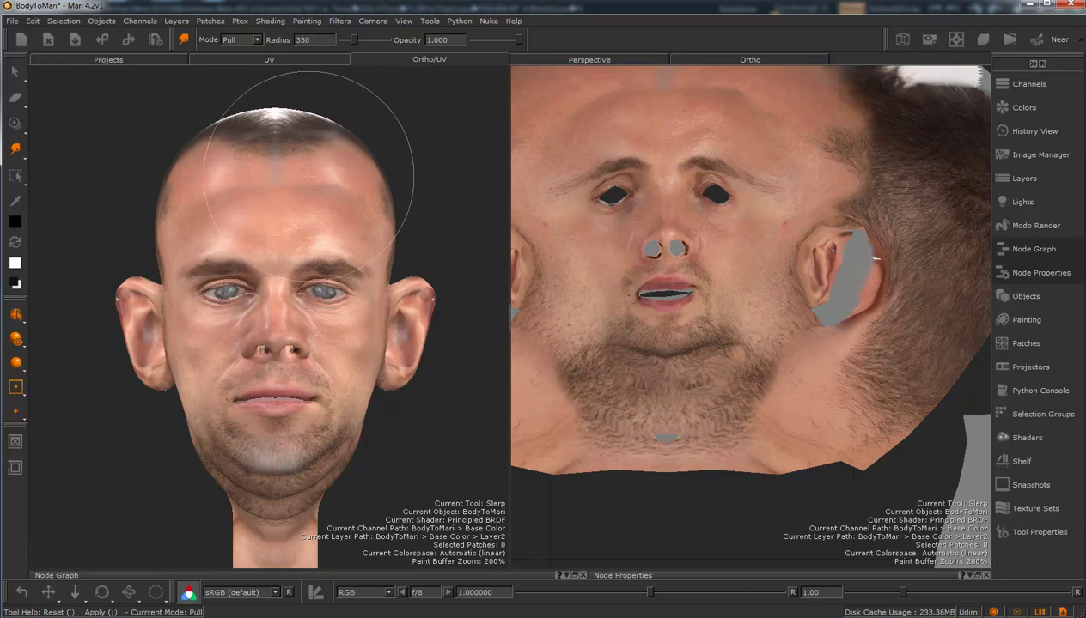
{"action": "key", "text": "ctrl+z"}
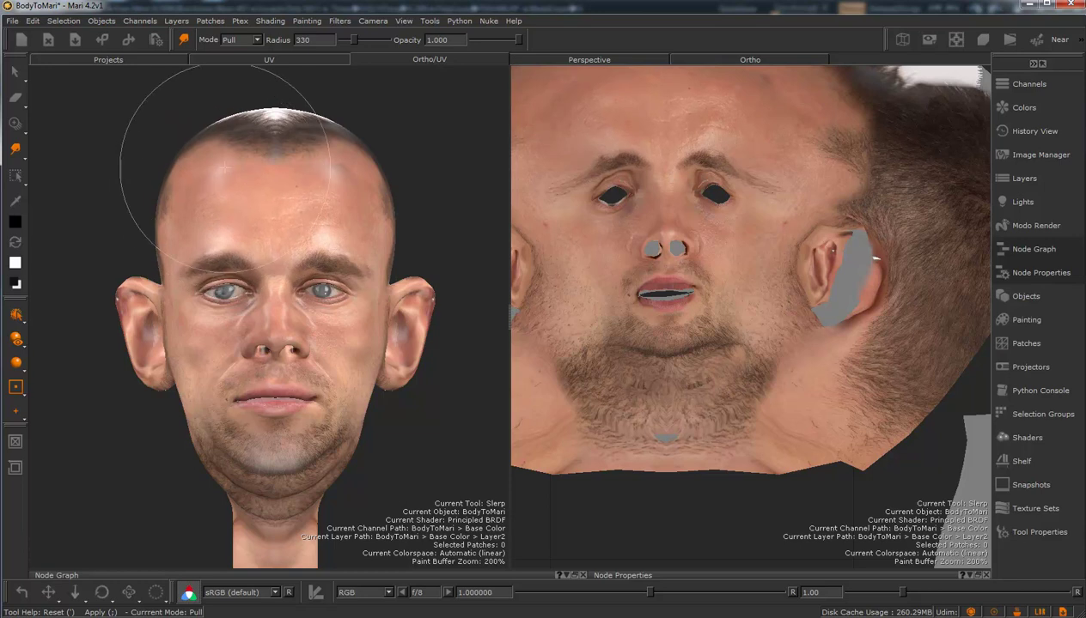
{"action": "left_click", "coordinate": [16, 99]}
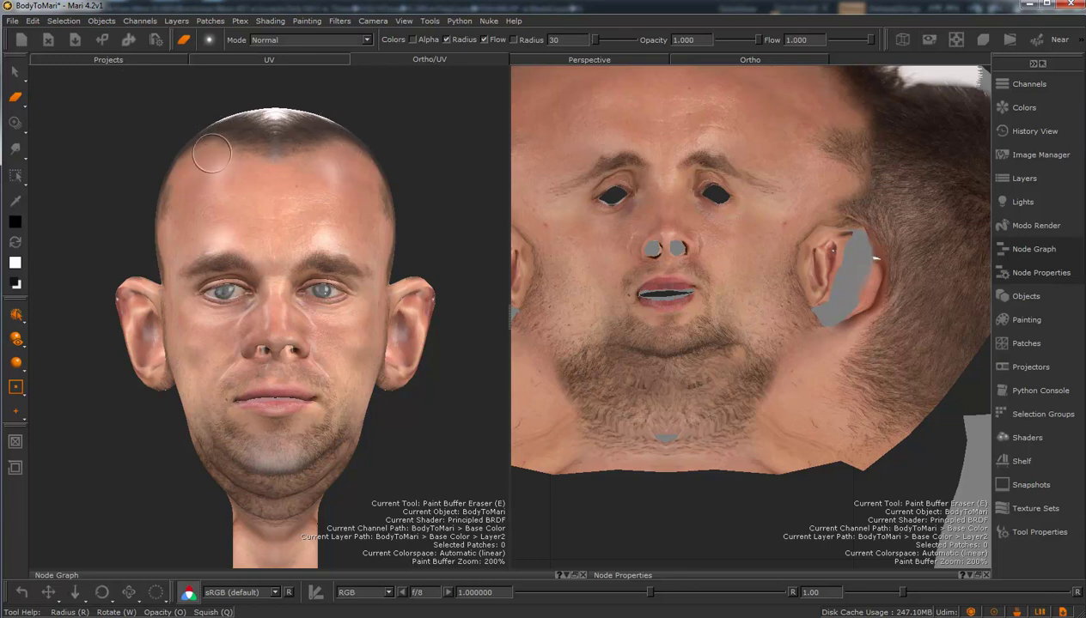
Step: Pull the projected jaw and chin into place with Slerp at radius 330
{"action": "left_click", "coordinate": [15, 148]}
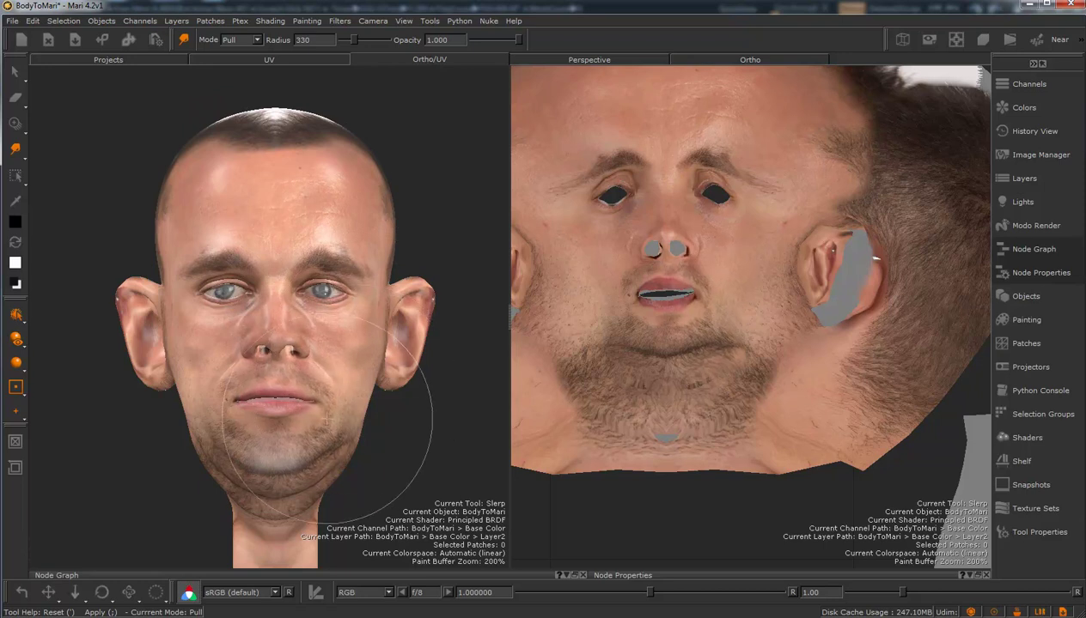
{"action": "left_click_drag", "start_coordinate": [222, 434], "coordinate": [216, 427]}
{"action": "left_click_drag", "start_coordinate": [287, 465], "coordinate": [284, 458]}
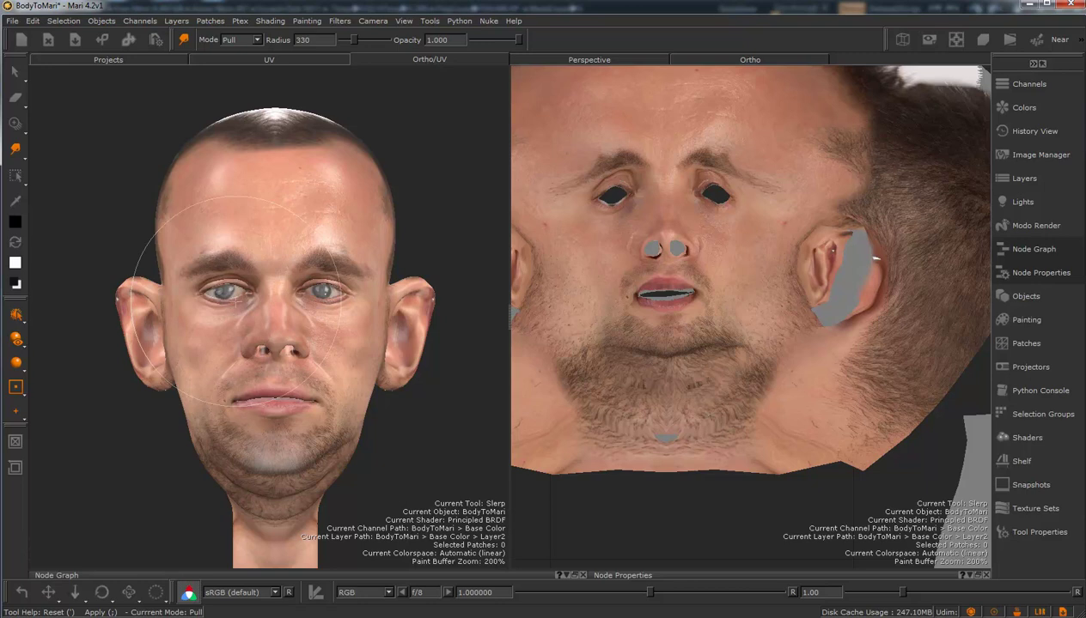
Step: Set the Slerp radius to 94, refit the projected paint around the eyes, and bake it to the layer
{"action": "left_click_drag", "start_coordinate": [236, 302], "coordinate": [210, 302]}
{"action": "left_click_drag", "start_coordinate": [218, 282], "coordinate": [226, 282]}
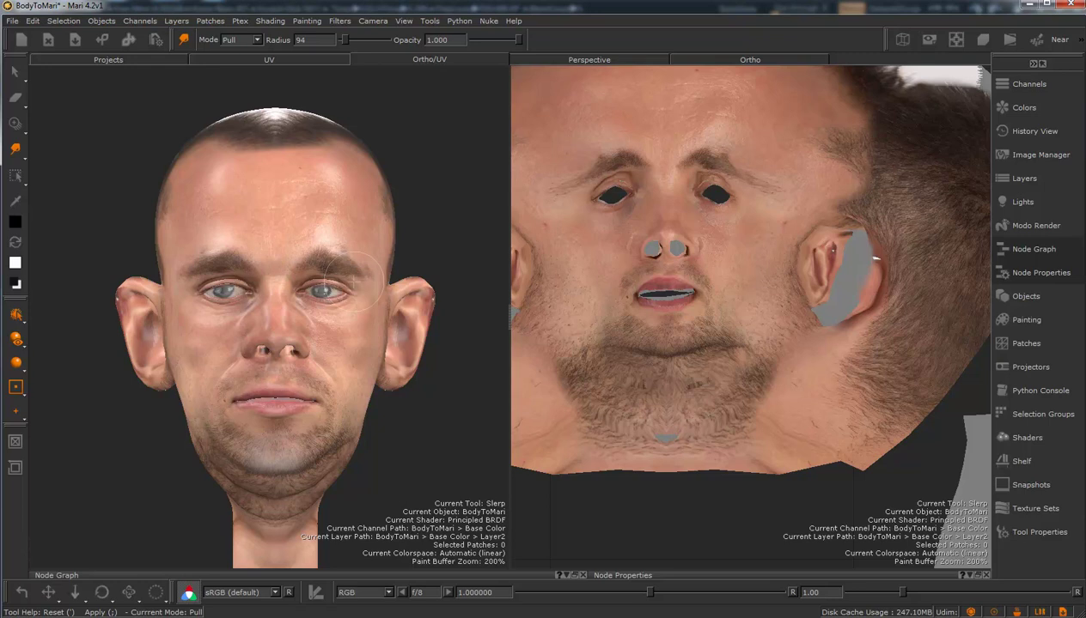
{"action": "key", "text": "b"}
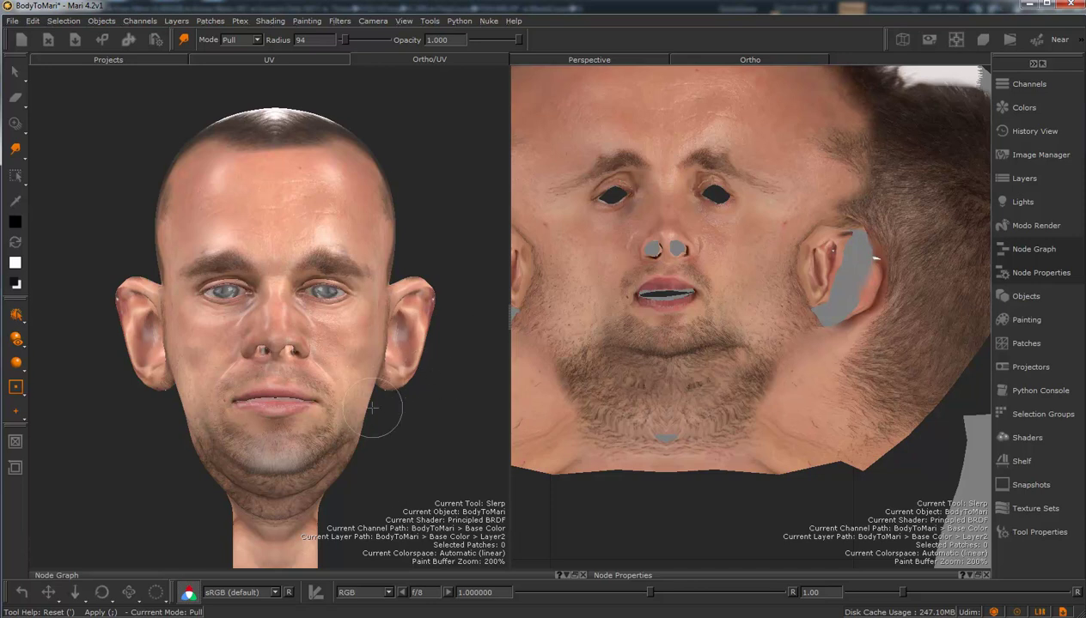
Step: Check the baked face from a three-quarter angle and make EyesToMari the active object
{"action": "left_click_drag", "start_coordinate": [375, 412], "coordinate": [321, 418], "text": "alt"}
{"action": "right_click_drag", "start_coordinate": [403, 415], "coordinate": [307, 418], "text": "alt"}
{"action": "mouse_move", "coordinate": [325, 418]}
{"action": "left_mouse_down", "text": "alt"}
{"action": "mouse_move", "coordinate": [276, 419]}
{"action": "mouse_move", "coordinate": [451, 416]}
{"action": "mouse_move", "coordinate": [306, 417]}
{"action": "mouse_move", "coordinate": [331, 408]}
{"action": "mouse_move", "coordinate": [318, 417]}
{"action": "left_mouse_up", "text": "alt"}
{"action": "right_click_drag", "start_coordinate": [318, 418], "coordinate": [297, 419], "text": "alt"}
{"action": "left_click_drag", "start_coordinate": [308, 420], "coordinate": [339, 425], "text": "alt"}
{"action": "left_click", "coordinate": [998, 294]}
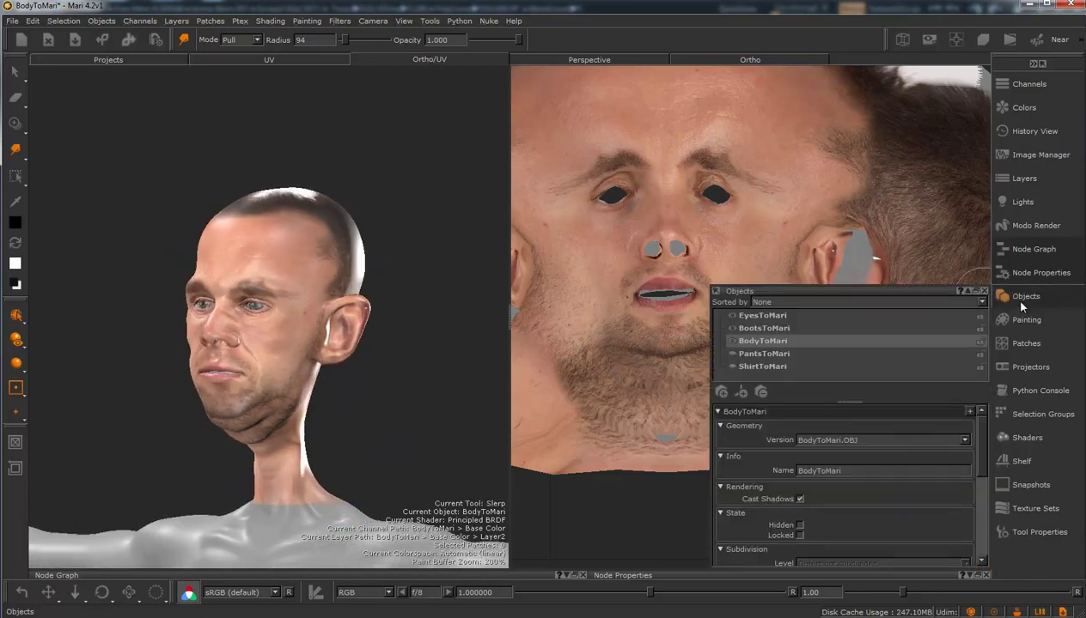
{"action": "left_click", "coordinate": [754, 317]}
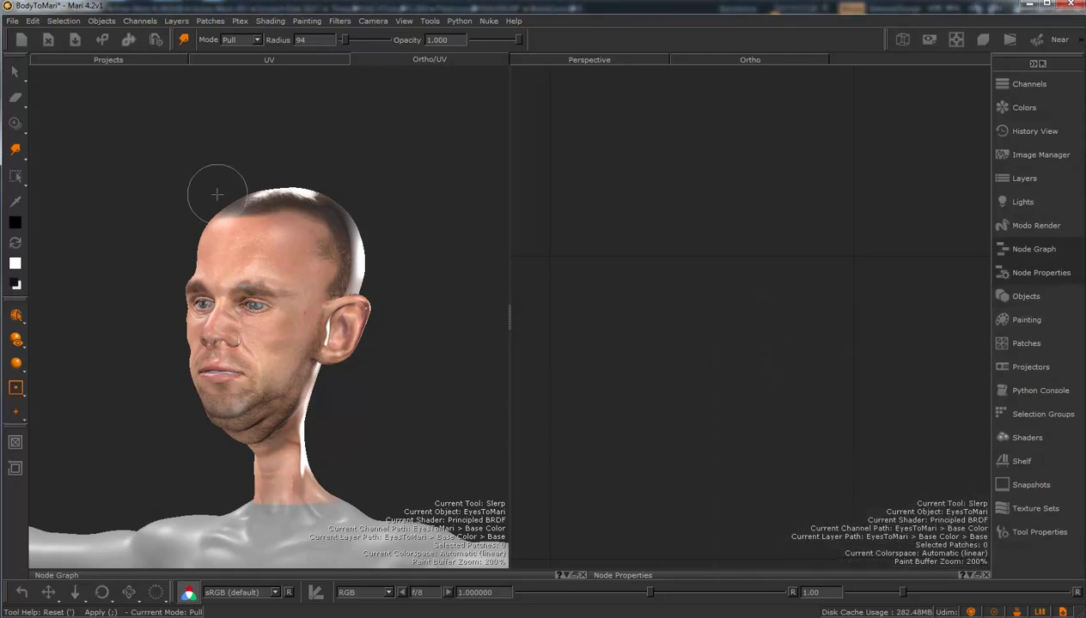
Step: Select the eyeball patch of EyesToMari on the model and bring it into view in the UV layout
{"action": "left_click", "coordinate": [15, 72]}
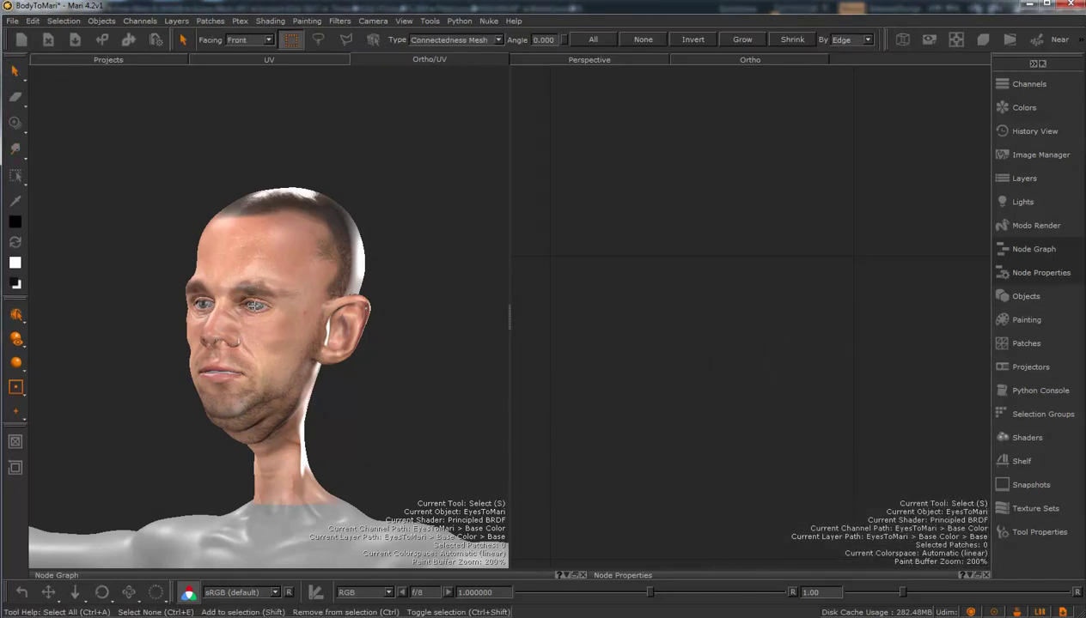
{"action": "left_click", "coordinate": [255, 305]}
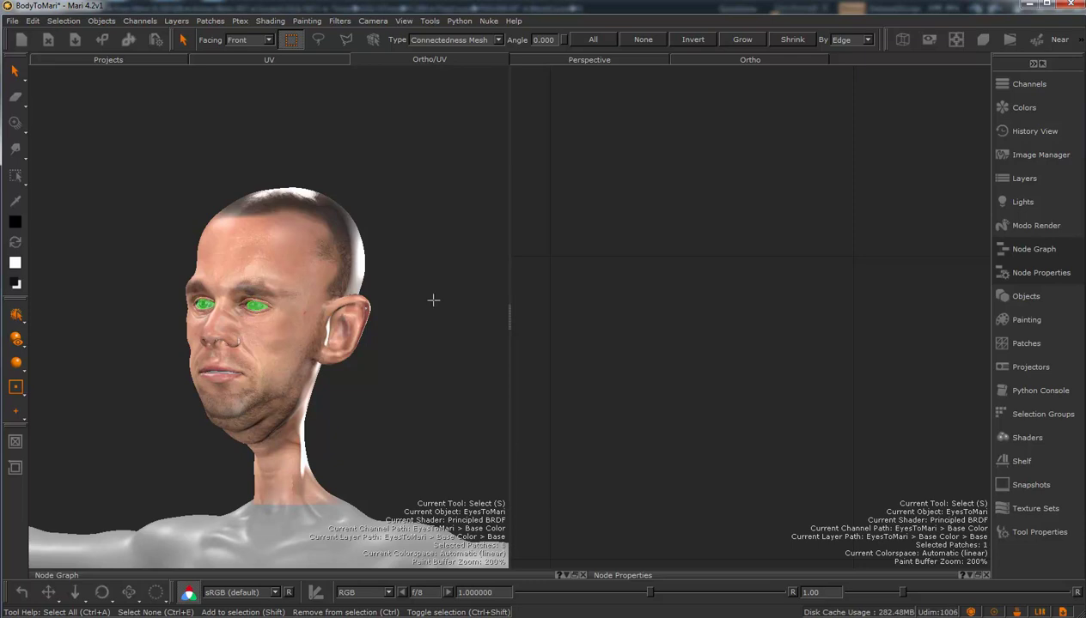
{"action": "right_click_drag", "start_coordinate": [780, 325], "coordinate": [640, 333], "text": "alt"}
{"action": "middle_click_drag", "start_coordinate": [876, 321], "coordinate": [722, 331], "text": "alt"}
Step: Turn on mirror projecting across X and hide BodyToMari to isolate the two eyeballs in a front view
{"action": "left_click", "coordinate": [17, 391]}
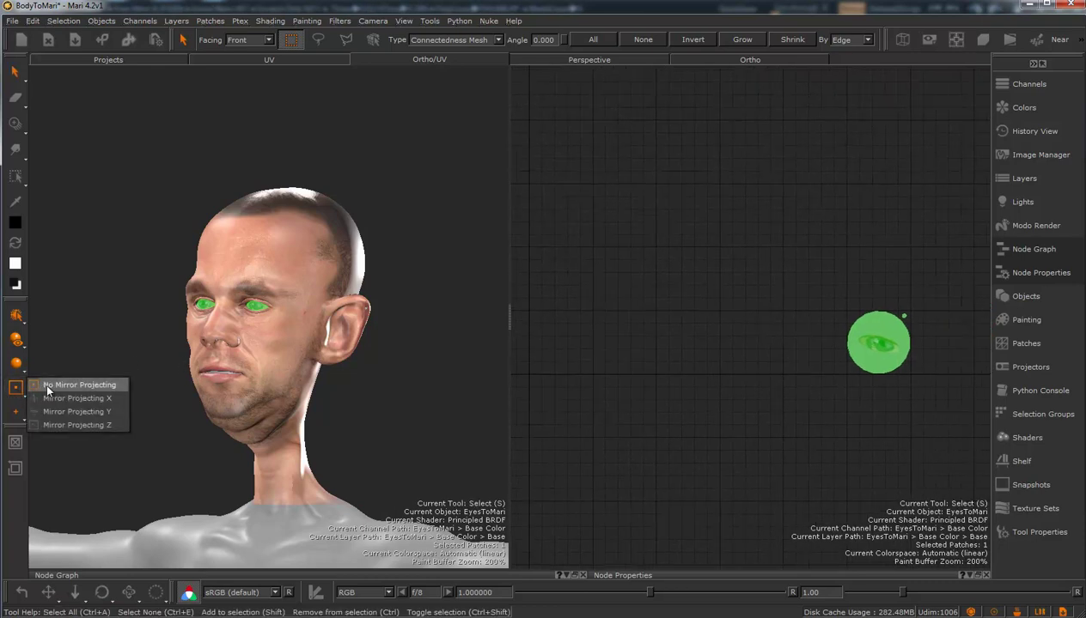
{"action": "left_click", "coordinate": [51, 400]}
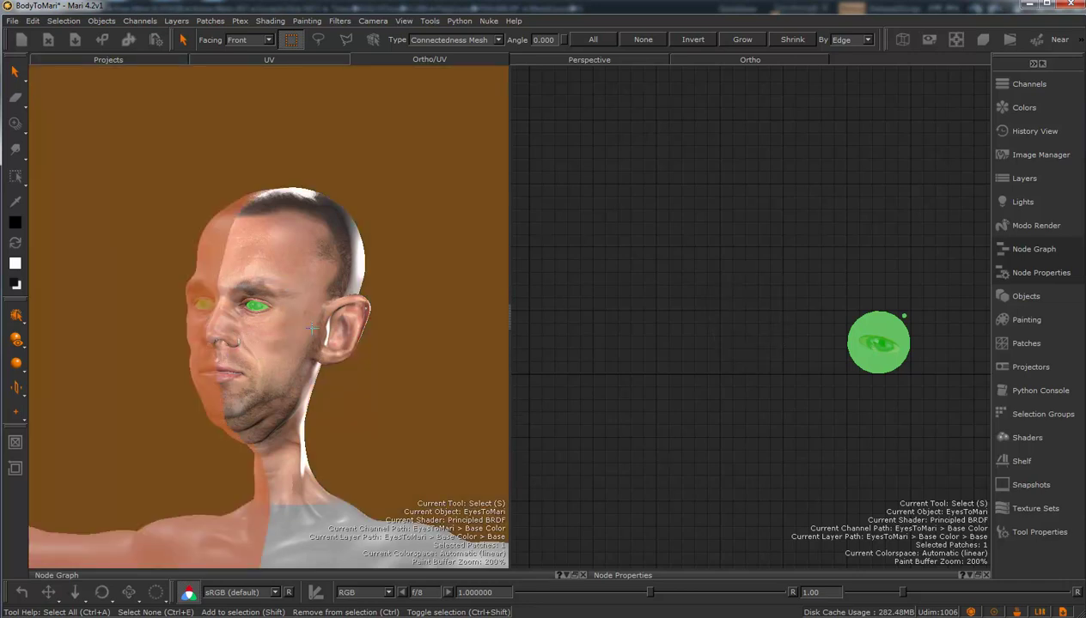
{"action": "key", "text": "f"}
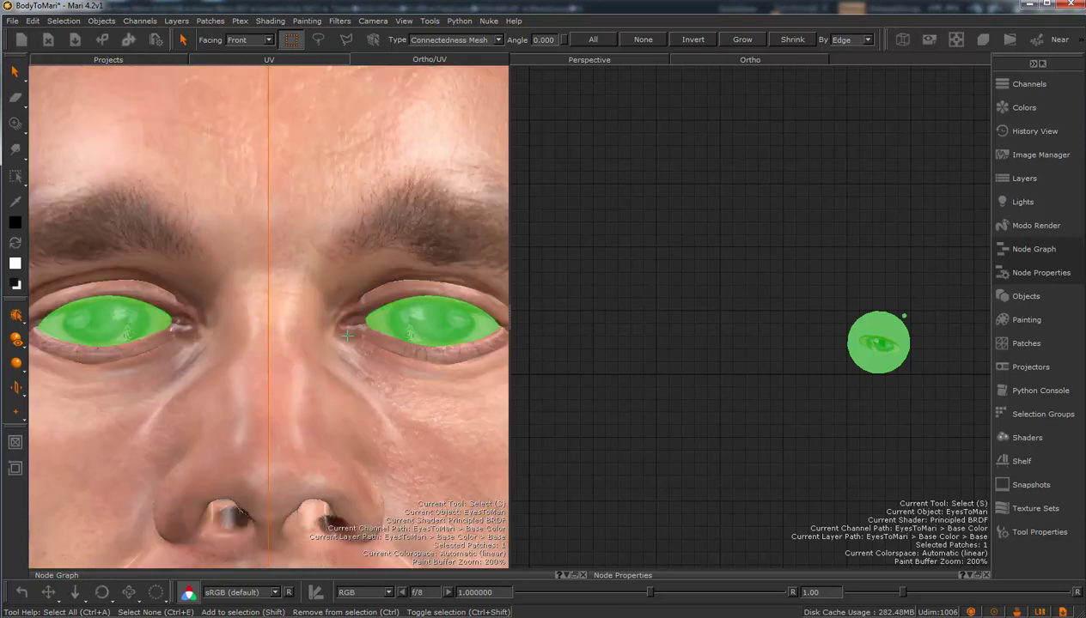
{"action": "right_click_drag", "start_coordinate": [358, 337], "coordinate": [314, 322], "text": "alt"}
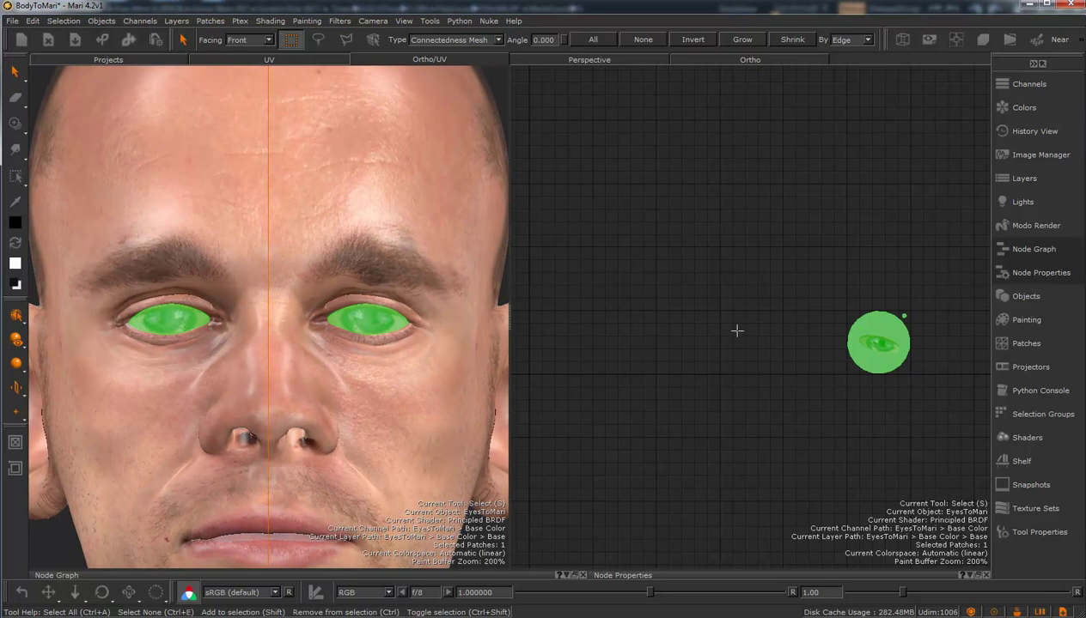
{"action": "left_click", "coordinate": [1024, 296]}
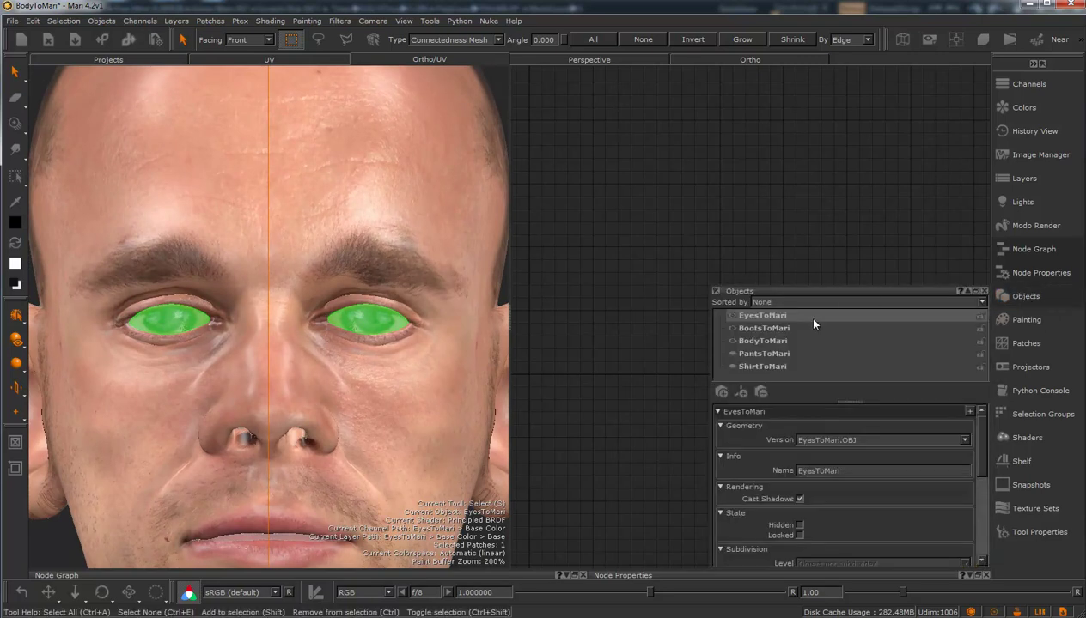
{"action": "left_click", "coordinate": [732, 341]}
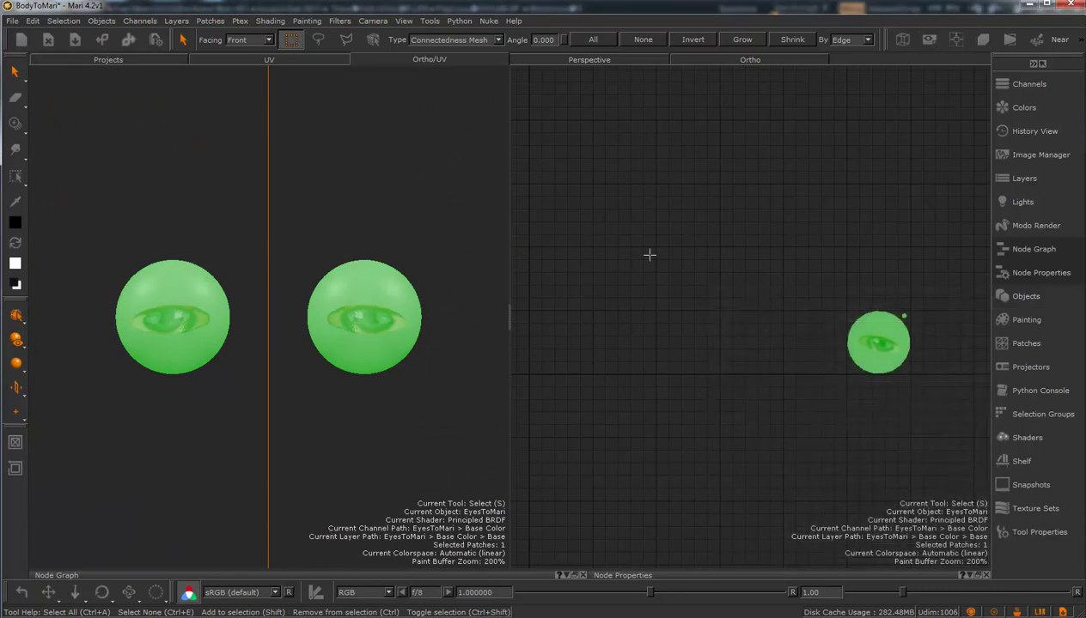
Step: Fit Jan_0180.JPG over one eyeball with Paint Through, paint the eye onto both mirrored eyeballs, and bake it
{"action": "mouse_move", "coordinate": [1046, 157]}
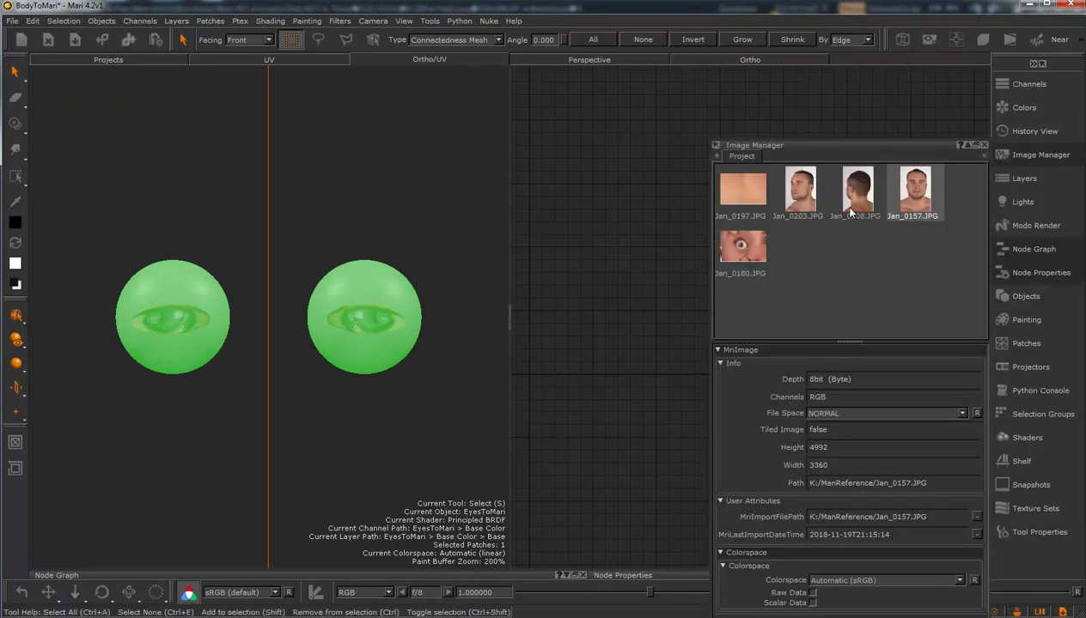
{"action": "left_click_drag", "start_coordinate": [752, 254], "coordinate": [352, 311]}
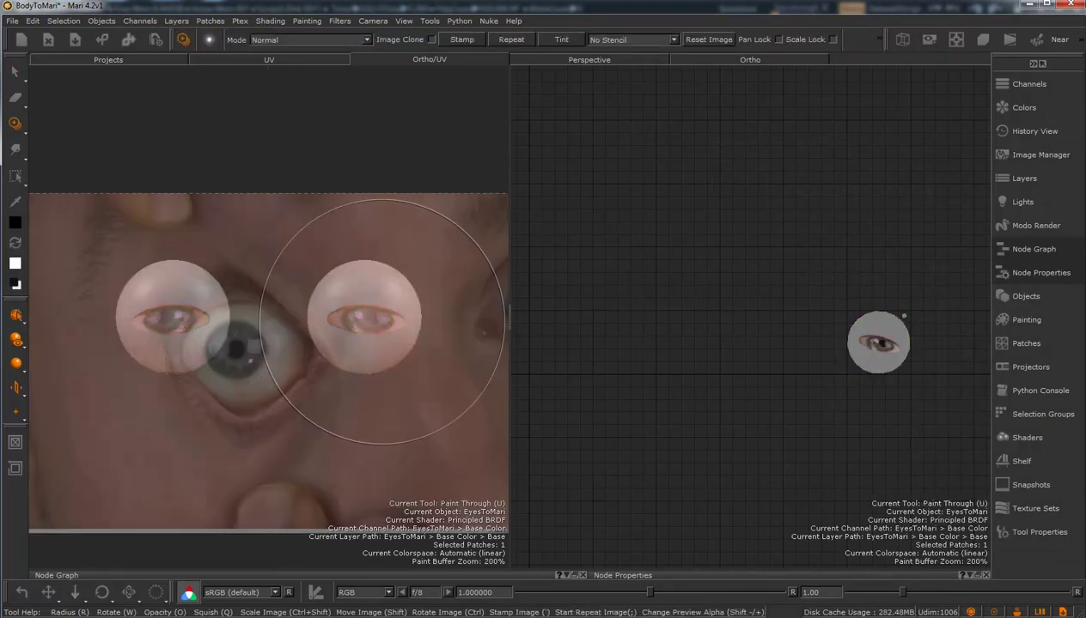
{"action": "mouse_move", "coordinate": [335, 366]}
{"action": "left_mouse_down", "text": "shift"}
{"action": "mouse_move", "coordinate": [376, 342]}
{"action": "mouse_move", "coordinate": [459, 335]}
{"action": "mouse_move", "coordinate": [445, 324]}
{"action": "mouse_move", "coordinate": [458, 336]}
{"action": "left_mouse_up", "text": "shift"}
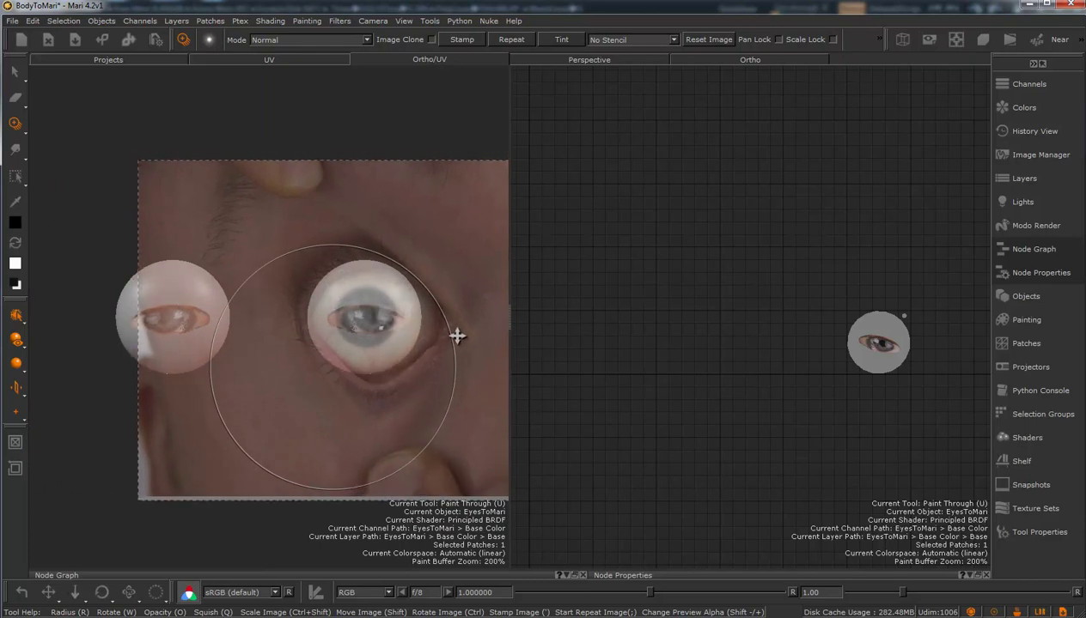
{"action": "mouse_move", "coordinate": [400, 339]}
{"action": "left_mouse_down", "text": "ctrl+shift"}
{"action": "mouse_move", "coordinate": [431, 341]}
{"action": "mouse_move", "coordinate": [383, 334]}
{"action": "mouse_move", "coordinate": [364, 366]}
{"action": "mouse_move", "coordinate": [415, 343]}
{"action": "mouse_move", "coordinate": [366, 312]}
{"action": "mouse_move", "coordinate": [362, 284]}
{"action": "mouse_move", "coordinate": [367, 307]}
{"action": "left_mouse_up", "text": "ctrl+shift"}
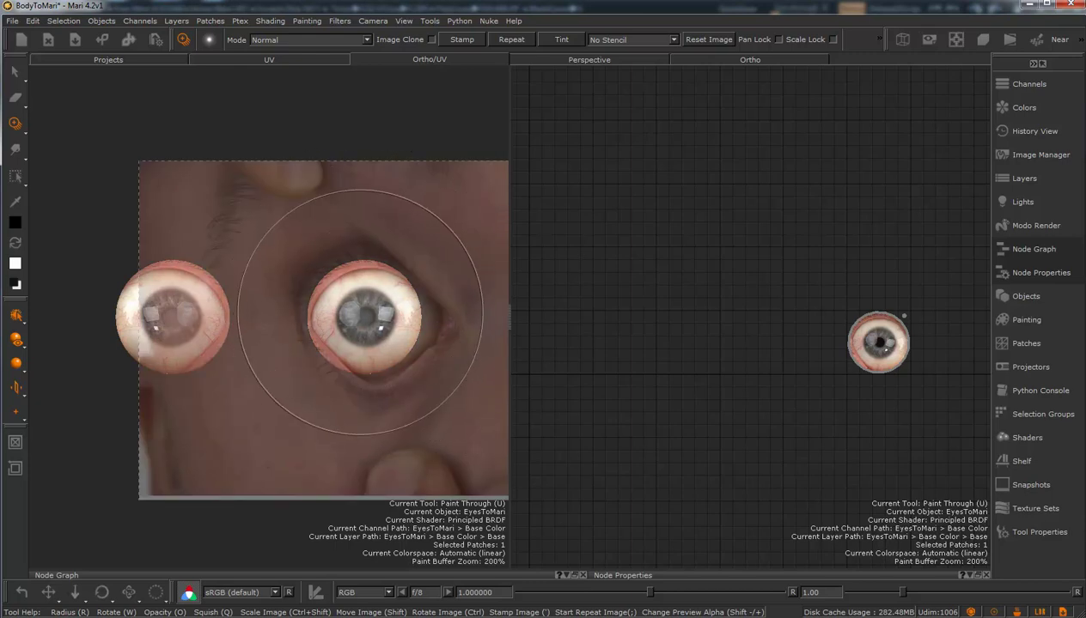
{"action": "left_click_drag", "start_coordinate": [365, 309], "coordinate": [366, 310]}
{"action": "key", "text": "b"}
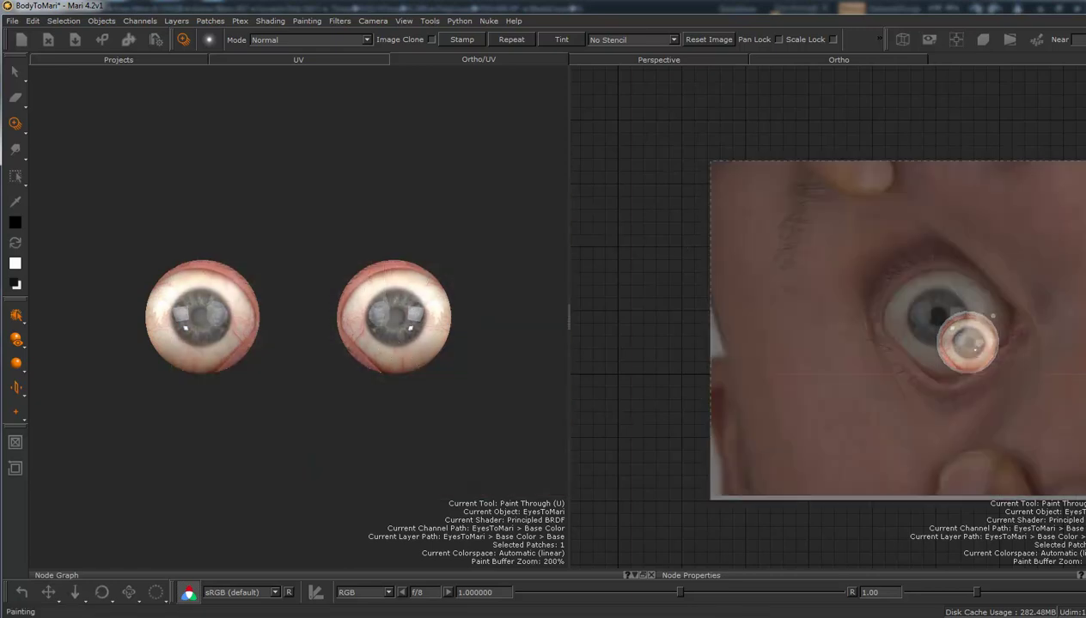
Step: Make BodyToMari visible again and switch from Paint Through to the Paint Buffer Eraser to clear the photo overlay
{"action": "key", "text": "o"}
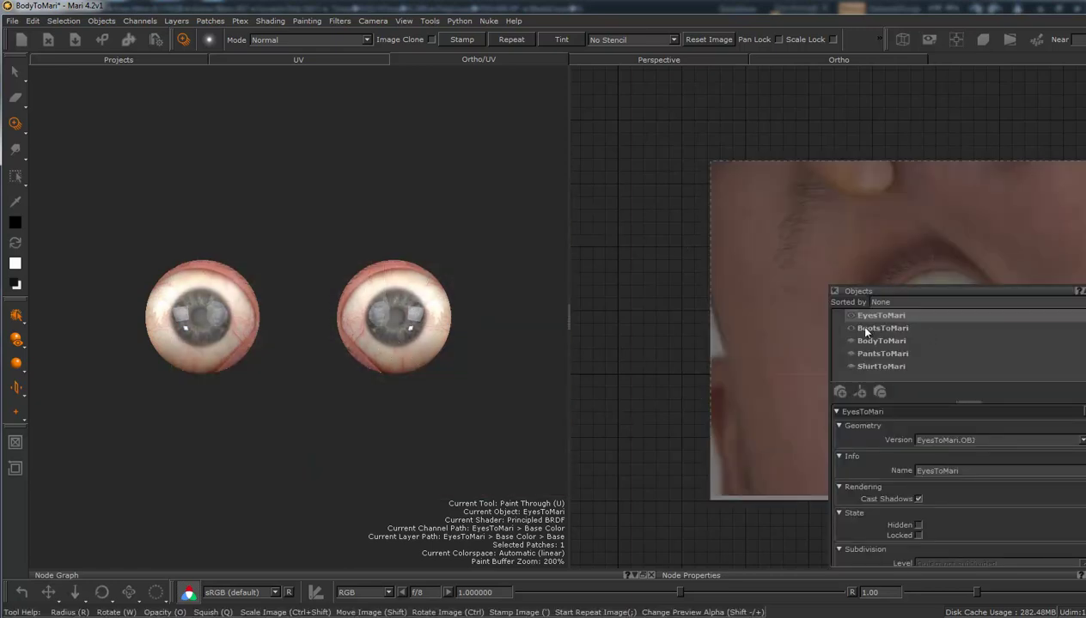
{"action": "left_click", "coordinate": [850, 342]}
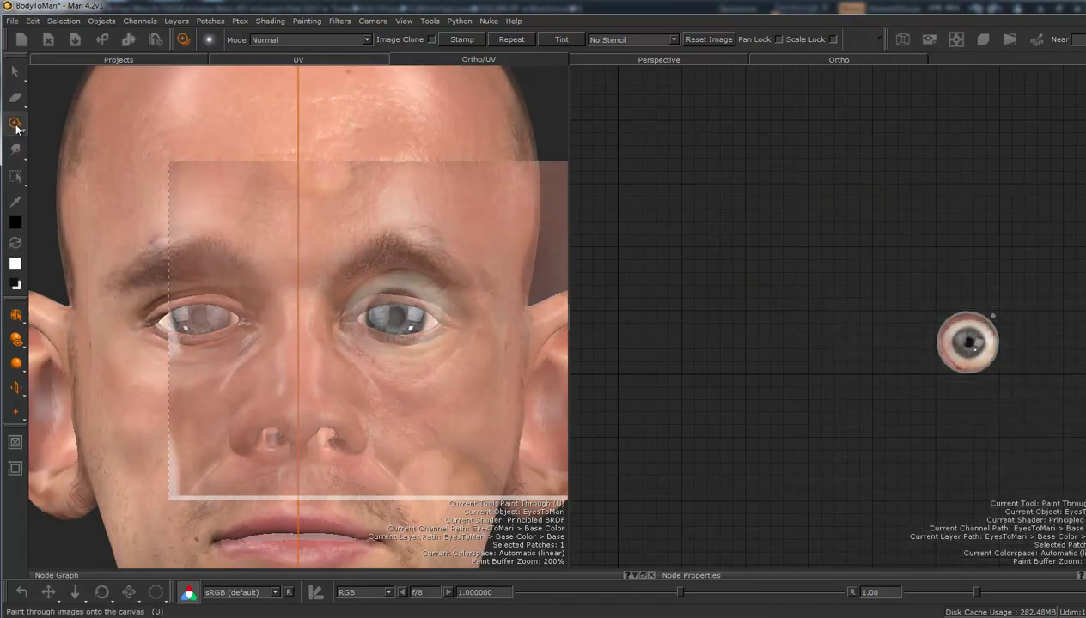
{"action": "left_click", "coordinate": [16, 102]}
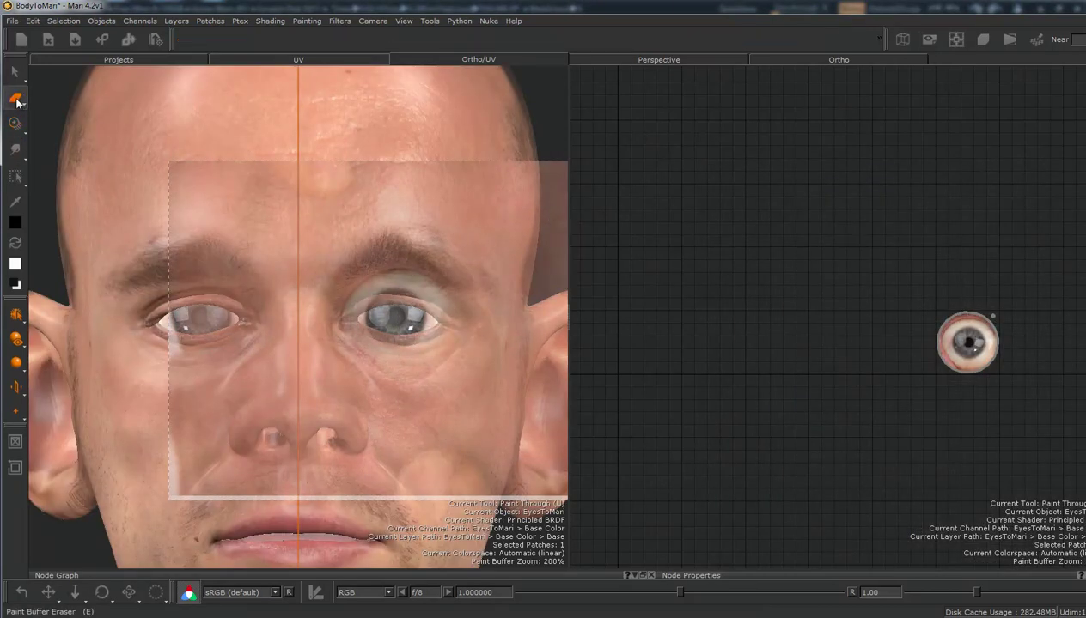
{"action": "left_click", "coordinate": [20, 102]}
{"action": "left_click_drag", "start_coordinate": [57, 98], "coordinate": [57, 98]}
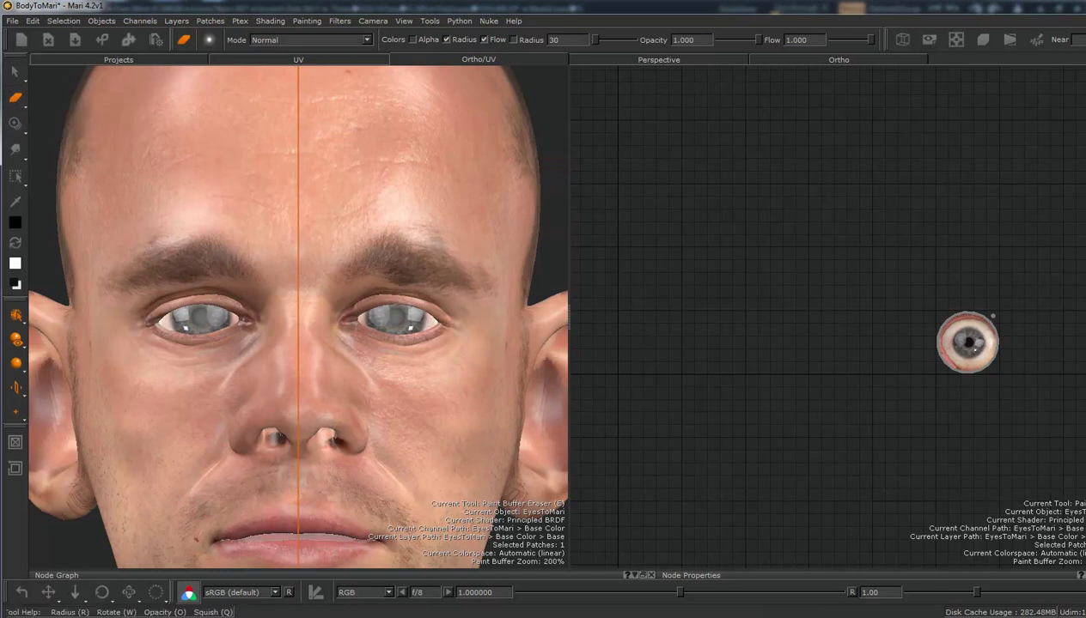
Step: Examine the textured eyes within the head from three-quarter and front angles
{"action": "left_click_drag", "start_coordinate": [416, 336], "coordinate": [336, 342], "text": "alt"}
{"action": "right_click_drag", "start_coordinate": [361, 335], "coordinate": [345, 346], "text": "alt"}
{"action": "mouse_move", "coordinate": [340, 347]}
{"action": "left_mouse_down", "text": "alt"}
{"action": "mouse_move", "coordinate": [421, 350]}
{"action": "mouse_move", "coordinate": [377, 345]}
{"action": "mouse_move", "coordinate": [385, 337]}
{"action": "mouse_move", "coordinate": [221, 335]}
{"action": "mouse_move", "coordinate": [324, 336]}
{"action": "left_mouse_up", "text": "alt"}
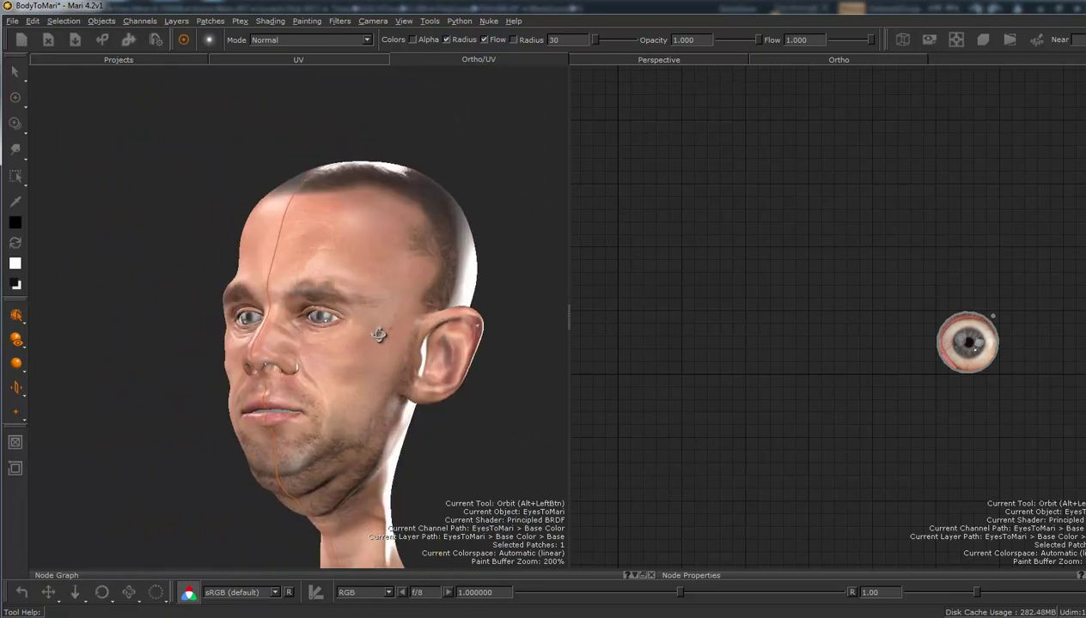
{"action": "left_click_drag", "start_coordinate": [381, 335], "coordinate": [384, 336], "text": "alt"}
{"action": "right_click_drag", "start_coordinate": [385, 337], "coordinate": [386, 372], "text": "alt"}
{"action": "mouse_move", "coordinate": [385, 372]}
{"action": "middle_mouse_down", "text": "alt"}
{"action": "mouse_move", "coordinate": [393, 337]}
{"action": "mouse_move", "coordinate": [372, 309]}
{"action": "middle_mouse_up", "text": "alt"}
{"action": "key", "text": "p"}
{"action": "key", "text": "f"}
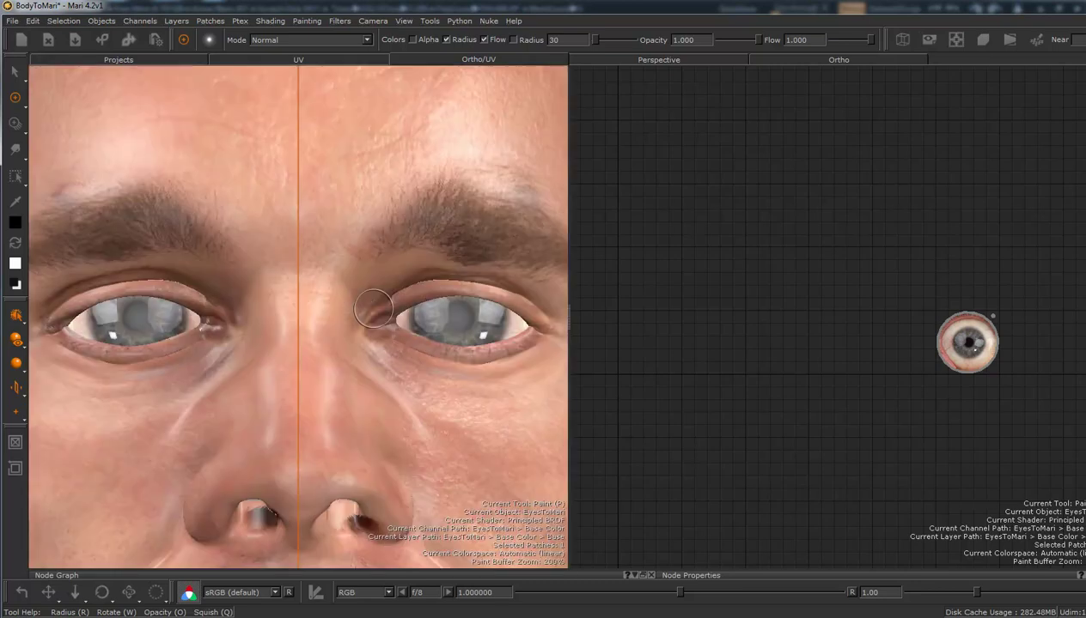
{"action": "right_click_drag", "start_coordinate": [397, 328], "coordinate": [190, 337], "text": "alt"}
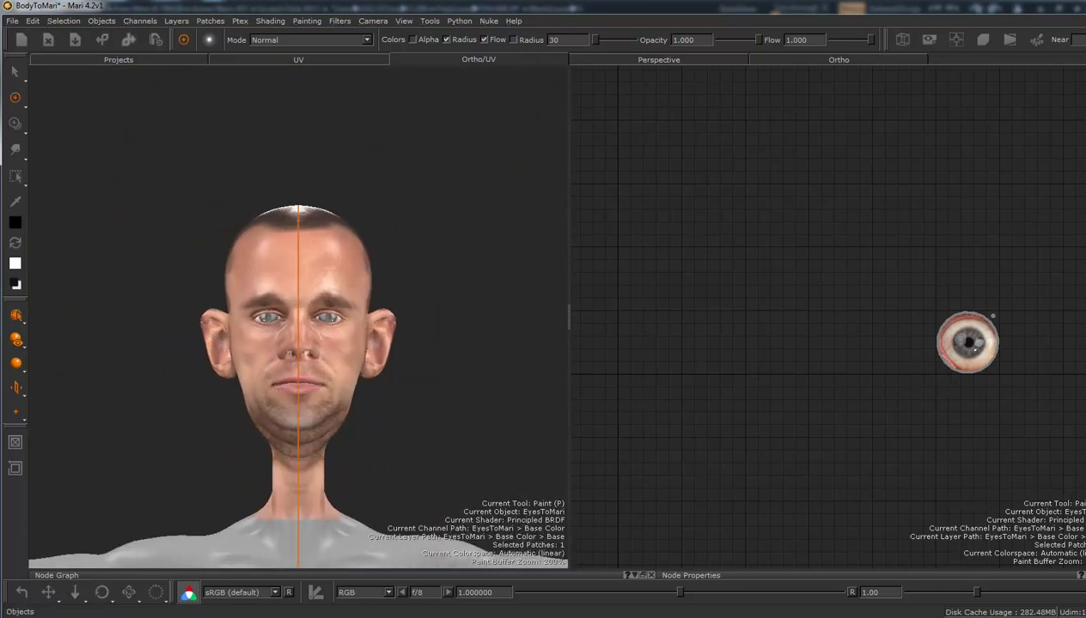
Step: Make BodyToMari the active object, frame its torso from the front, and turn mirror projecting off
{"action": "key", "text": "shift+o"}
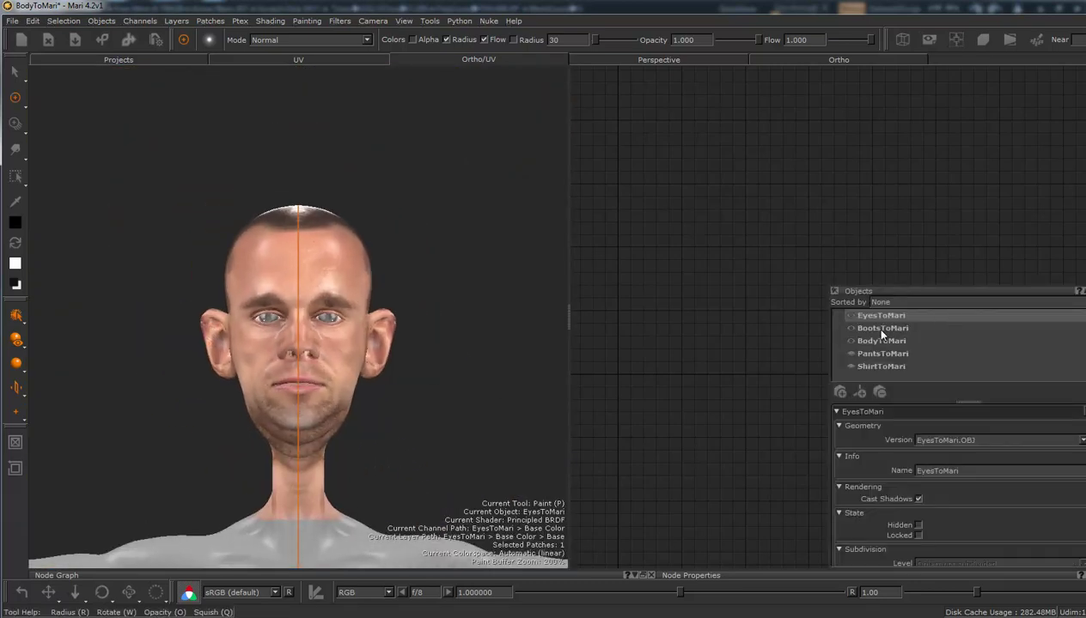
{"action": "left_click", "coordinate": [859, 336]}
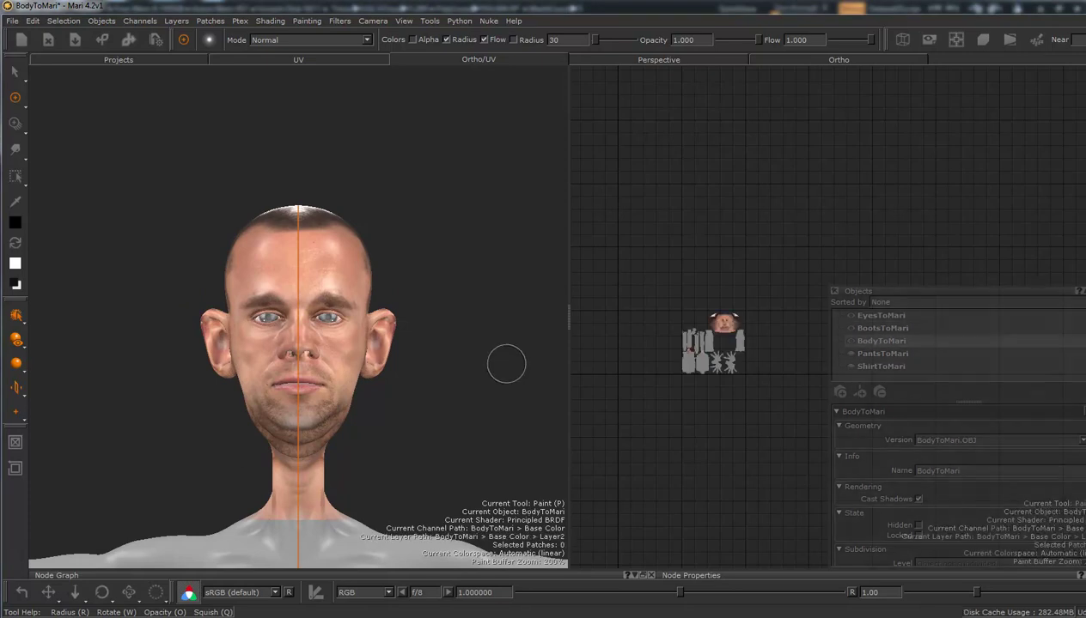
{"action": "mouse_move", "coordinate": [414, 400]}
{"action": "middle_mouse_down", "text": "alt"}
{"action": "mouse_move", "coordinate": [402, 319]}
{"action": "mouse_move", "coordinate": [418, 204]}
{"action": "middle_mouse_up", "text": "alt"}
{"action": "mouse_move", "coordinate": [433, 293]}
{"action": "right_mouse_down", "text": "alt"}
{"action": "mouse_move", "coordinate": [387, 303]}
{"action": "mouse_move", "coordinate": [354, 335]}
{"action": "mouse_move", "coordinate": [424, 349]}
{"action": "mouse_move", "coordinate": [429, 378]}
{"action": "right_mouse_up", "text": "alt"}
{"action": "middle_click_drag", "start_coordinate": [426, 377], "coordinate": [412, 319], "text": "alt"}
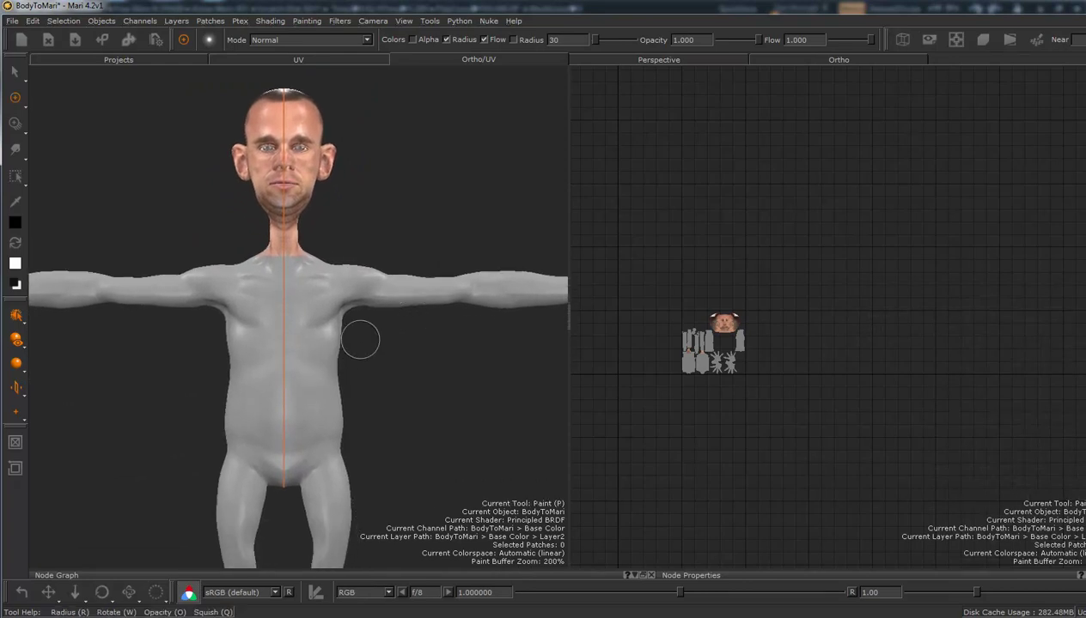
{"action": "left_click", "coordinate": [14, 388]}
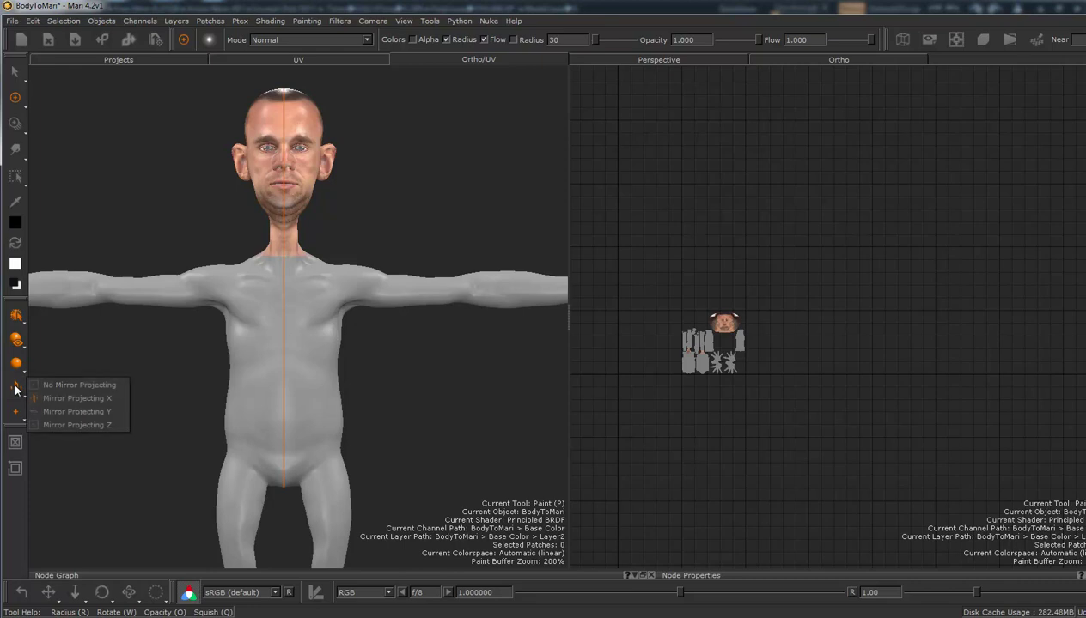
{"action": "left_click", "coordinate": [75, 387]}
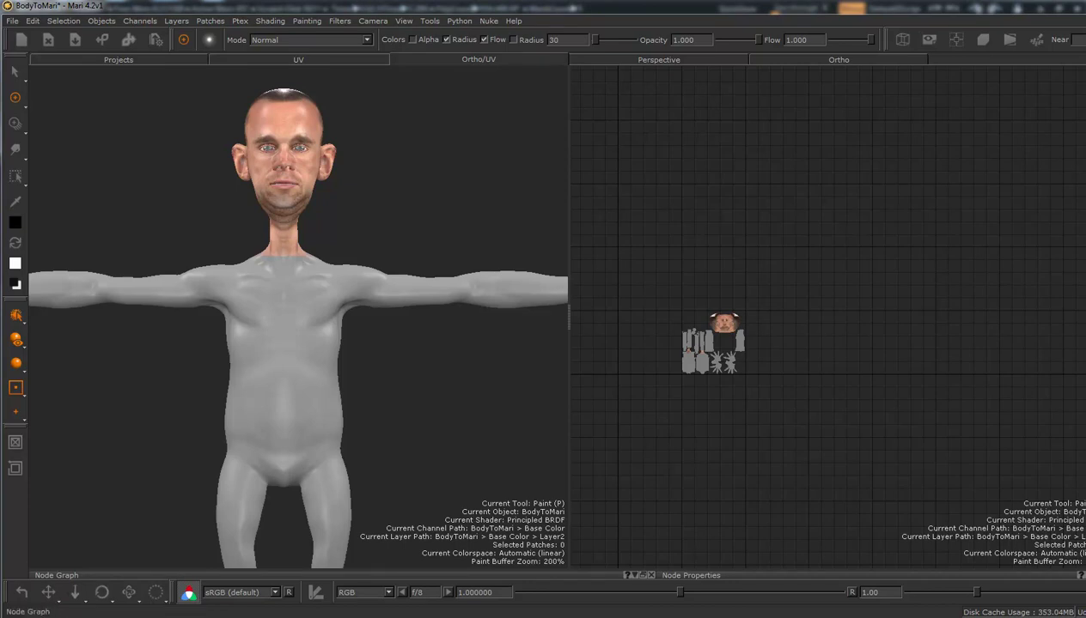
Step: Add the full-body reference photo Jan_0099.JPG to the project's Image Manager
{"action": "left_click", "coordinate": [1084, 194]}
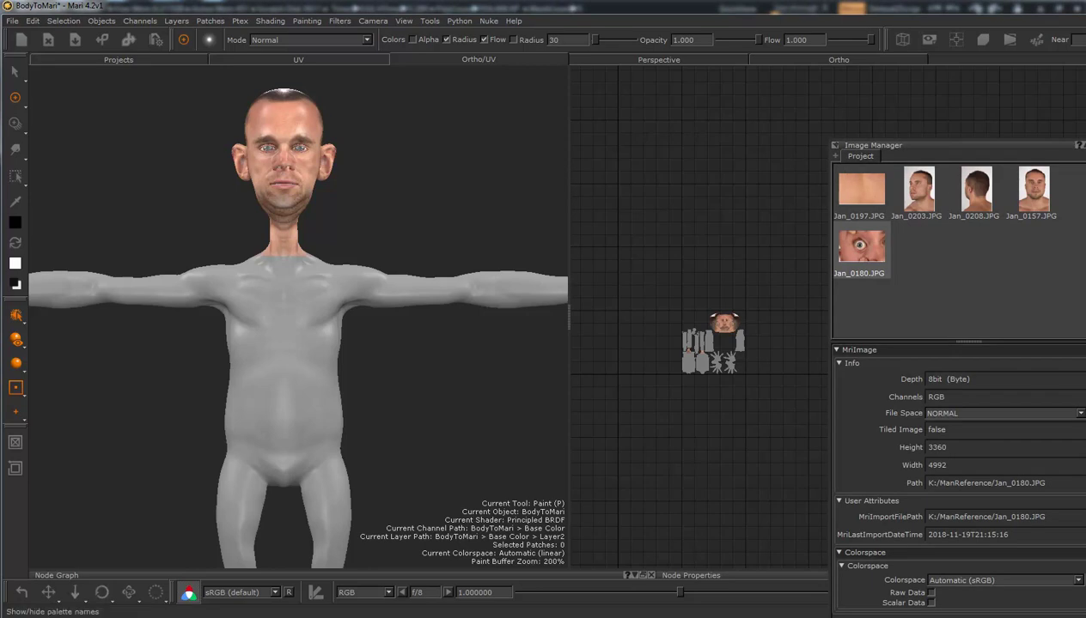
{"action": "left_click", "coordinate": [1084, 194]}
{"action": "left_click", "coordinate": [1083, 194]}
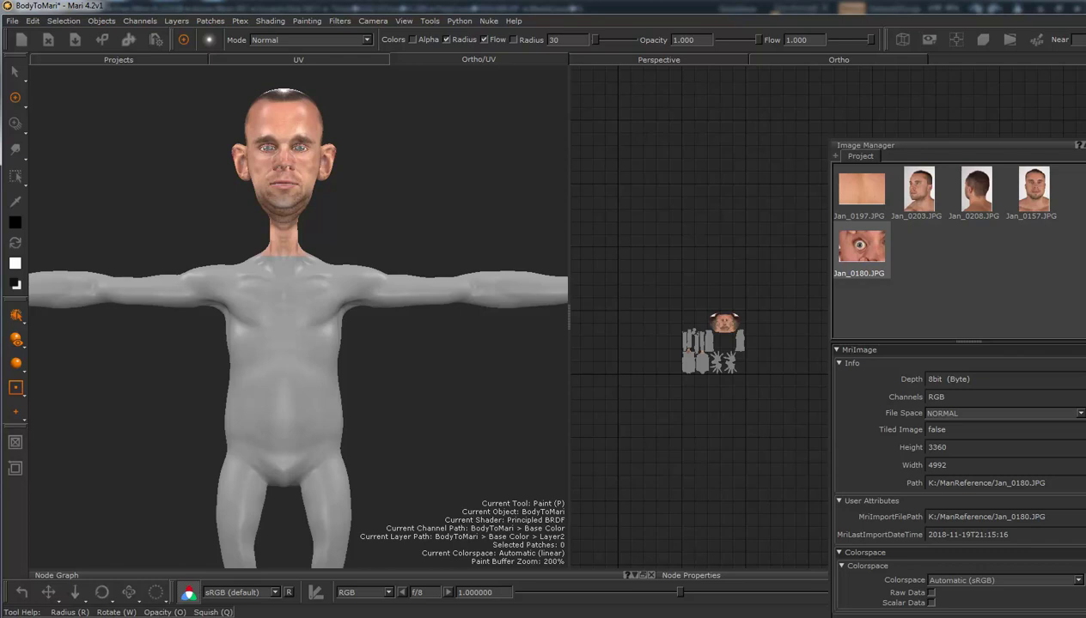
{"action": "left_click_drag", "start_coordinate": [929, 240], "coordinate": [945, 295]}
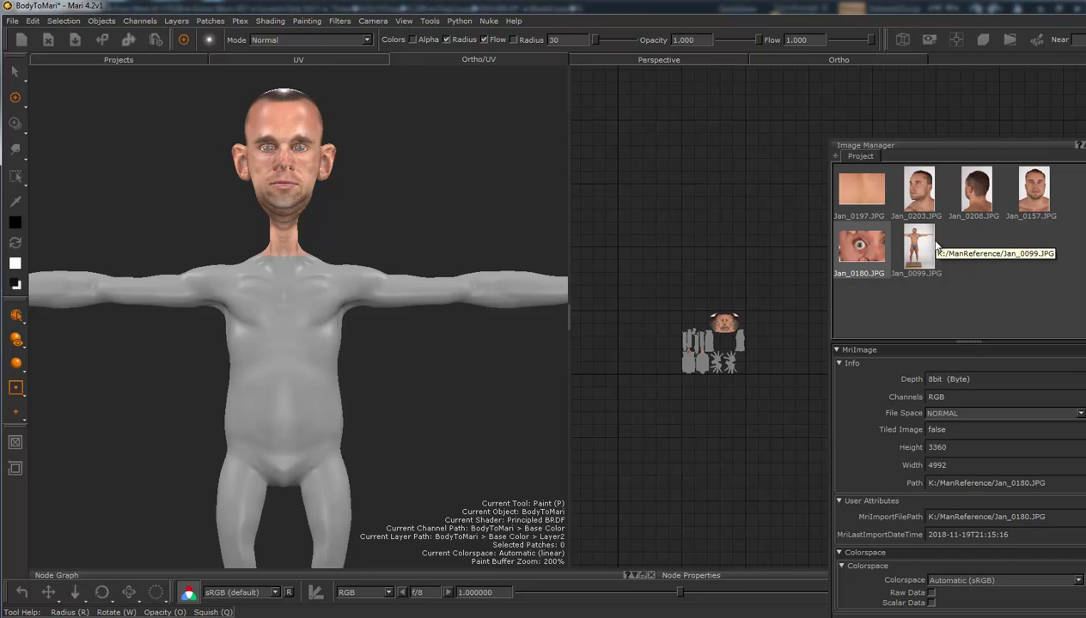
Step: Load Jan_0099.JPG into Paint Through, reset it, and scale and position it to match the model's torso and legs
{"action": "left_click_drag", "start_coordinate": [911, 245], "coordinate": [299, 348]}
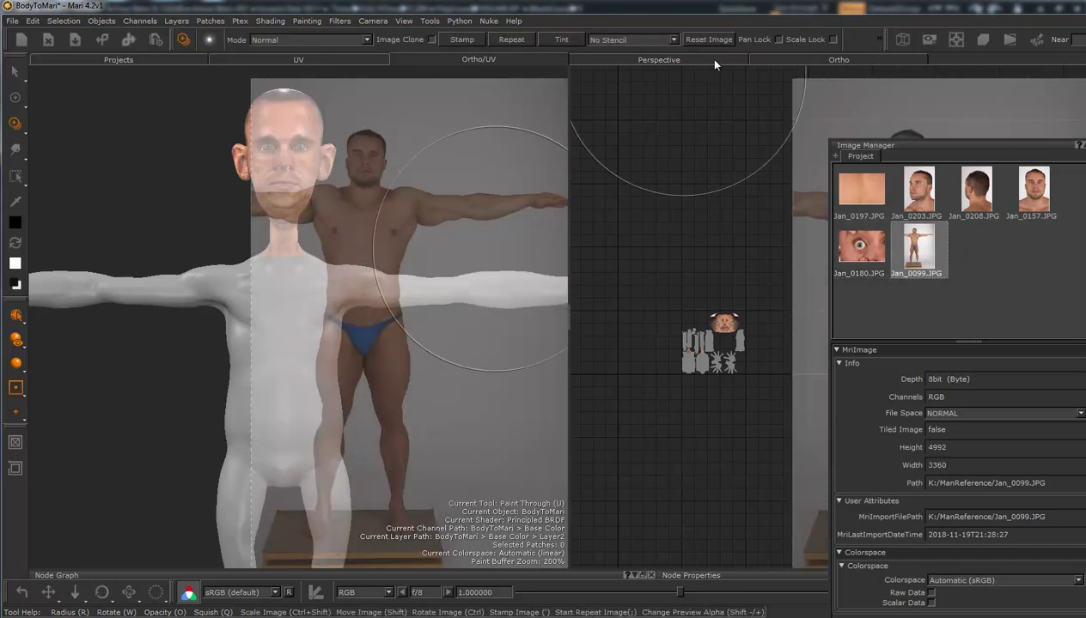
{"action": "left_click", "coordinate": [720, 39]}
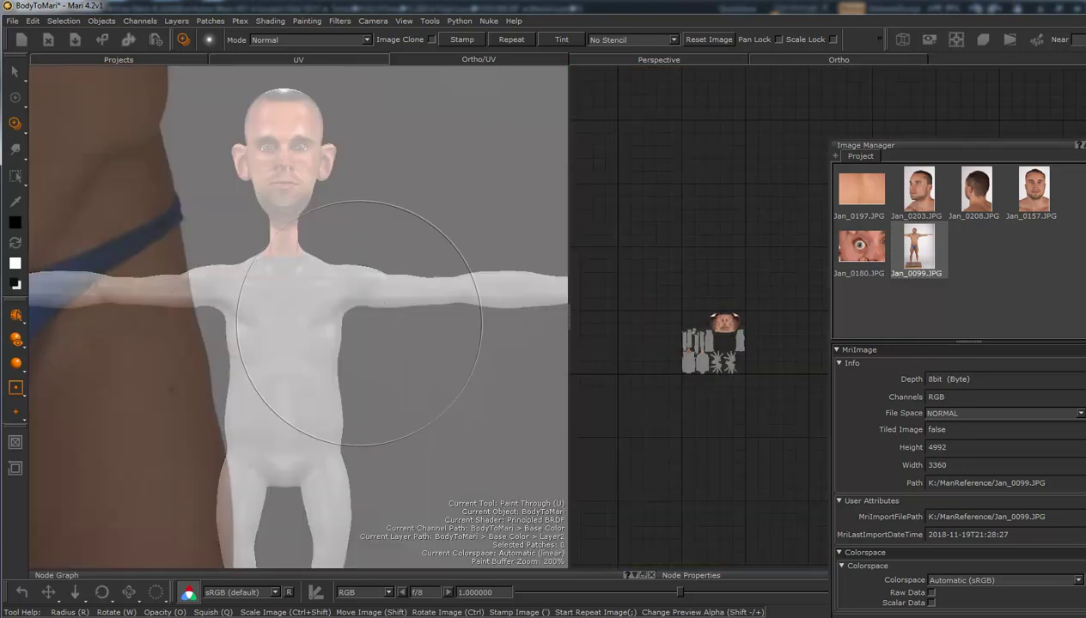
{"action": "left_click_drag", "start_coordinate": [388, 327], "coordinate": [103, 327], "text": "ctrl+shift"}
{"action": "left_click_drag", "start_coordinate": [256, 320], "coordinate": [145, 321], "text": "ctrl+shift"}
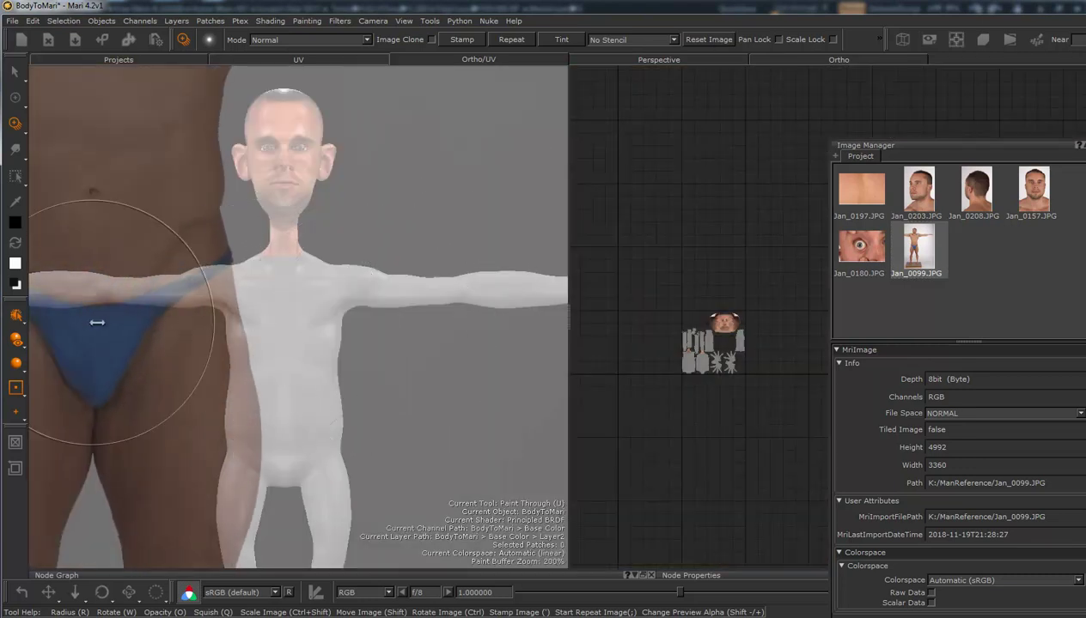
{"action": "left_click_drag", "start_coordinate": [306, 321], "coordinate": [183, 318], "text": "ctrl+shift"}
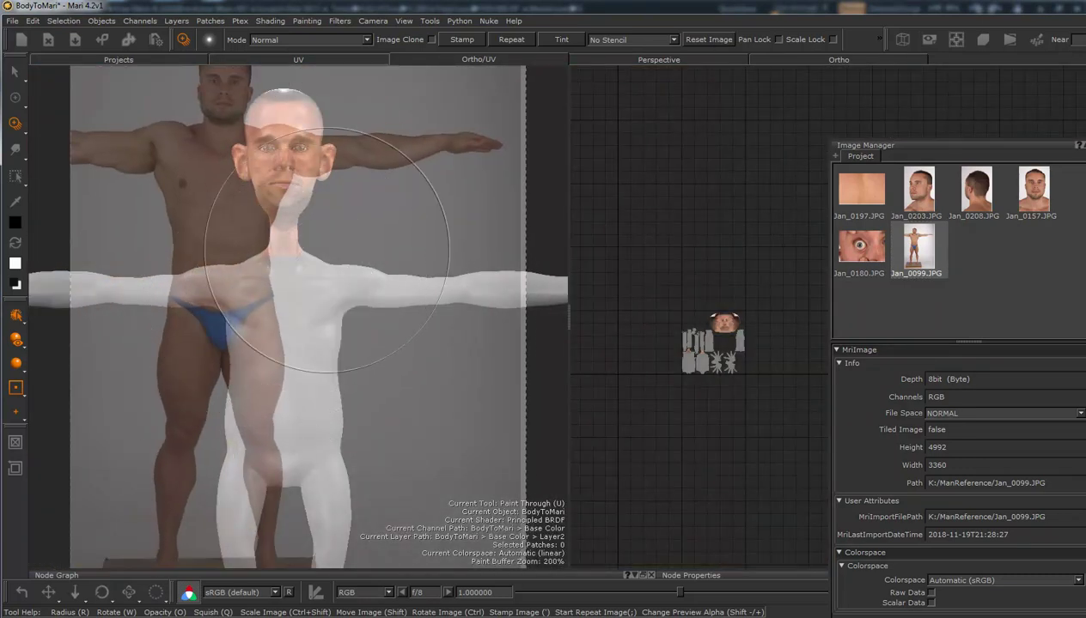
{"action": "left_click_drag", "start_coordinate": [328, 250], "coordinate": [397, 388], "text": "shift"}
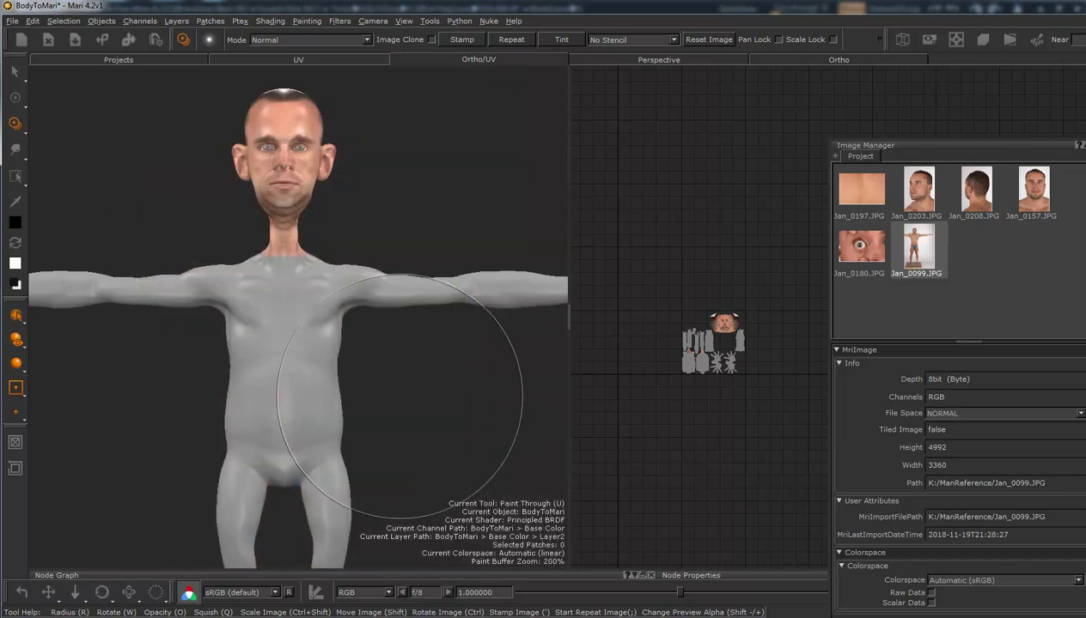
{"action": "middle_click_drag", "start_coordinate": [398, 387], "coordinate": [402, 325]}
{"action": "left_click_drag", "start_coordinate": [397, 364], "coordinate": [395, 281], "text": "shift"}
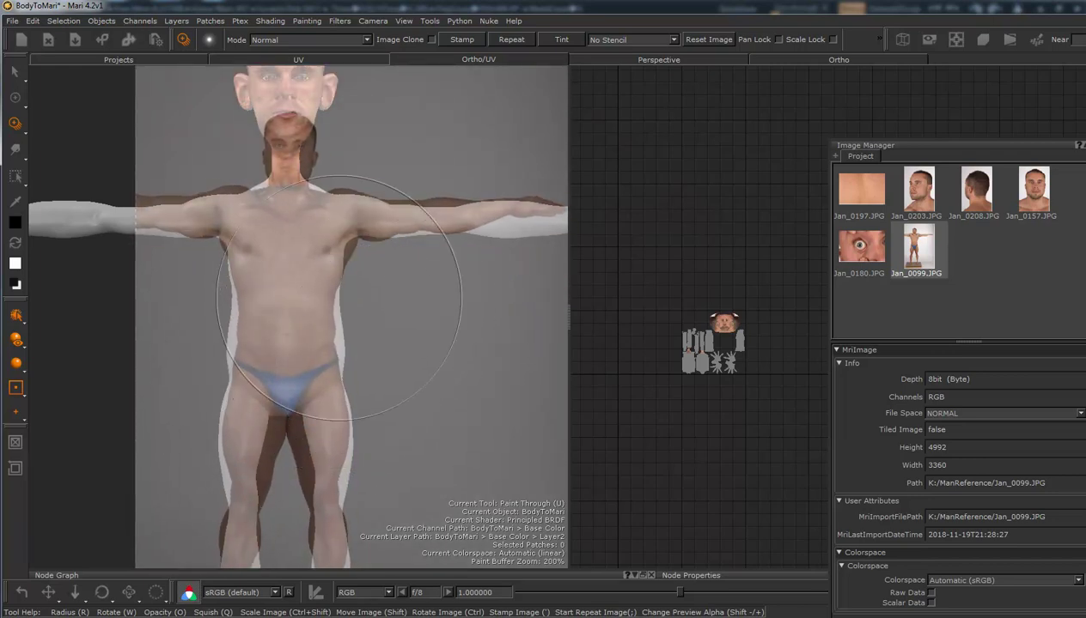
Step: Add a new paint layer above Layer2 and paint the torso, inner arms and legs through the body photo
{"action": "mouse_move", "coordinate": [308, 315]}
{"action": "left_mouse_down"}
{"action": "mouse_move", "coordinate": [278, 344]}
{"action": "mouse_move", "coordinate": [266, 436]}
{"action": "mouse_move", "coordinate": [279, 339]}
{"action": "mouse_move", "coordinate": [199, 206]}
{"action": "mouse_move", "coordinate": [194, 240]}
{"action": "mouse_move", "coordinate": [429, 232]}
{"action": "mouse_move", "coordinate": [219, 245]}
{"action": "mouse_move", "coordinate": [234, 250]}
{"action": "left_mouse_up"}
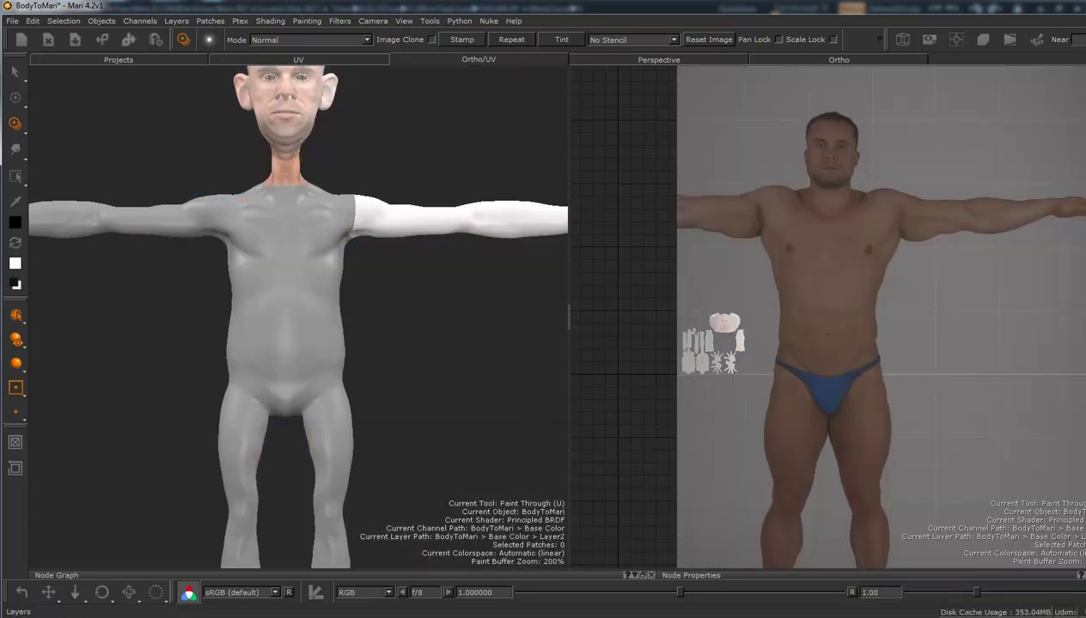
{"action": "key", "text": "j"}
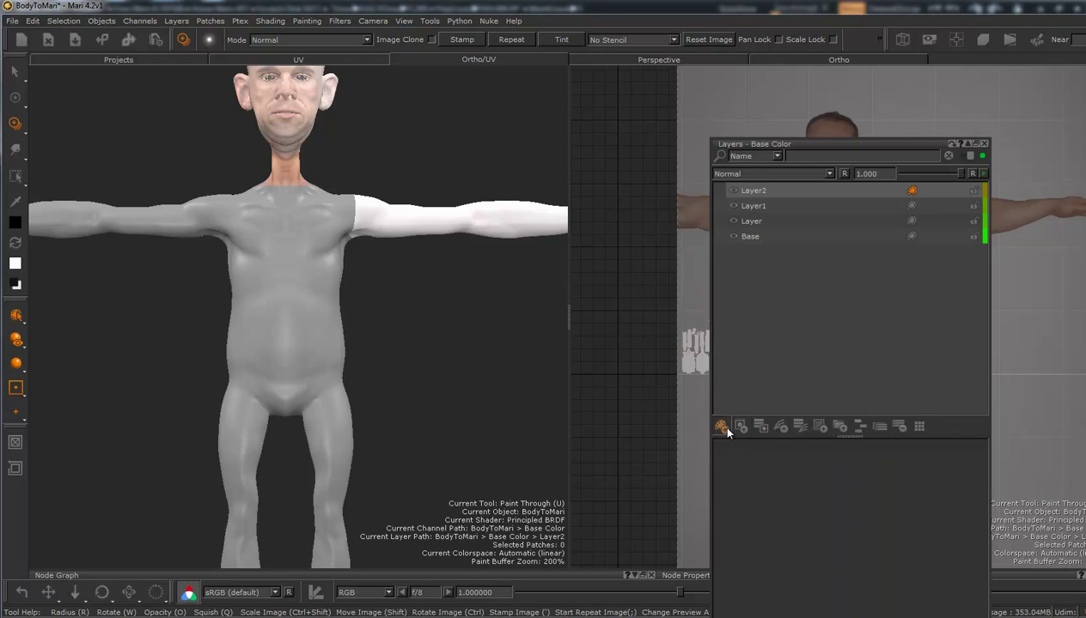
{"action": "left_click", "coordinate": [738, 427]}
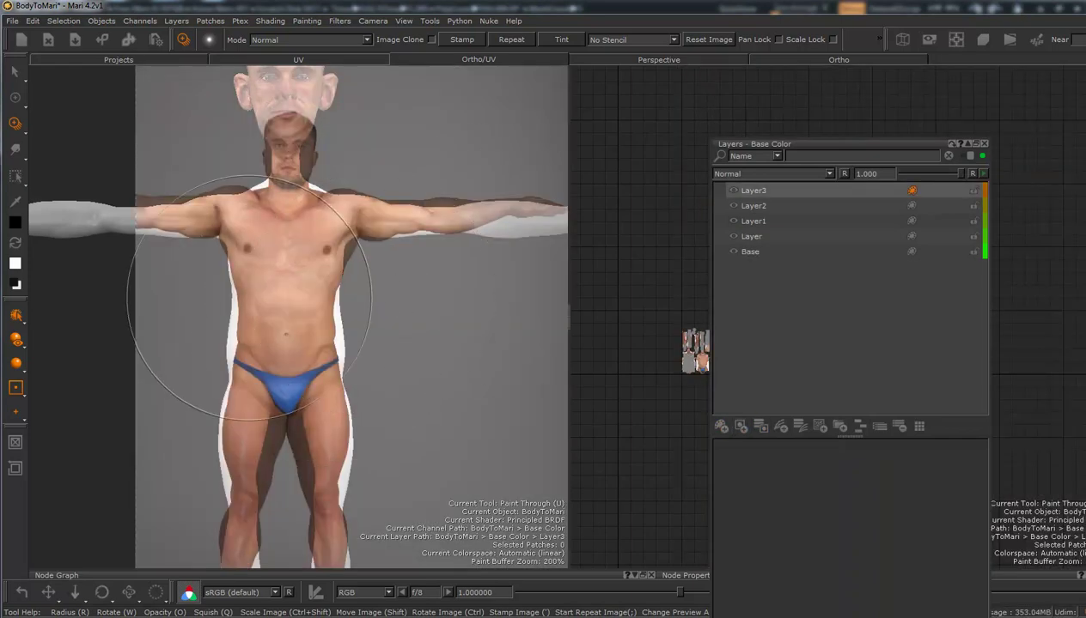
Step: Warp the unbaked body projection with the Slerp tool in Pull mode to cover the character's right waist, hip and thigh
{"action": "key", "text": "slash"}
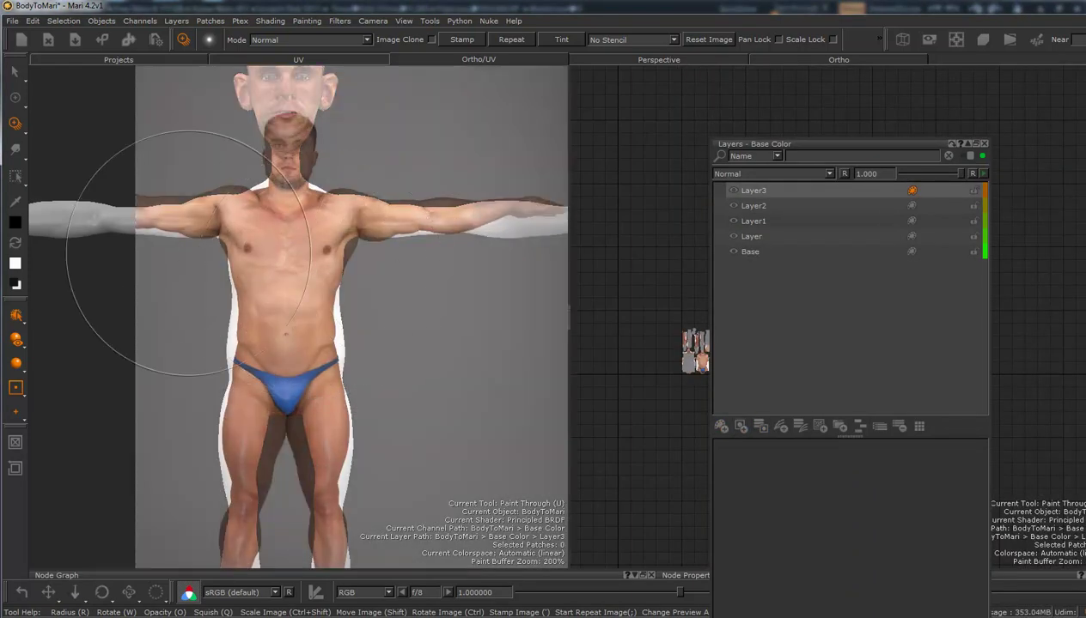
{"action": "left_click", "coordinate": [14, 148]}
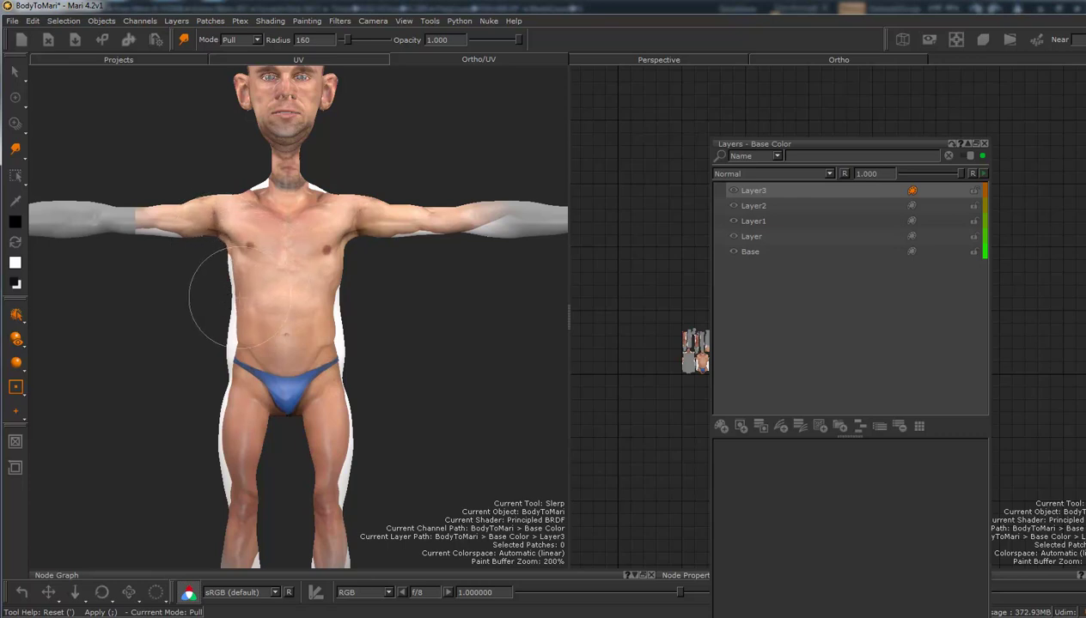
{"action": "mouse_move", "coordinate": [240, 317]}
{"action": "left_mouse_down"}
{"action": "mouse_move", "coordinate": [231, 319]}
{"action": "mouse_move", "coordinate": [232, 359]}
{"action": "left_mouse_up"}
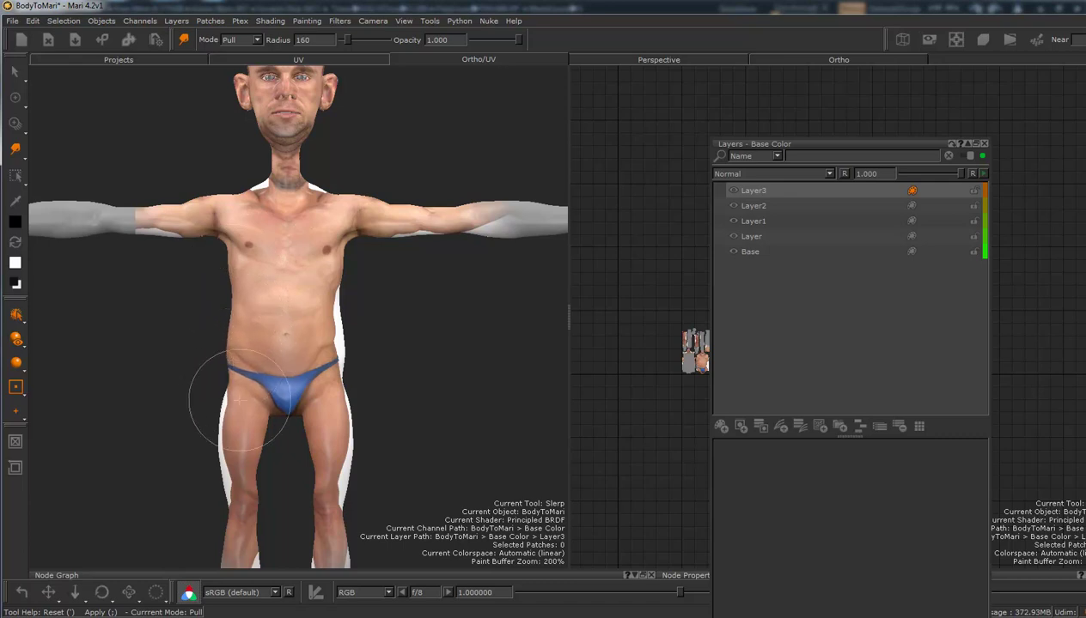
{"action": "left_click_drag", "start_coordinate": [238, 400], "coordinate": [227, 399]}
{"action": "mouse_move", "coordinate": [233, 444]}
{"action": "left_mouse_down"}
{"action": "mouse_move", "coordinate": [221, 448]}
{"action": "mouse_move", "coordinate": [229, 483]}
{"action": "left_mouse_up"}
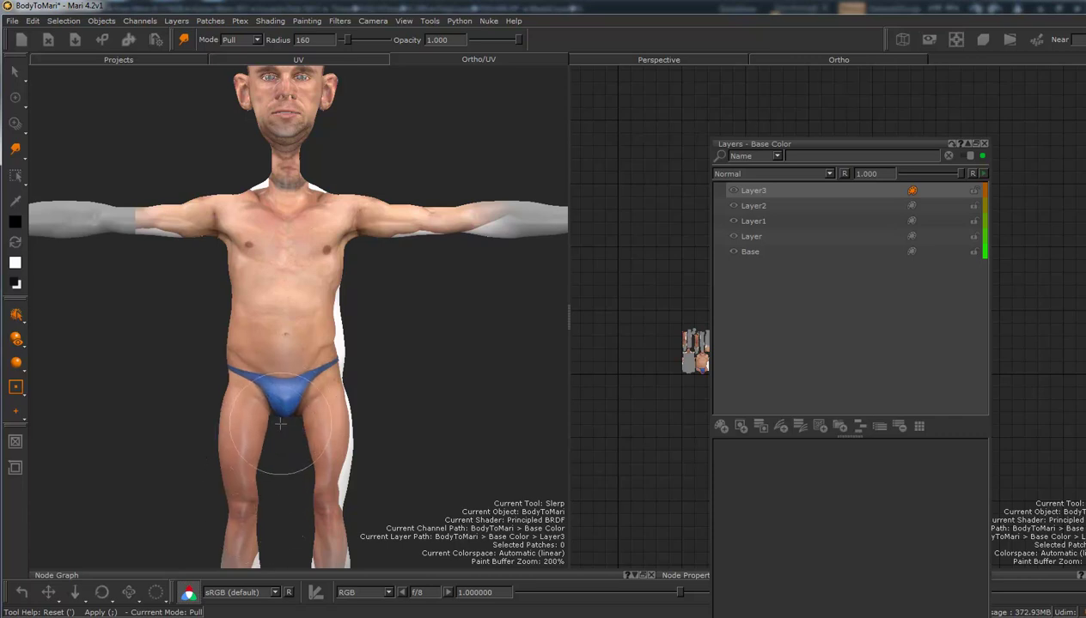
Step: Pull the projected paint over the white gaps at the character's left waist, armpit, shoulders and base of the neck
{"action": "mouse_move", "coordinate": [335, 343]}
{"action": "left_mouse_down"}
{"action": "mouse_move", "coordinate": [342, 353]}
{"action": "mouse_move", "coordinate": [340, 301]}
{"action": "left_mouse_up"}
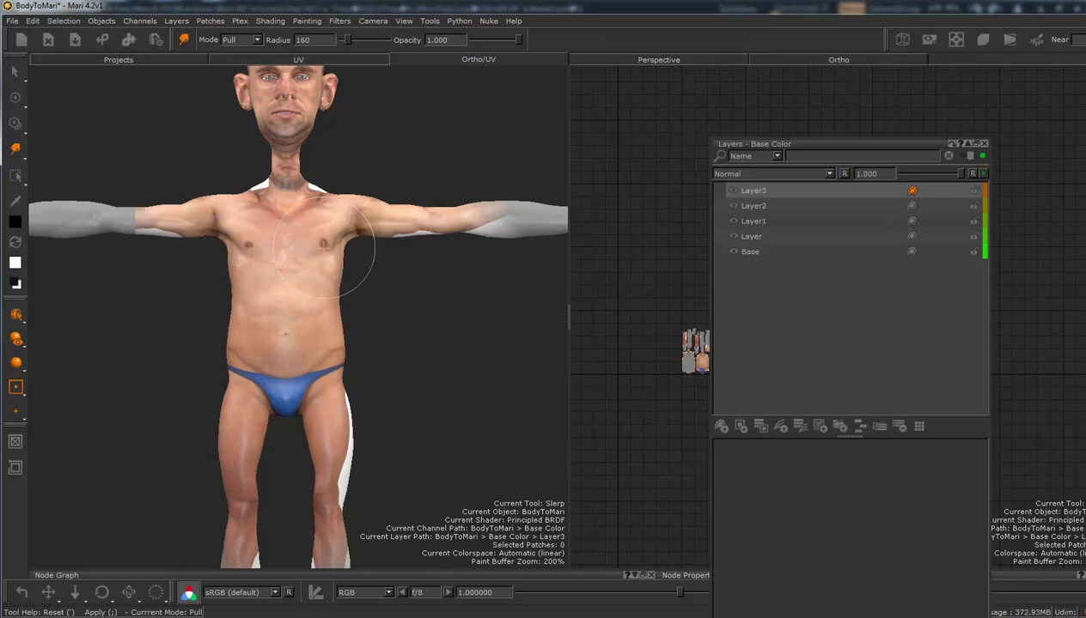
{"action": "left_click_drag", "start_coordinate": [352, 222], "coordinate": [361, 233]}
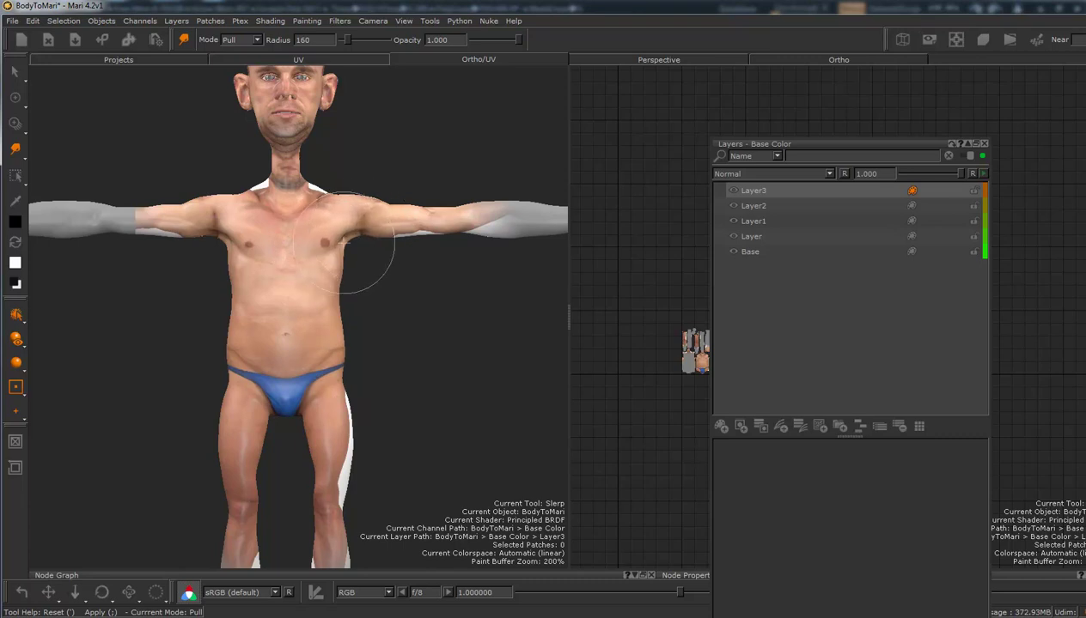
{"action": "mouse_move", "coordinate": [309, 197]}
{"action": "left_mouse_down"}
{"action": "mouse_move", "coordinate": [315, 174]}
{"action": "mouse_move", "coordinate": [262, 169]}
{"action": "mouse_move", "coordinate": [255, 184]}
{"action": "mouse_move", "coordinate": [268, 180]}
{"action": "left_mouse_up"}
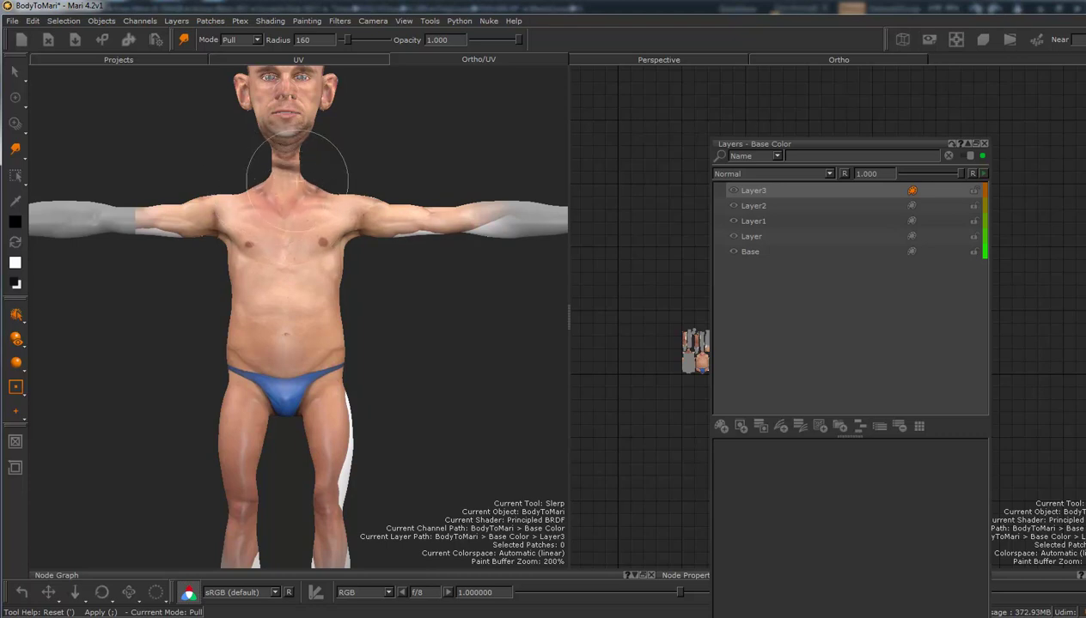
{"action": "left_click_drag", "start_coordinate": [297, 167], "coordinate": [295, 160]}
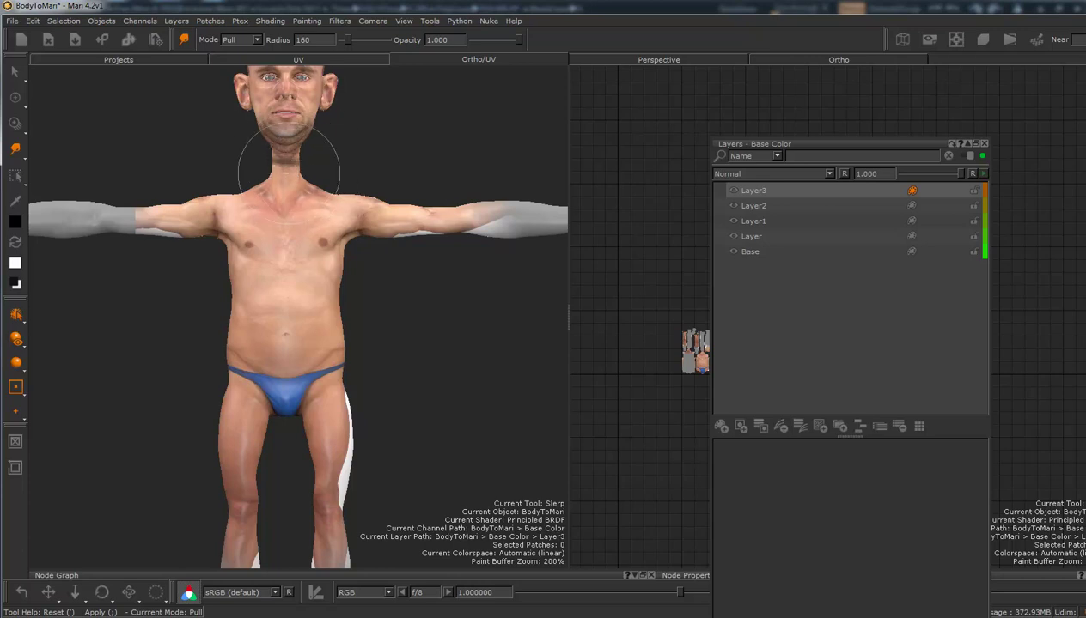
Step: Erase the photo's projected chin and beard from the neck with the Paint Buffer Eraser
{"action": "left_click", "coordinate": [22, 99]}
{"action": "left_click", "coordinate": [77, 121]}
{"action": "key", "text": "e"}
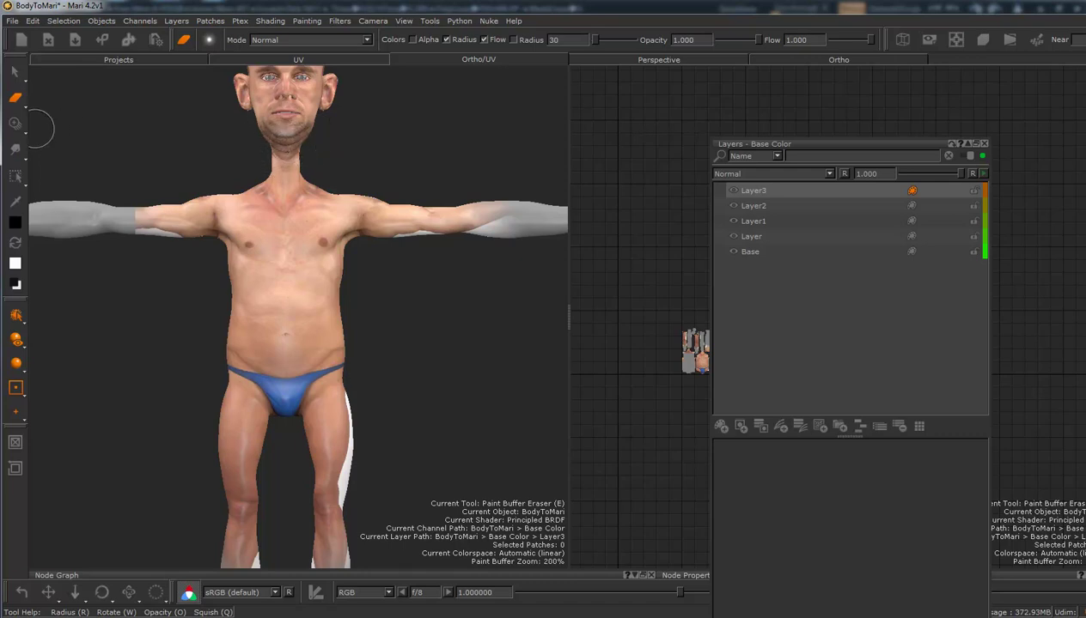
Step: Pull the projected paint with Slerp to fill the undersides of both arms and the outer edge of the character's left leg
{"action": "left_click", "coordinate": [14, 148]}
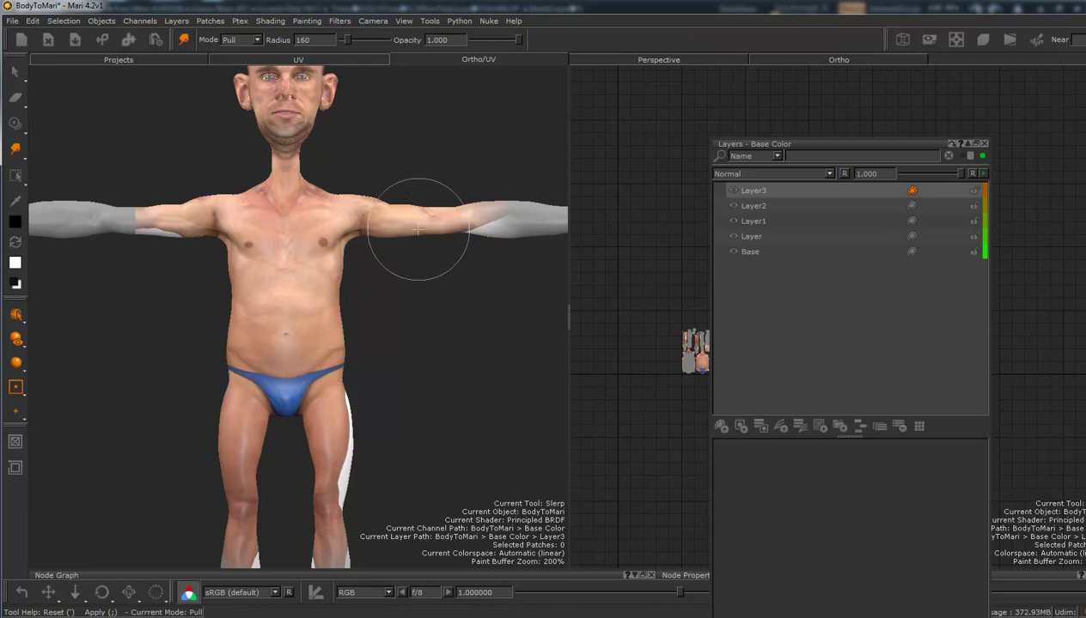
{"action": "mouse_move", "coordinate": [400, 228]}
{"action": "left_mouse_down"}
{"action": "mouse_move", "coordinate": [446, 216]}
{"action": "mouse_move", "coordinate": [401, 211]}
{"action": "left_mouse_up"}
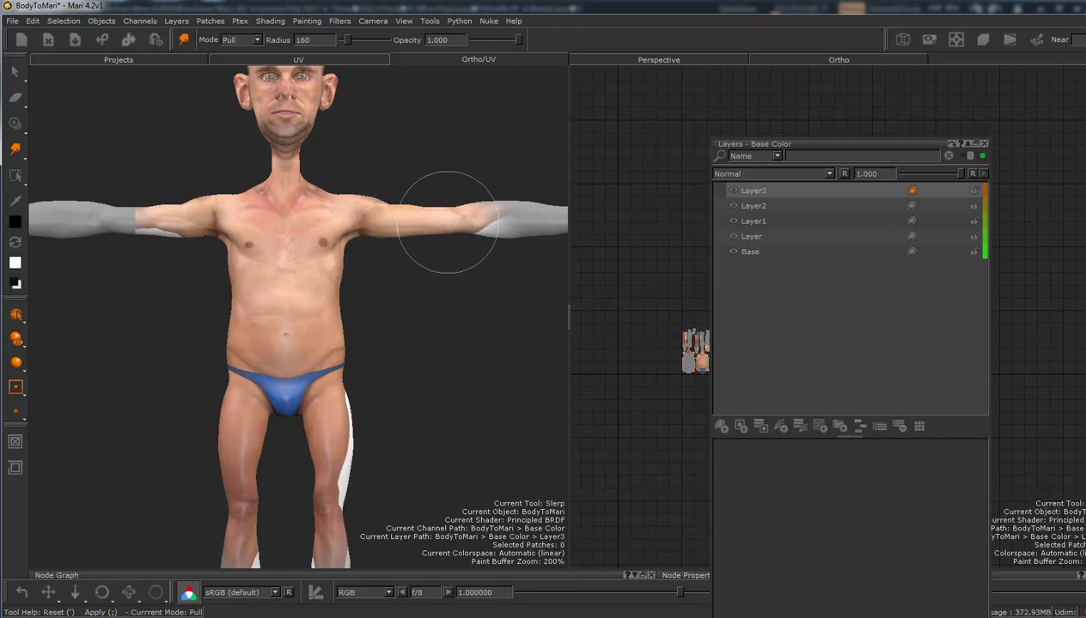
{"action": "left_click_drag", "start_coordinate": [465, 225], "coordinate": [480, 223]}
{"action": "mouse_move", "coordinate": [164, 222]}
{"action": "left_mouse_down"}
{"action": "mouse_move", "coordinate": [145, 222]}
{"action": "mouse_move", "coordinate": [151, 203]}
{"action": "mouse_move", "coordinate": [145, 218]}
{"action": "mouse_move", "coordinate": [165, 228]}
{"action": "mouse_move", "coordinate": [165, 218]}
{"action": "left_mouse_up"}
{"action": "mouse_move", "coordinate": [318, 437]}
{"action": "left_mouse_down"}
{"action": "mouse_move", "coordinate": [332, 414]}
{"action": "mouse_move", "coordinate": [368, 399]}
{"action": "mouse_move", "coordinate": [319, 454]}
{"action": "mouse_move", "coordinate": [357, 474]}
{"action": "mouse_move", "coordinate": [303, 504]}
{"action": "mouse_move", "coordinate": [312, 486]}
{"action": "mouse_move", "coordinate": [321, 504]}
{"action": "left_mouse_up"}
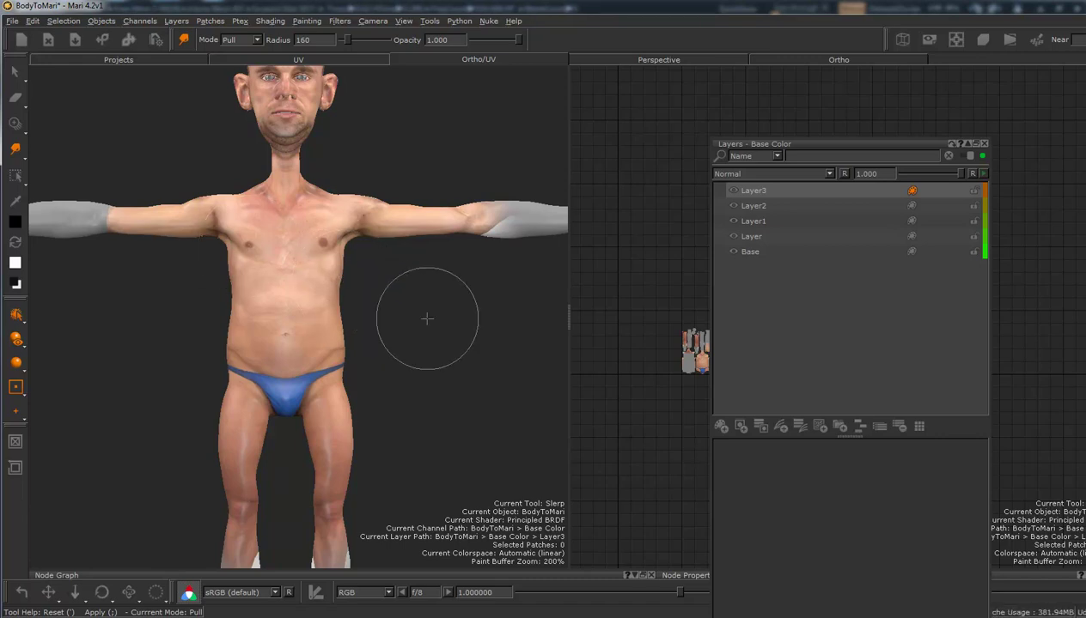
Step: Load the Jan_0197.JPG skin photo into Paint Through and scale and position it for covering the neck
{"action": "left_click_drag", "start_coordinate": [398, 319], "coordinate": [439, 296], "text": "alt"}
{"action": "middle_click_drag", "start_coordinate": [439, 297], "coordinate": [422, 395], "text": "alt"}
{"action": "mouse_move", "coordinate": [422, 395]}
{"action": "left_mouse_down", "text": "alt"}
{"action": "mouse_move", "coordinate": [311, 388]}
{"action": "mouse_move", "coordinate": [428, 392]}
{"action": "left_mouse_up", "text": "alt"}
{"action": "right_click_drag", "start_coordinate": [429, 392], "coordinate": [640, 395], "text": "alt"}
{"action": "middle_click_drag", "start_coordinate": [321, 250], "coordinate": [299, 386], "text": "alt"}
{"action": "left_click_drag", "start_coordinate": [299, 385], "coordinate": [373, 345], "text": "alt"}
{"action": "middle_click_drag", "start_coordinate": [308, 349], "coordinate": [300, 351], "text": "alt"}
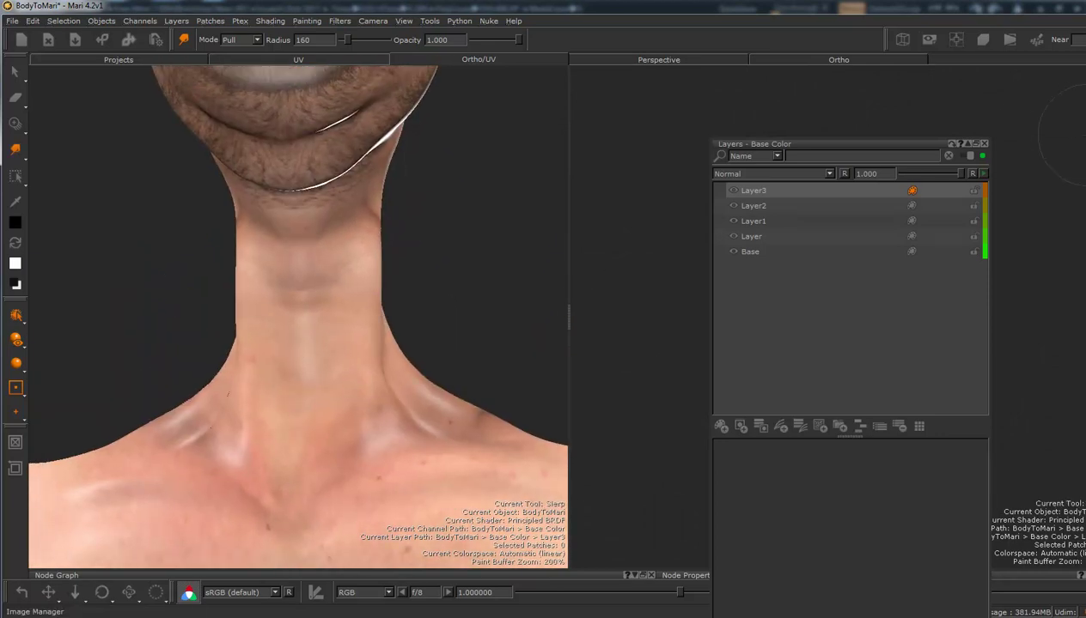
{"action": "left_click", "coordinate": [1084, 222]}
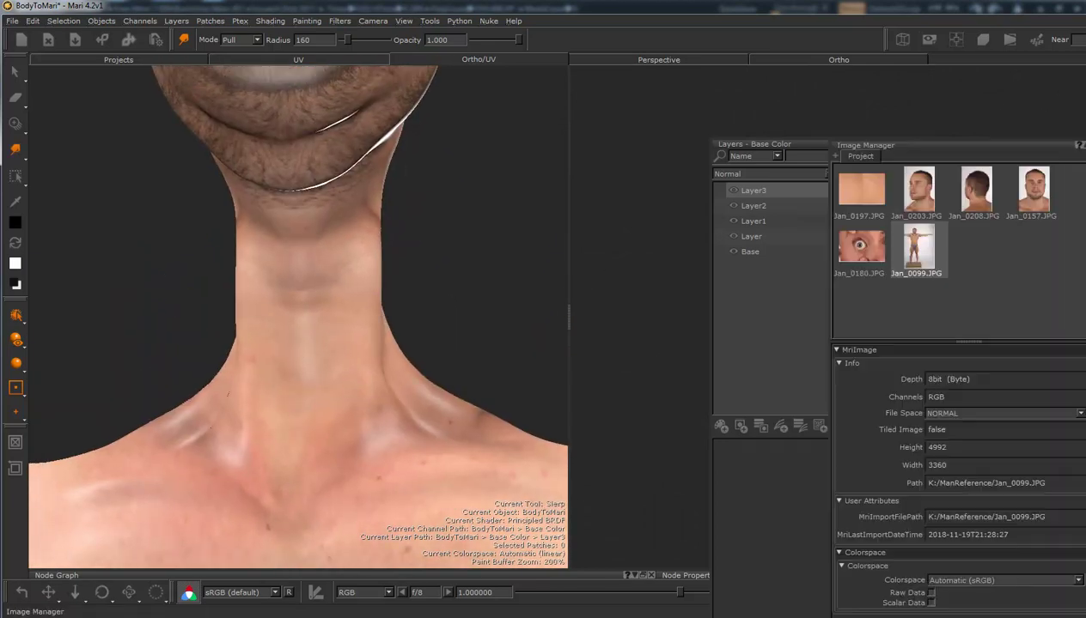
{"action": "left_click", "coordinate": [854, 190]}
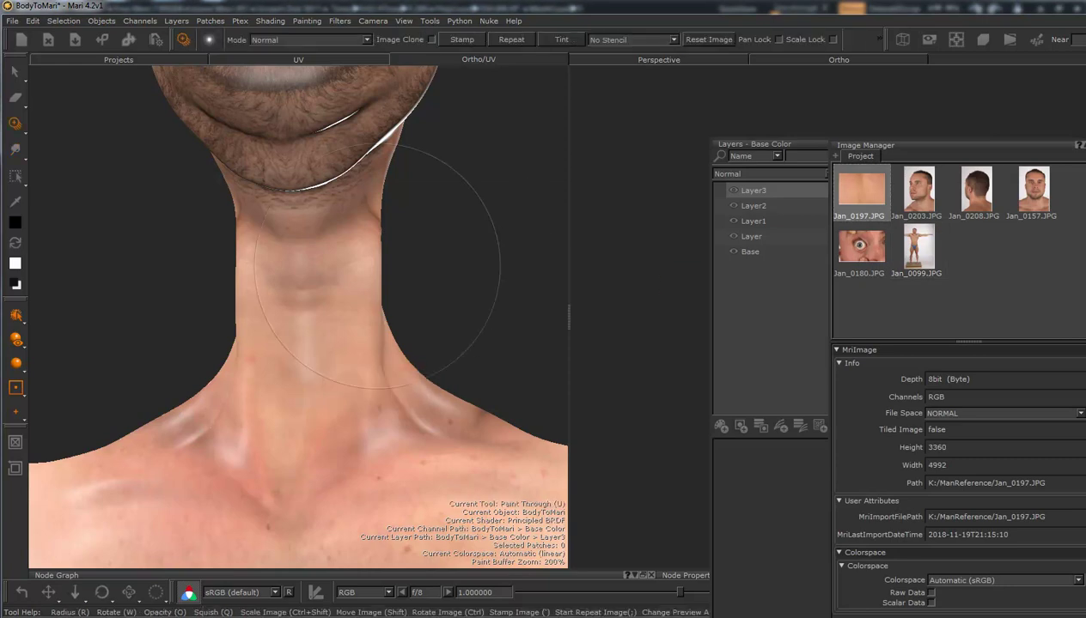
{"action": "right_click_drag", "start_coordinate": [383, 378], "coordinate": [328, 380], "text": "alt"}
{"action": "left_click_drag", "start_coordinate": [351, 375], "coordinate": [192, 378], "text": "ctrl+shift"}
{"action": "left_click_drag", "start_coordinate": [310, 378], "coordinate": [320, 377], "text": "shift"}
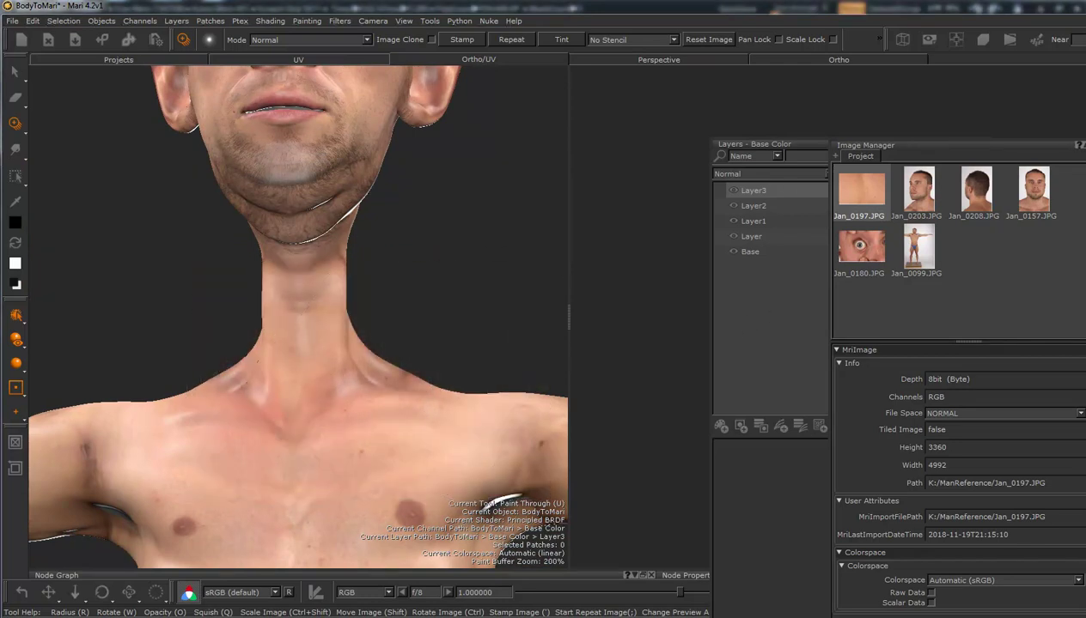
Step: Clear the palettes off the UV view, frame the neck and chest UVs, scale the skin photo over them and reduce the brush radius
{"action": "left_click", "coordinate": [1085, 145]}
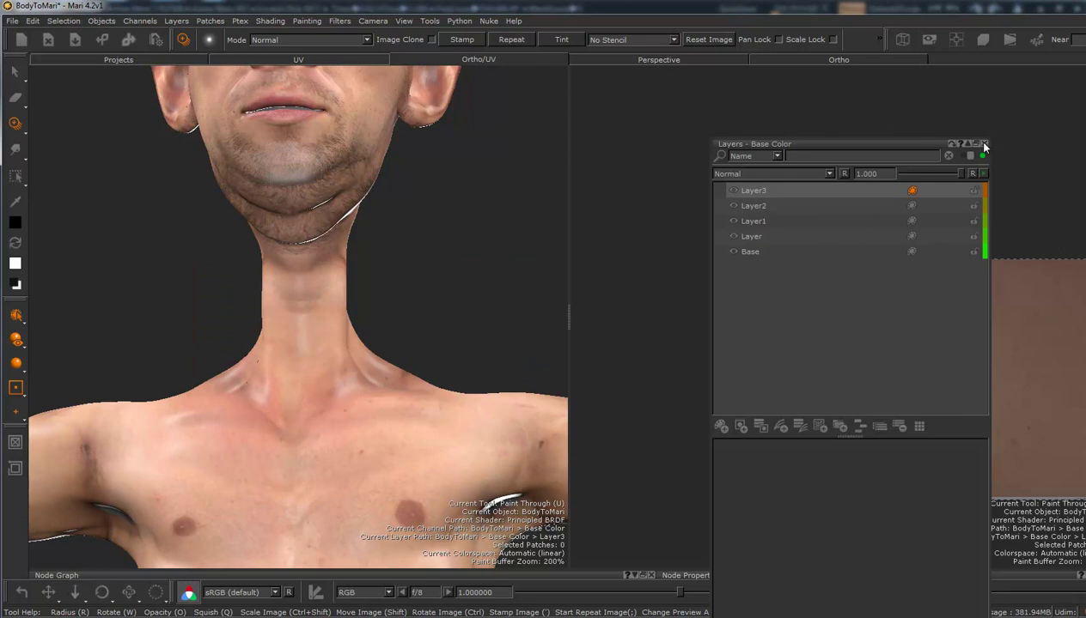
{"action": "left_click", "coordinate": [985, 145]}
{"action": "right_click_drag", "start_coordinate": [961, 289], "coordinate": [867, 288], "text": "alt"}
{"action": "scroll", "coordinate": [867, 287], "scroll_direction": "up", "scroll_amount": 10}
{"action": "scroll", "coordinate": [847, 367], "scroll_direction": "up", "scroll_amount": 3}
{"action": "key", "text": "u"}
{"action": "scroll", "coordinate": [756, 383], "scroll_direction": "up", "scroll_amount": 6}
{"action": "right_click_drag", "start_coordinate": [756, 384], "coordinate": [759, 383], "text": "alt"}
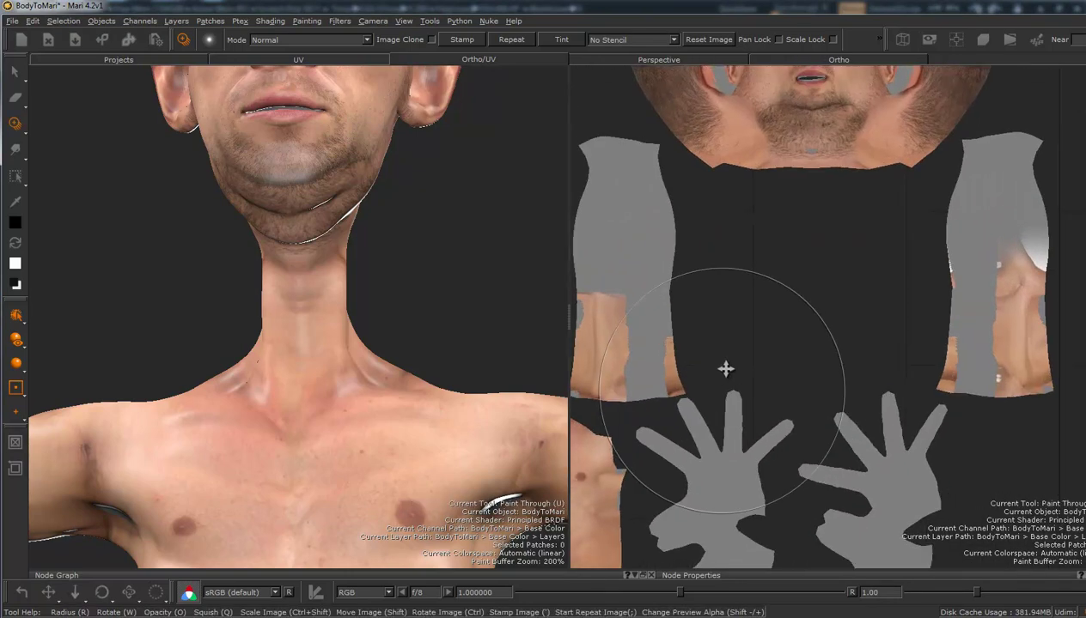
{"action": "middle_click_drag", "start_coordinate": [734, 364], "coordinate": [923, 220], "text": "alt"}
{"action": "right_click_drag", "start_coordinate": [741, 320], "coordinate": [763, 321], "text": "alt"}
{"action": "mouse_move", "coordinate": [729, 316]}
{"action": "middle_mouse_down", "text": "alt"}
{"action": "mouse_move", "coordinate": [752, 320]}
{"action": "mouse_move", "coordinate": [772, 355]}
{"action": "middle_mouse_up", "text": "alt"}
{"action": "right_click_drag", "start_coordinate": [768, 347], "coordinate": [823, 352], "text": "alt"}
{"action": "middle_click_drag", "start_coordinate": [745, 312], "coordinate": [850, 337], "text": "alt"}
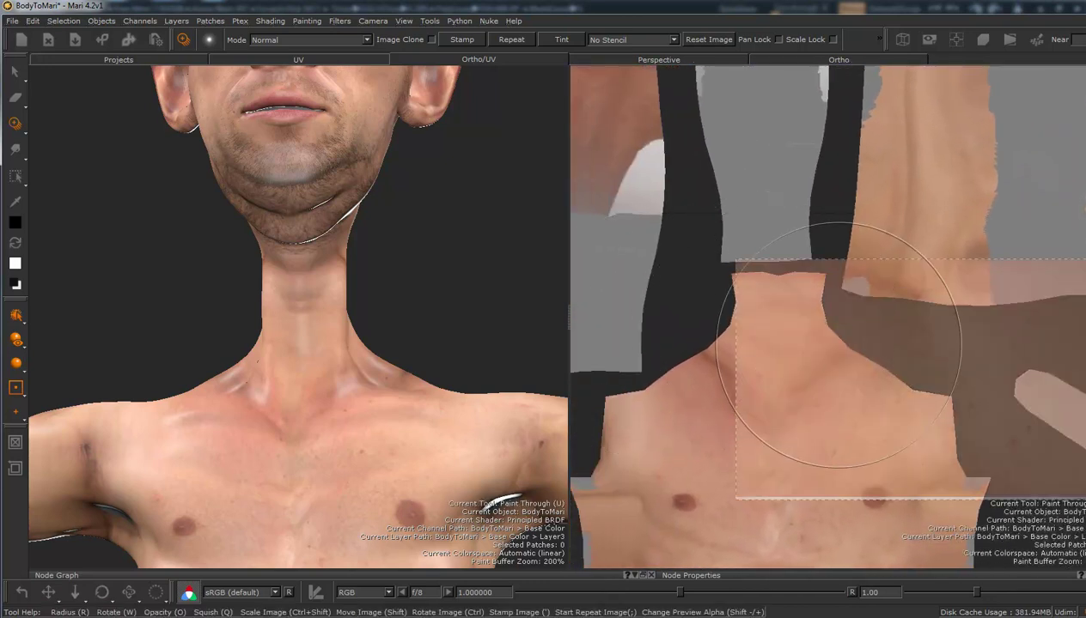
{"action": "left_click_drag", "start_coordinate": [825, 347], "coordinate": [741, 333], "text": "ctrl+shift"}
{"action": "key", "text": "r"}
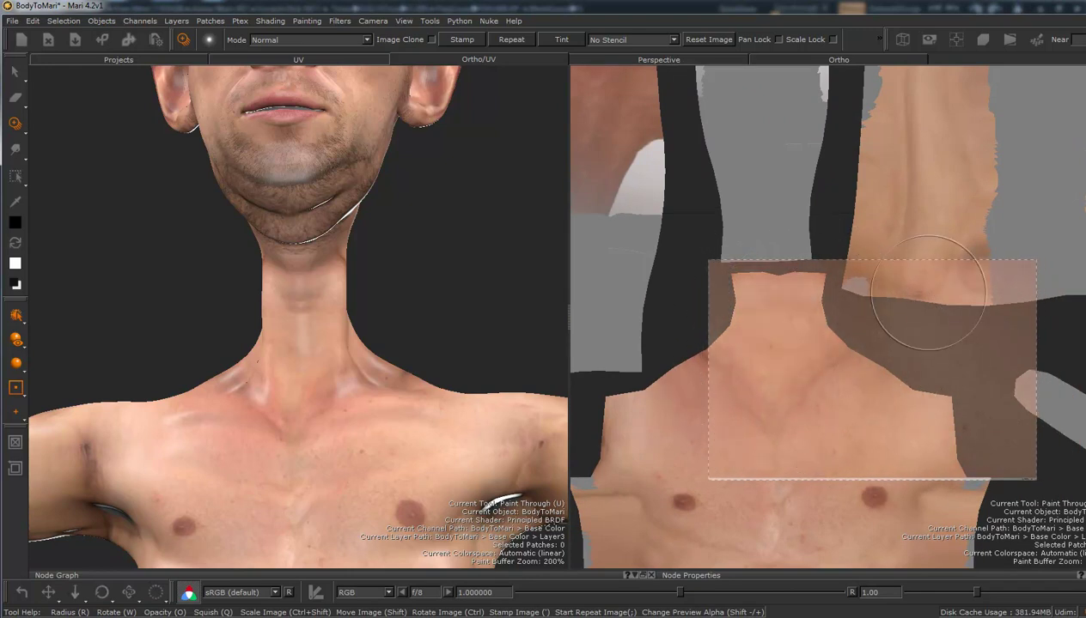
Step: Add a new paint layer above Layer3 and paint the skin photo over the neck, collarbones and upper chest in the UV view
{"action": "key", "text": "l"}
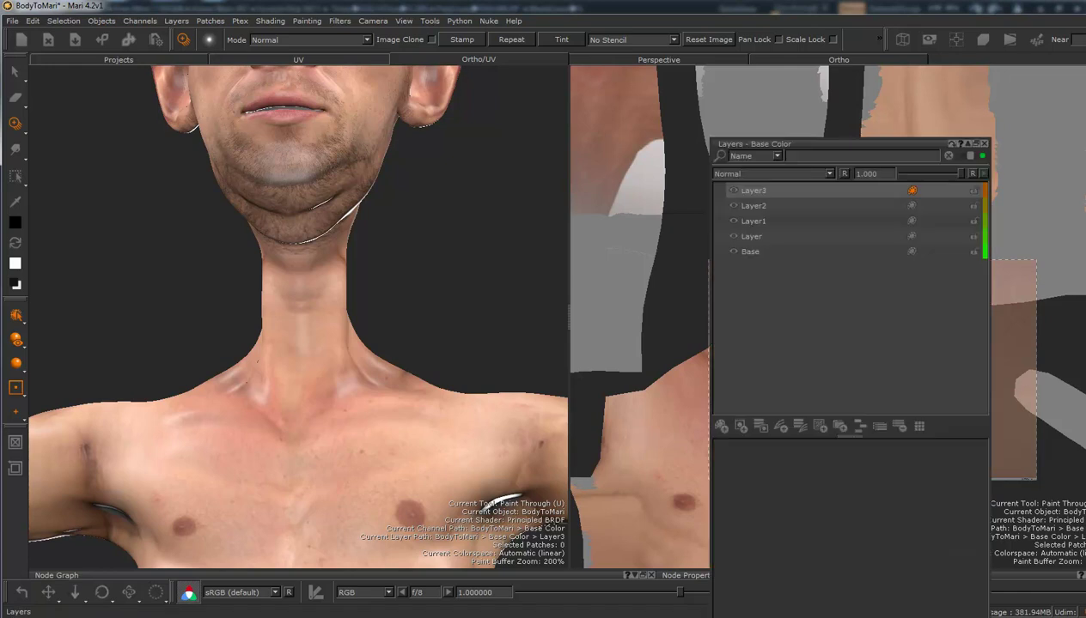
{"action": "left_click", "coordinate": [720, 427]}
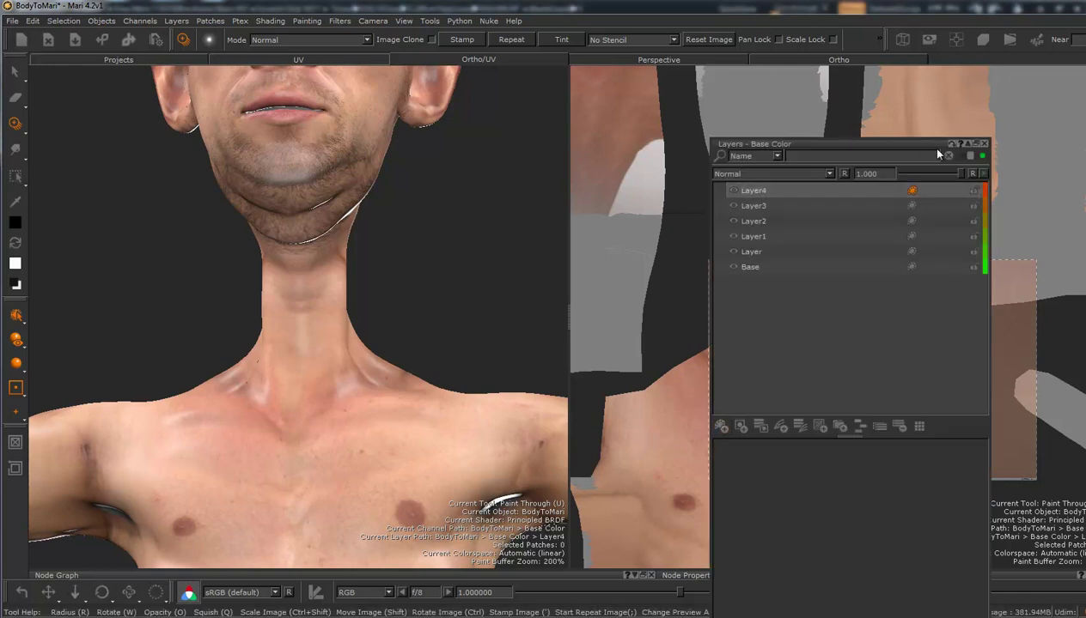
{"action": "key", "text": "j"}
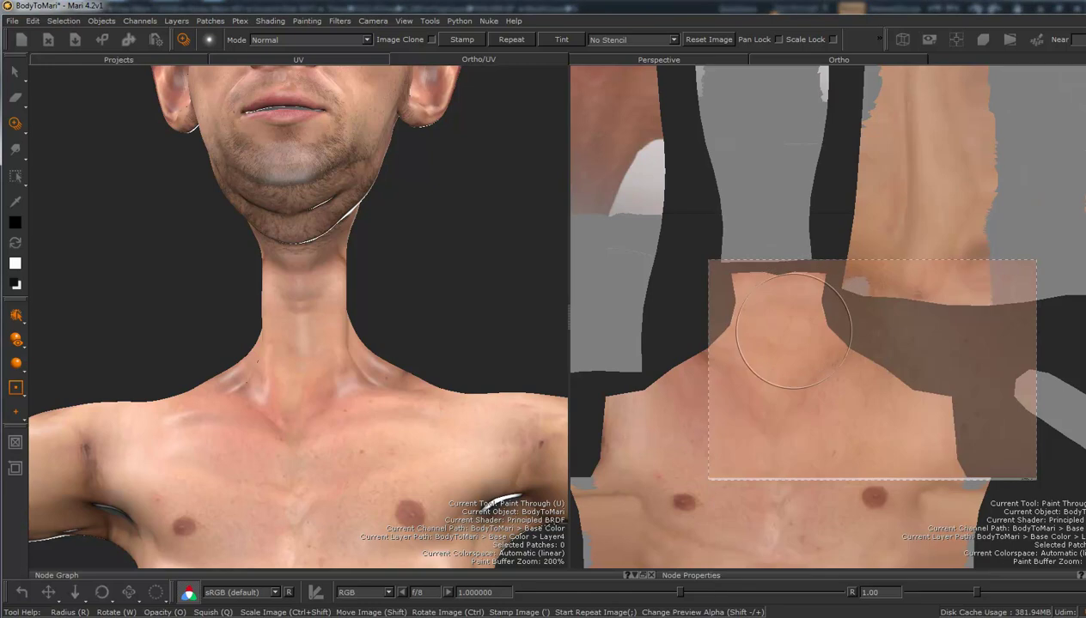
{"action": "left_click_drag", "start_coordinate": [764, 332], "coordinate": [778, 362]}
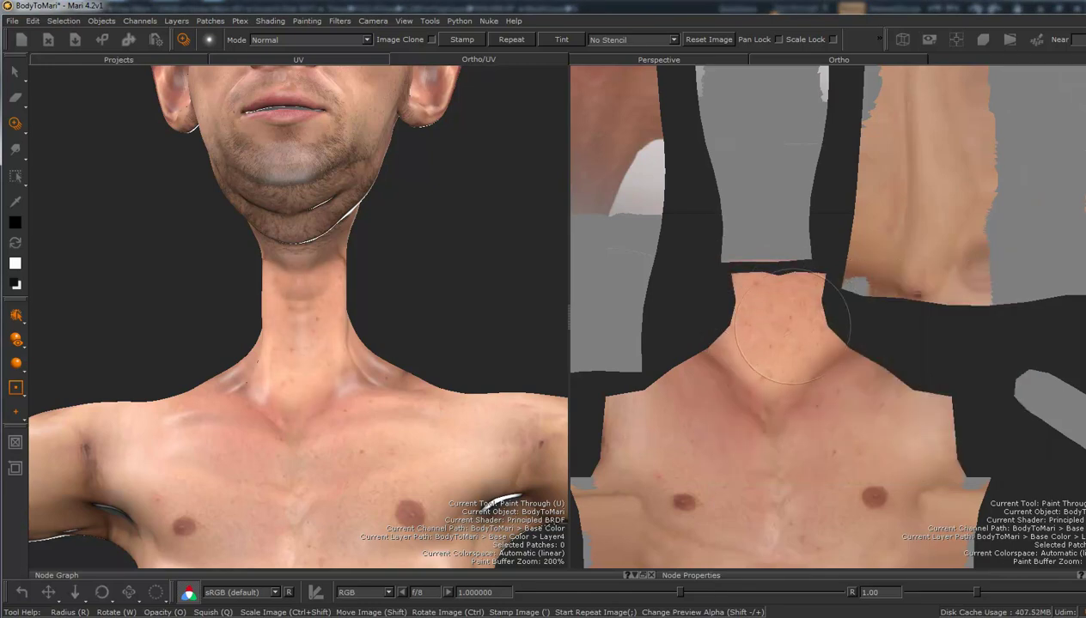
{"action": "left_click_drag", "start_coordinate": [792, 326], "coordinate": [785, 331]}
{"action": "mouse_move", "coordinate": [779, 354]}
{"action": "middle_mouse_down", "text": "alt"}
{"action": "mouse_move", "coordinate": [840, 359]}
{"action": "mouse_move", "coordinate": [804, 363]}
{"action": "middle_mouse_up", "text": "alt"}
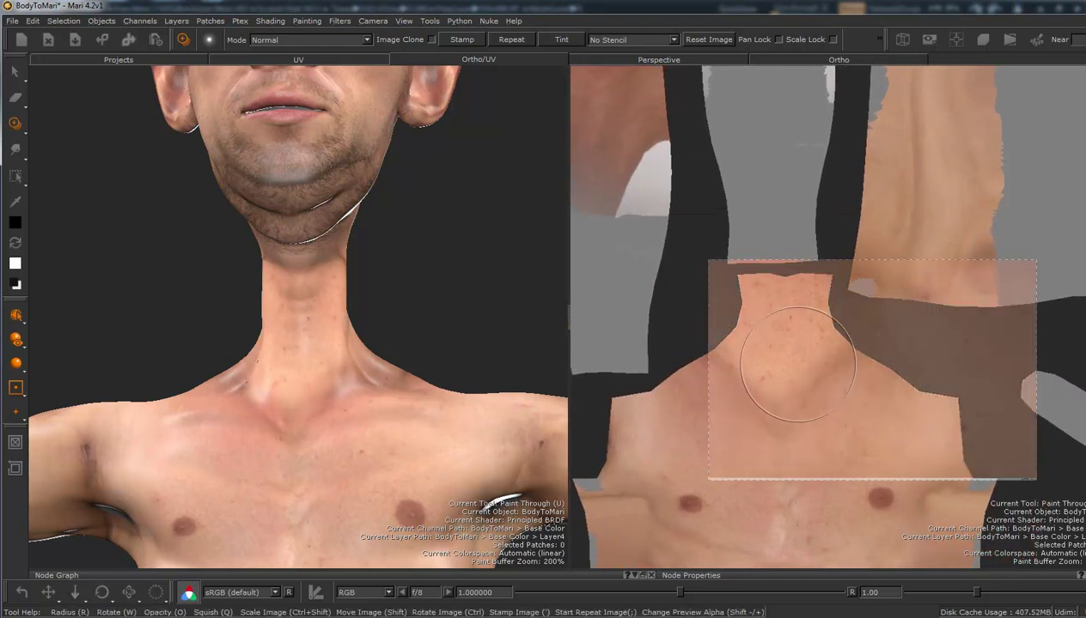
{"action": "left_click_drag", "start_coordinate": [774, 388], "coordinate": [715, 375]}
{"action": "mouse_move", "coordinate": [783, 371]}
{"action": "left_mouse_down", "text": "shift"}
{"action": "mouse_move", "coordinate": [688, 375]}
{"action": "mouse_move", "coordinate": [724, 367]}
{"action": "left_mouse_up", "text": "shift"}
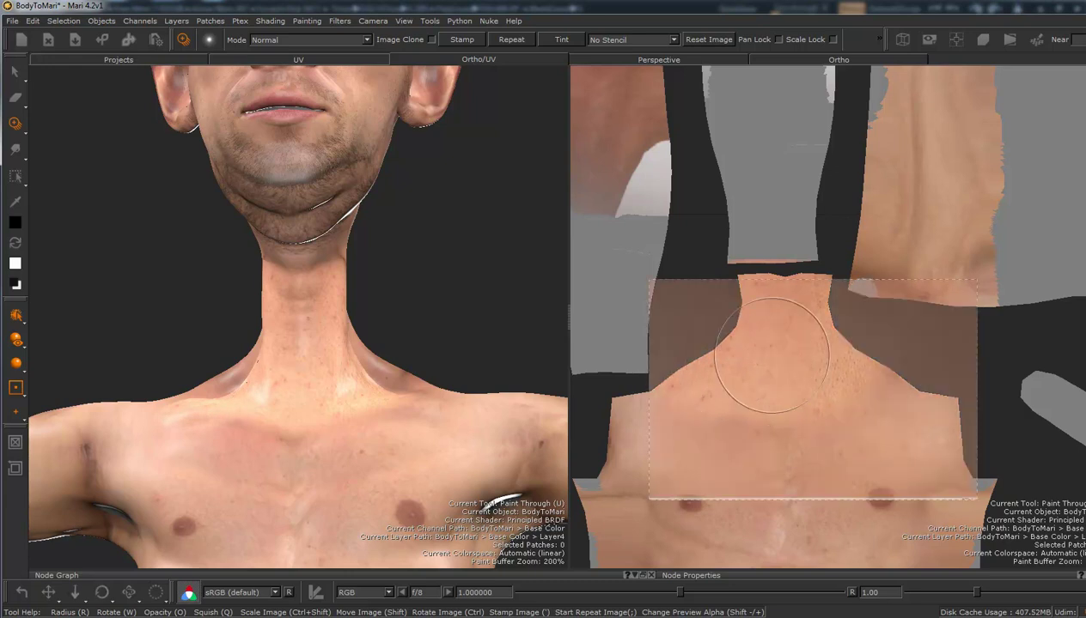
{"action": "key", "text": "b"}
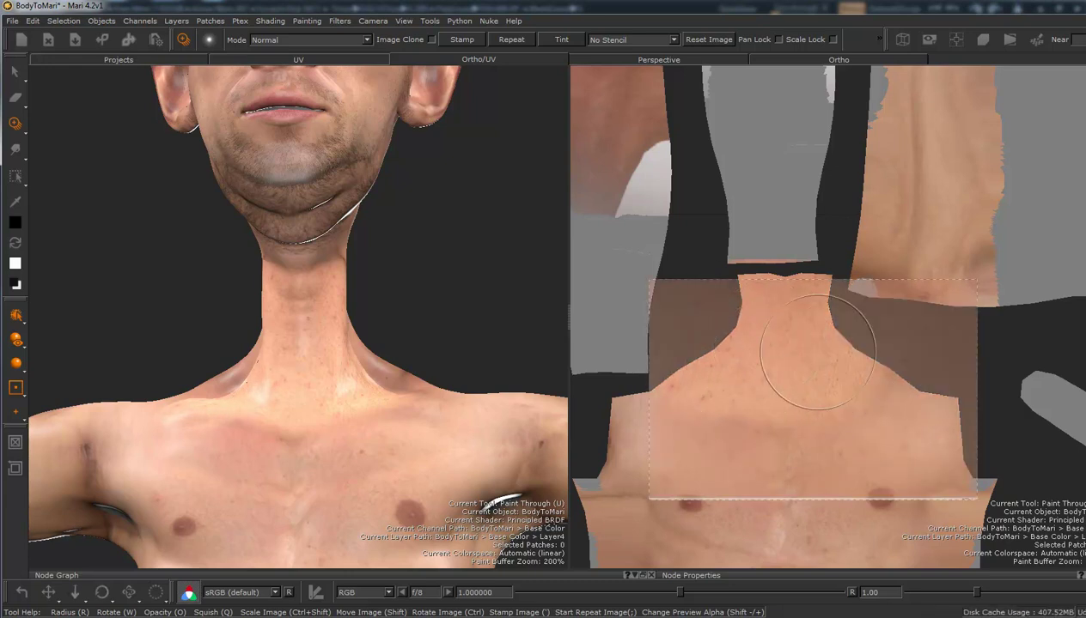
Step: Examine the painted head, neck, arms and torso from a three-quarter angle
{"action": "left_click_drag", "start_coordinate": [445, 329], "coordinate": [407, 330], "text": "alt"}
{"action": "right_click_drag", "start_coordinate": [407, 330], "coordinate": [311, 322], "text": "alt"}
{"action": "left_click_drag", "start_coordinate": [332, 323], "coordinate": [301, 390], "text": "alt"}
{"action": "middle_click_drag", "start_coordinate": [301, 390], "coordinate": [337, 314], "text": "alt"}
{"action": "mouse_move", "coordinate": [337, 314]}
{"action": "left_mouse_down", "text": "alt"}
{"action": "mouse_move", "coordinate": [370, 305]}
{"action": "mouse_move", "coordinate": [409, 324]}
{"action": "left_mouse_up", "text": "alt"}
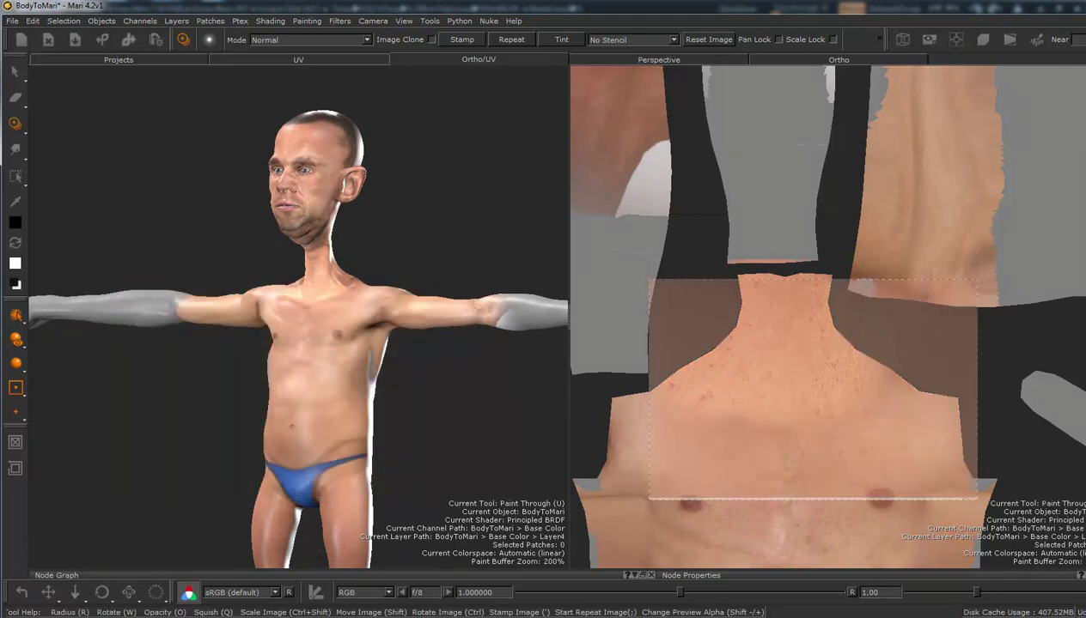